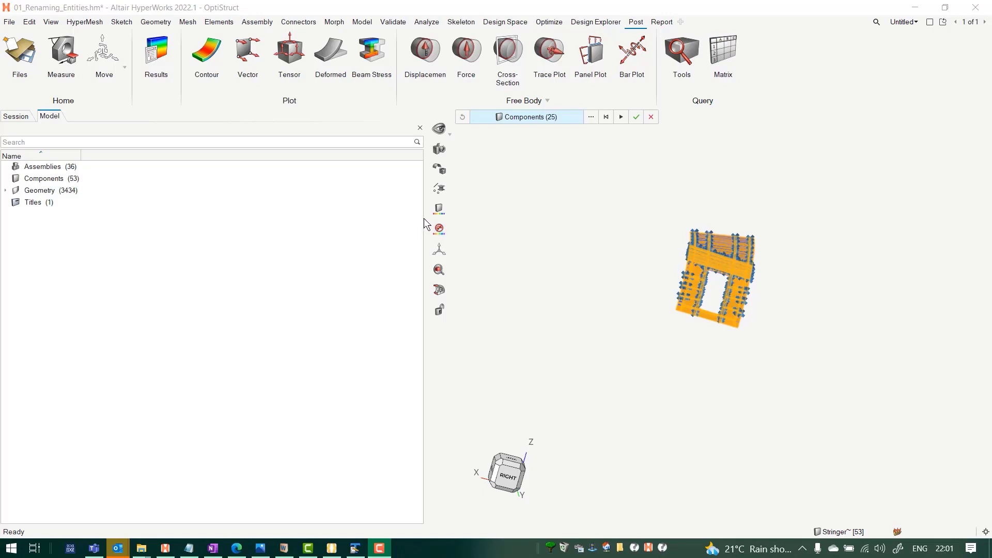
Step: Widen the matrix browser and query the HMdata components into MatrixBrowser_1, picking every component of the model with a window selection
left_click_drag(423, 218, 179, 216)
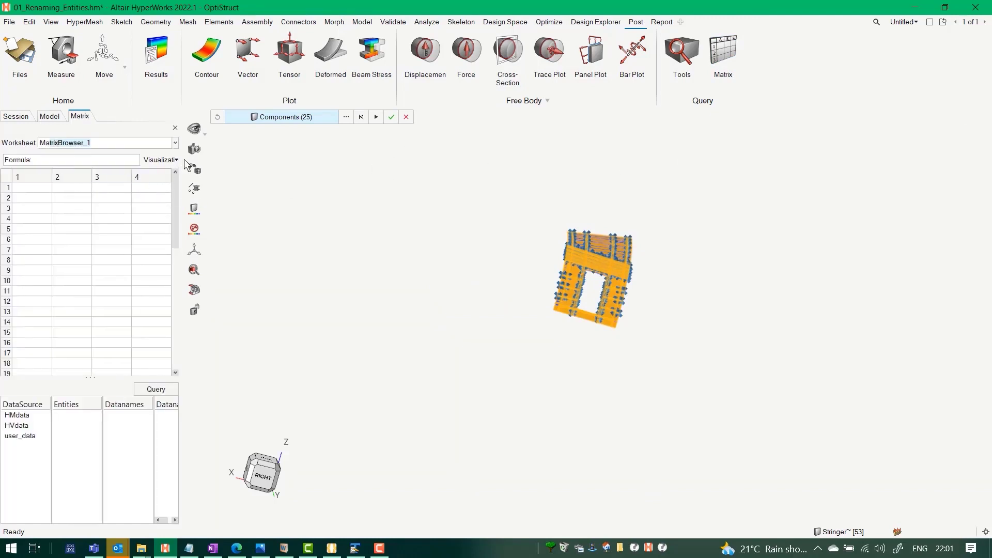
left_click_drag(182, 163, 345, 166)
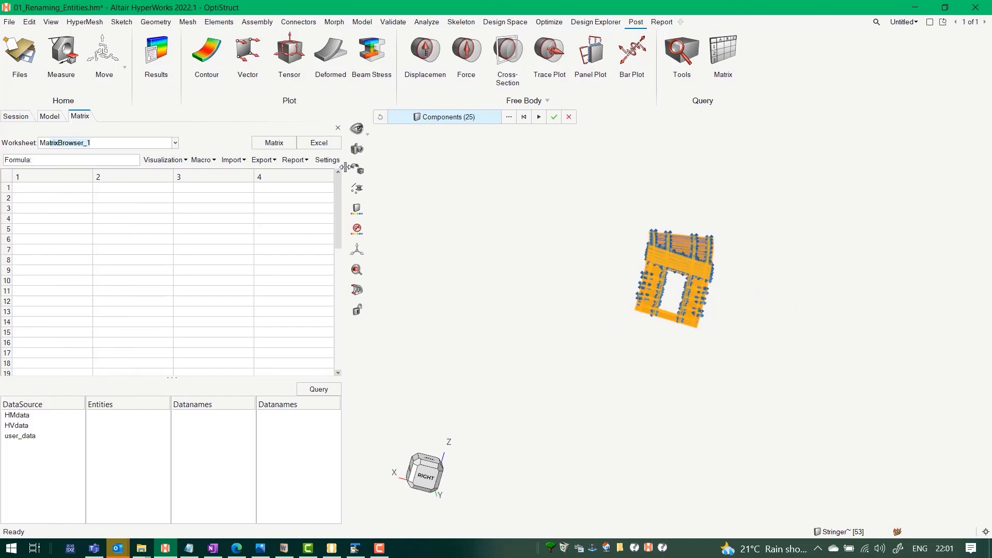
left_click(28, 420)
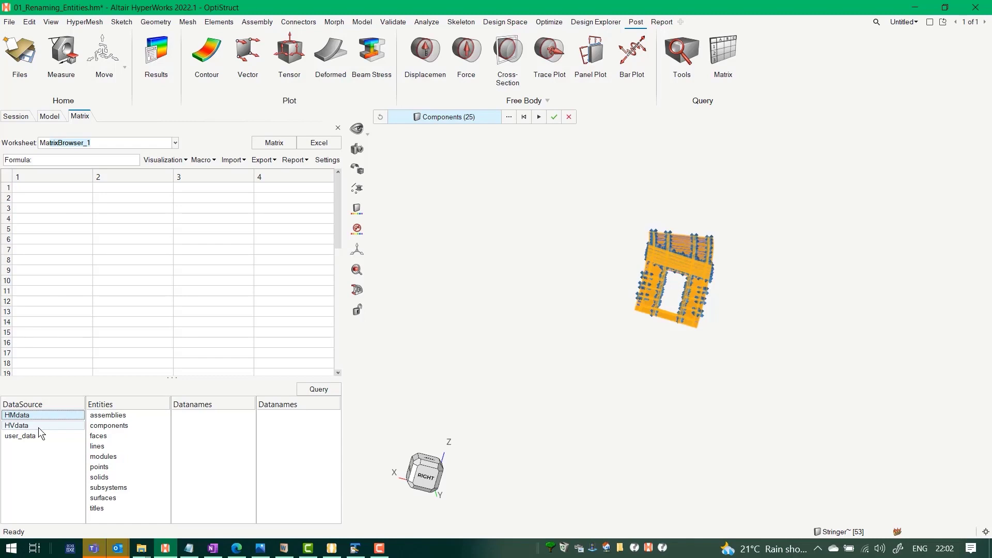
left_click(60, 291)
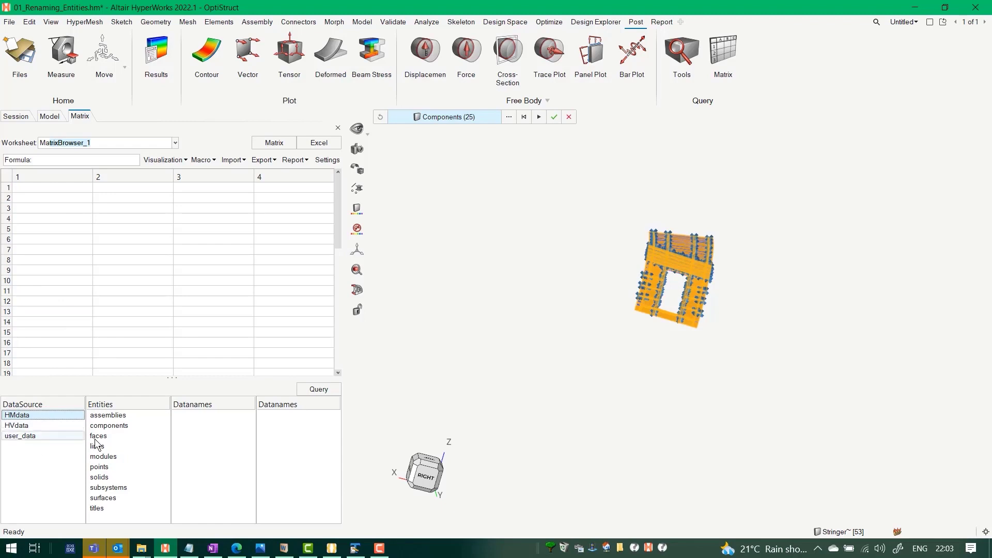
left_click(106, 426)
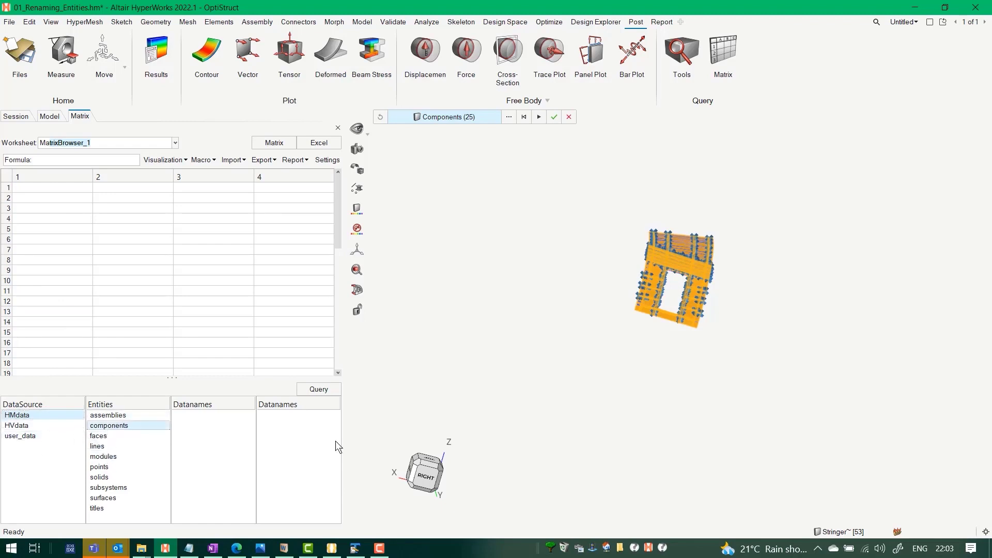
left_click(336, 393)
left_click_drag(599, 196, 793, 418)
left_click(534, 403)
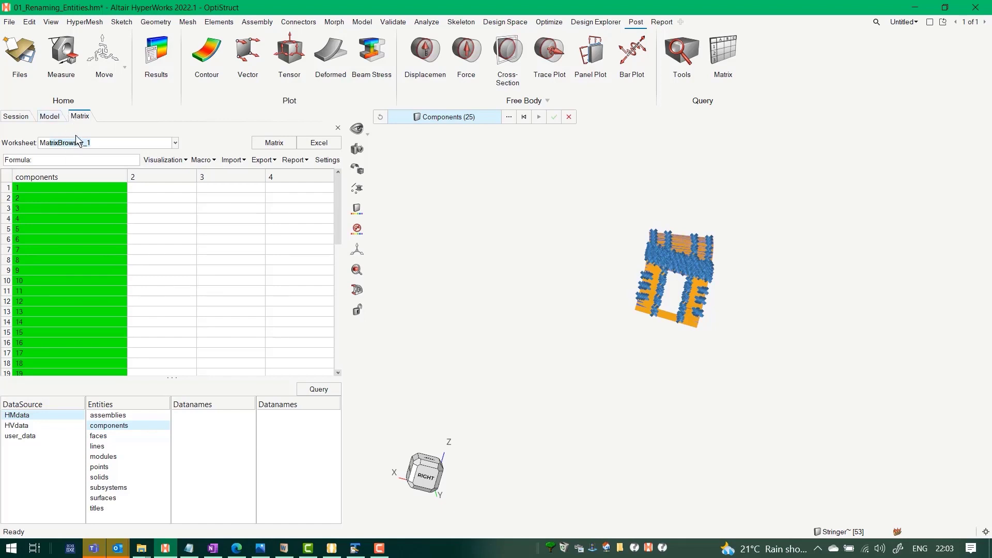
Step: Examine the datanames available for the queried components, the macro options and the user variable options under user_data
left_click(55, 176)
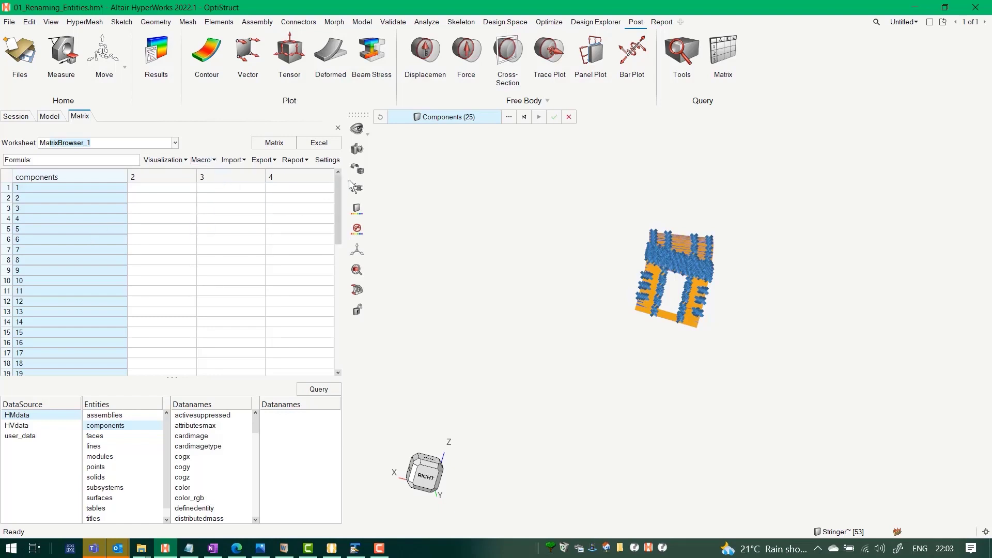
left_click_drag(349, 181, 443, 186)
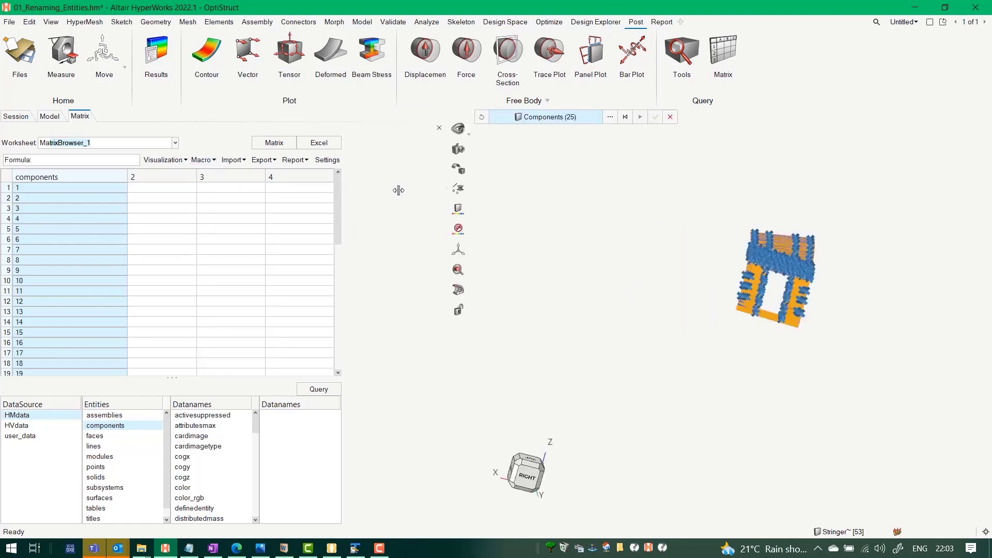
left_click(215, 162)
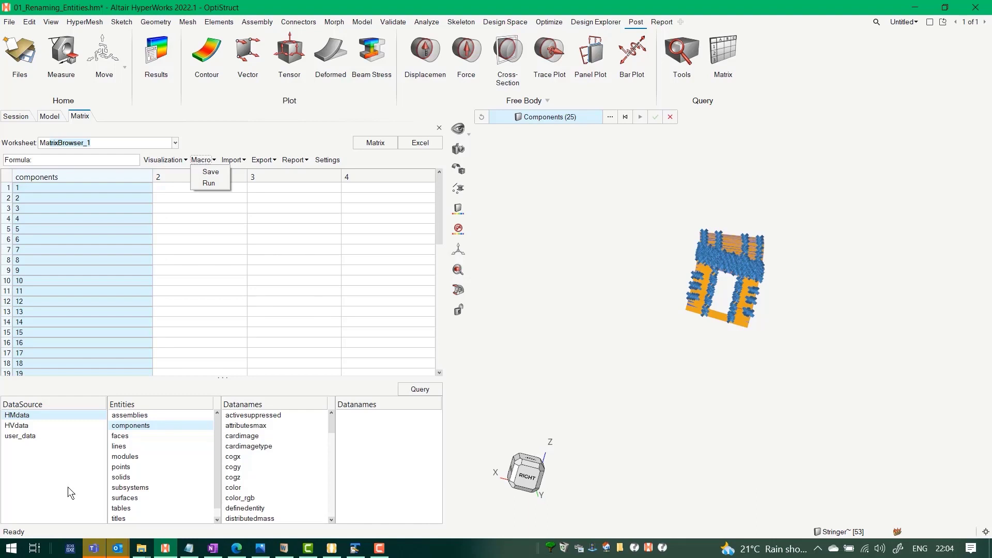
left_click(23, 435)
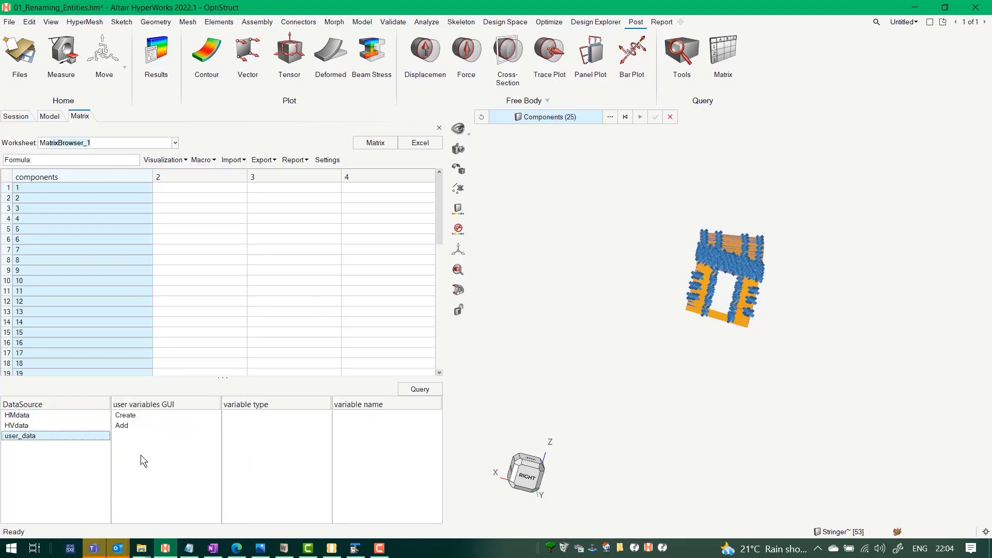
left_click(130, 417)
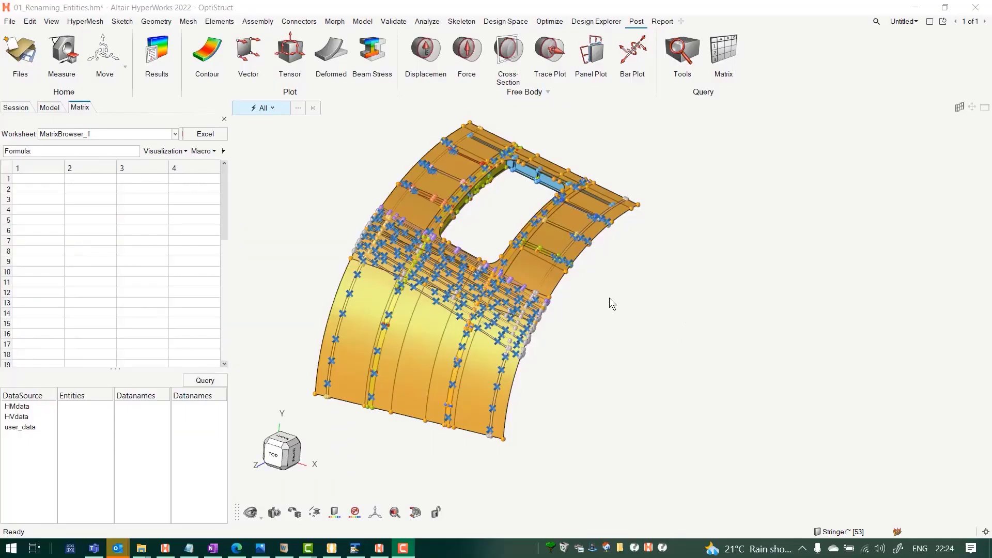
Step: Query the HMdata components into the empty MatrixBrowser_1 worksheet, window-selecting the complete curved panel model
left_click_drag(609, 298, 629, 309)
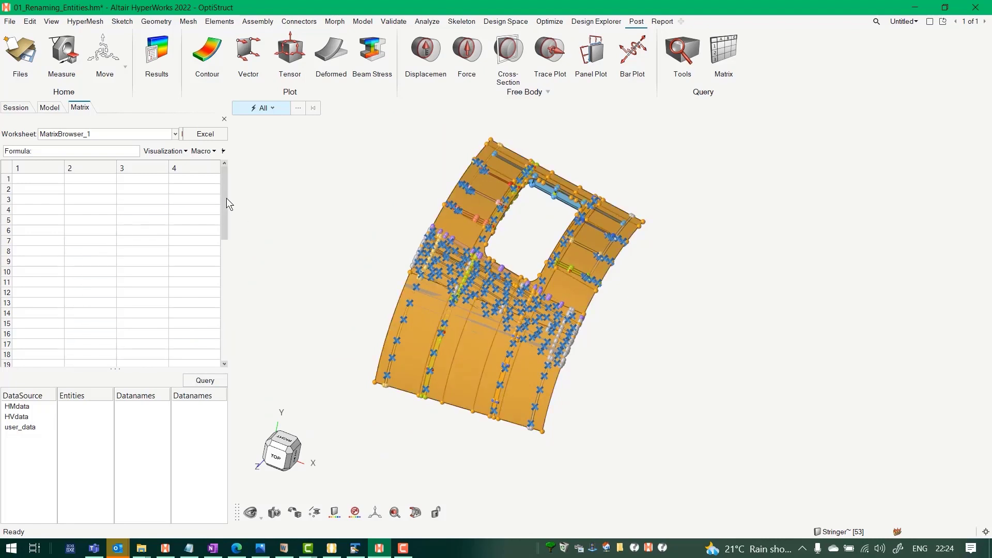
left_click_drag(230, 202, 292, 171)
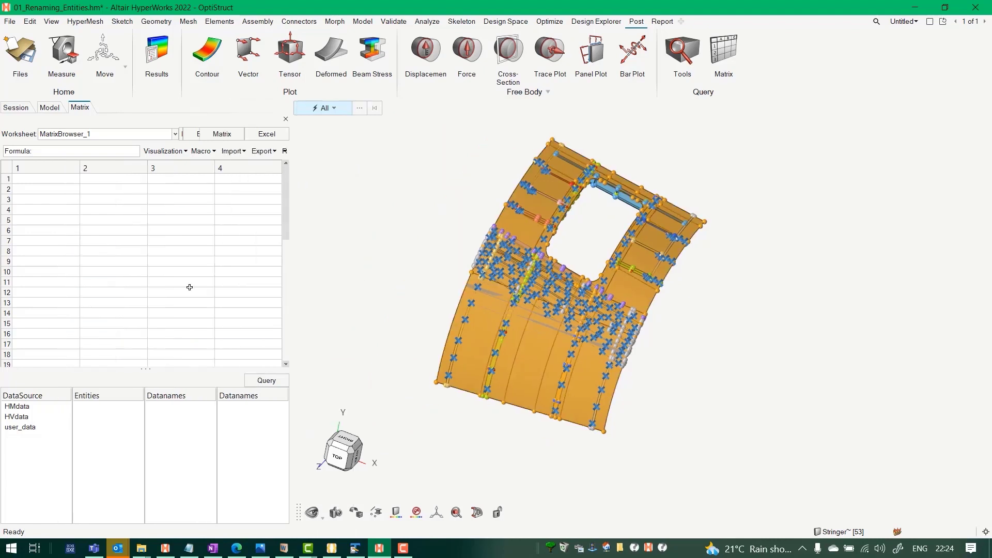
left_click(27, 408)
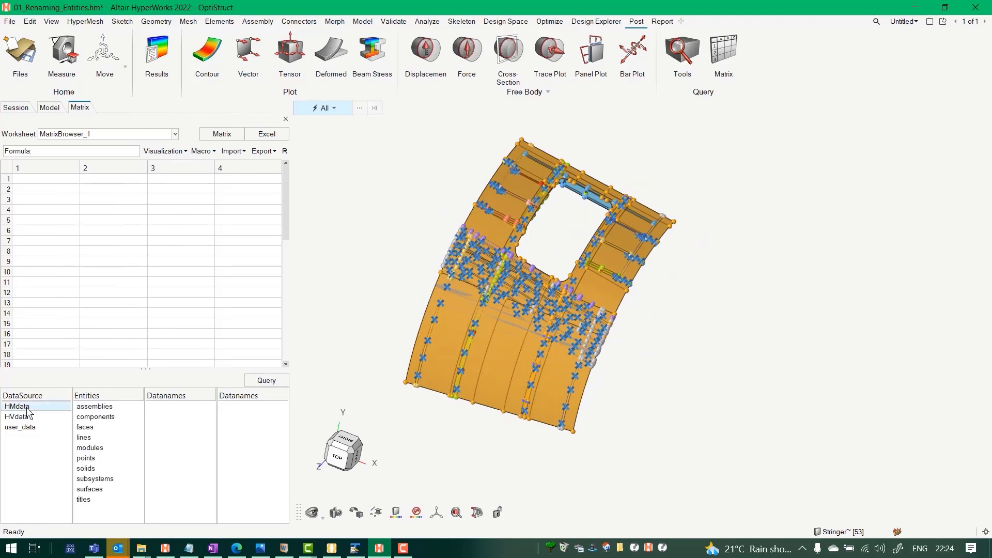
left_click(101, 417)
left_click(261, 383)
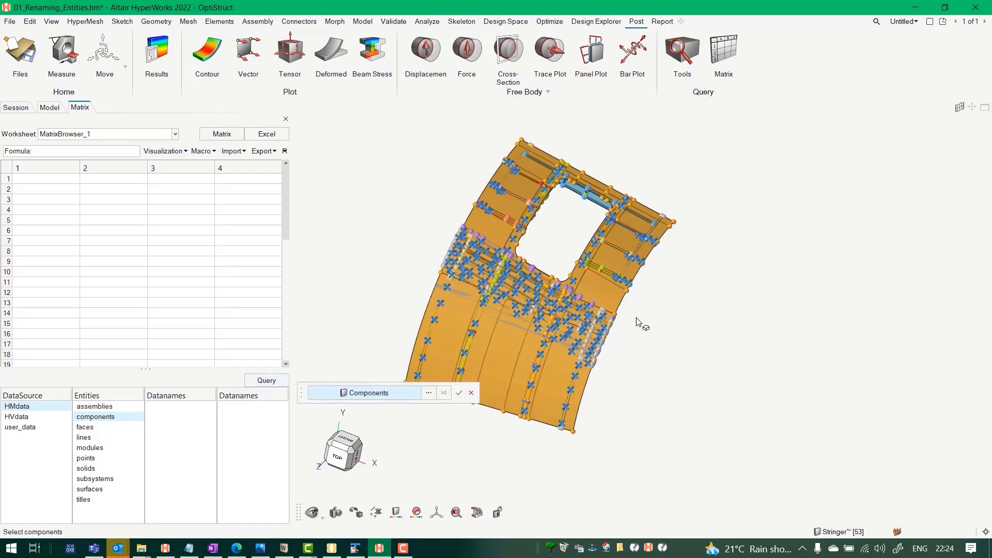
scroll(636, 321, "down", 3)
left_click_drag(498, 149, 764, 446)
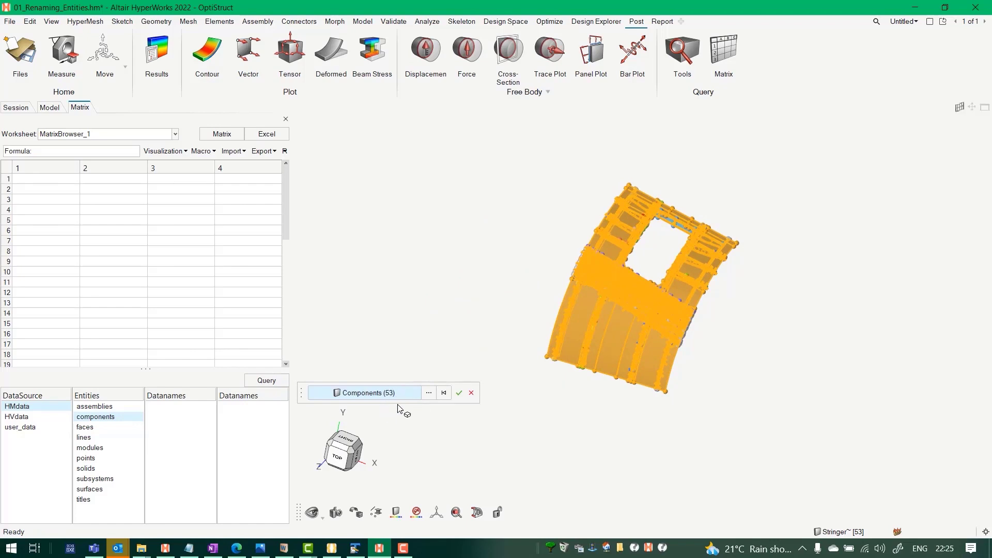
left_click(459, 393)
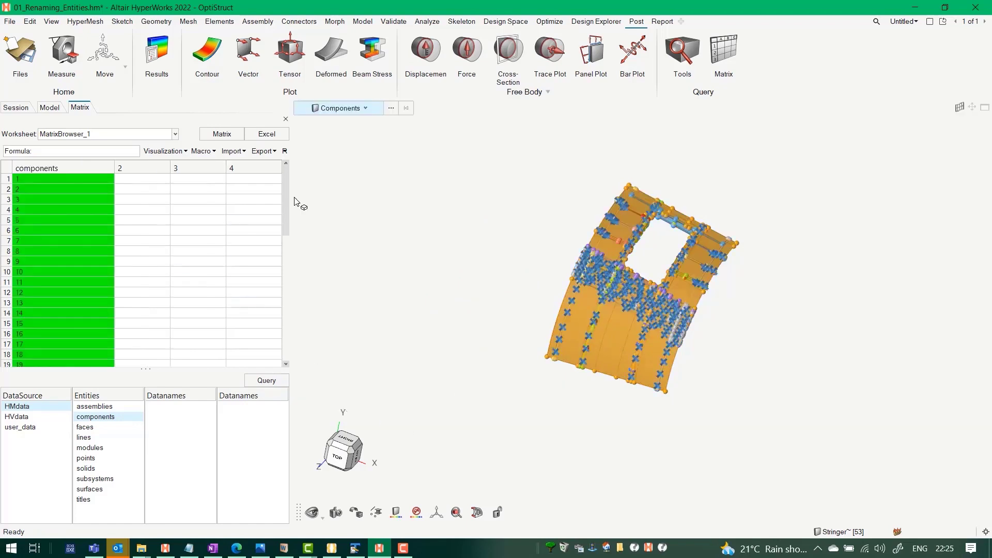
Step: Use the whole components column as input and query the name dataname for every listed component
scroll(274, 331, "down", 12)
scroll(269, 266, "up", 11)
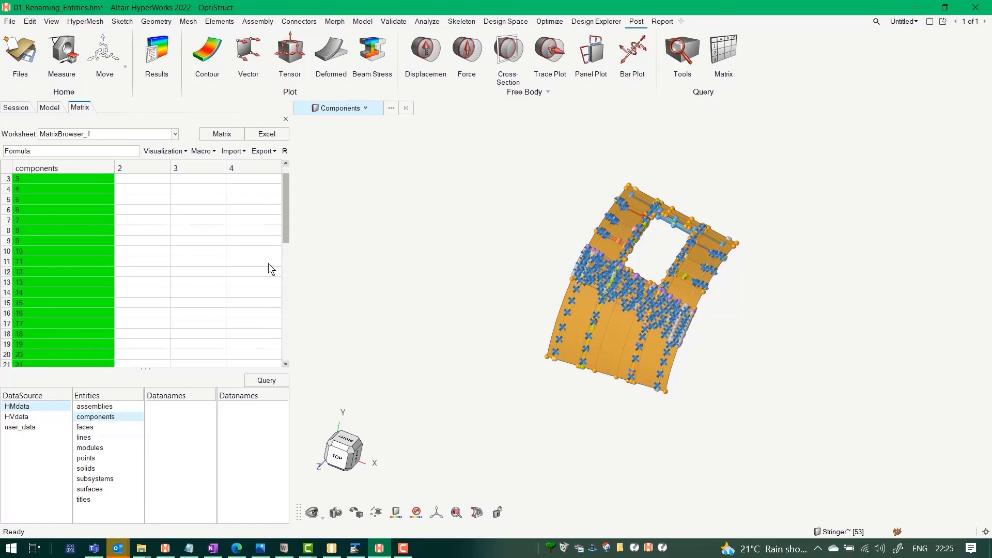
scroll(265, 316, "up", 1)
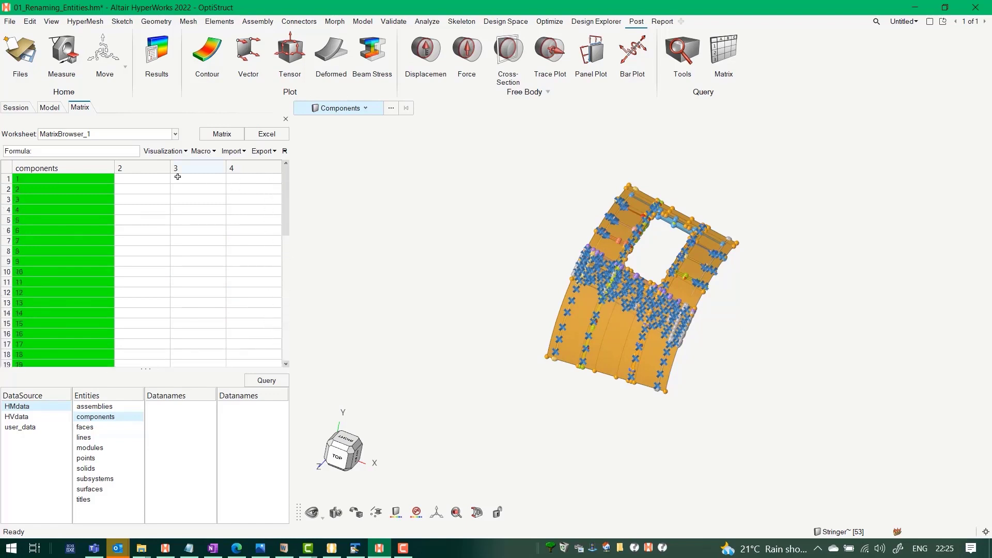
left_click(72, 166)
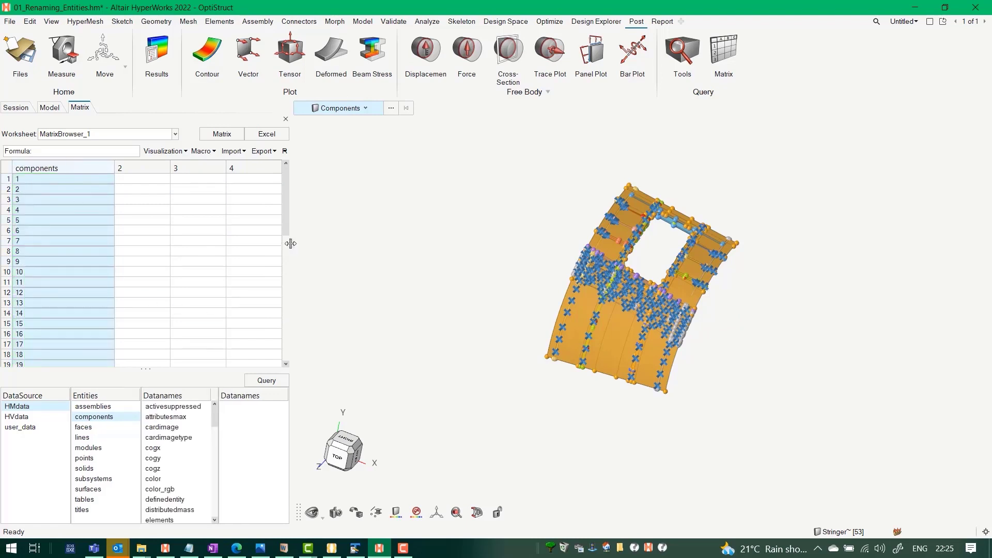
left_click_drag(368, 245, 380, 246)
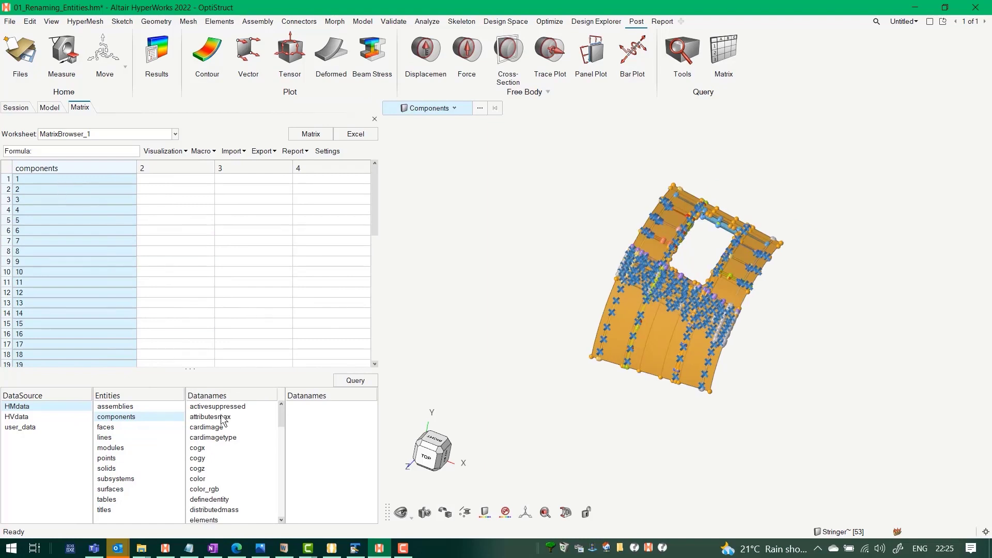
scroll(227, 475, "down", 2)
scroll(217, 444, "up", 2)
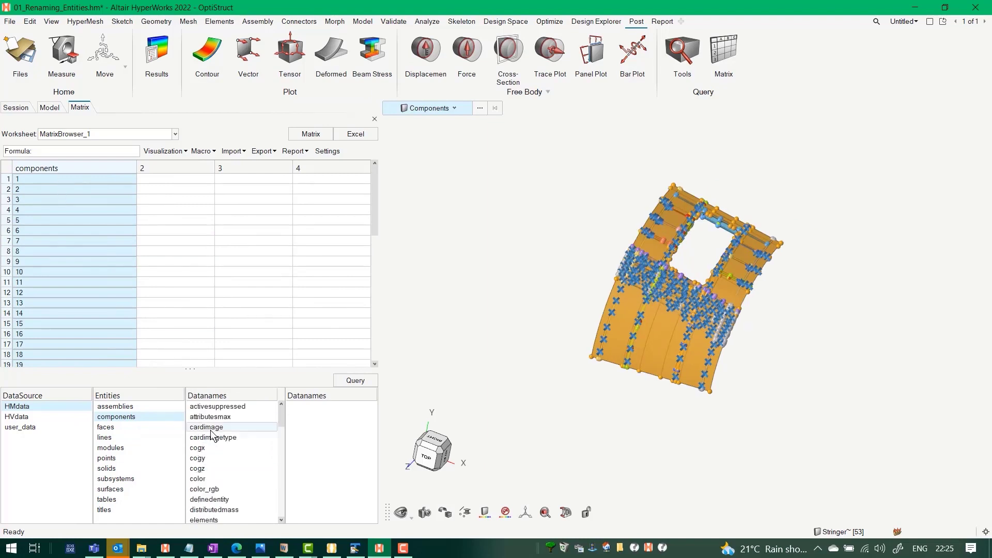
left_click(210, 429)
key("n")
left_click(213, 518)
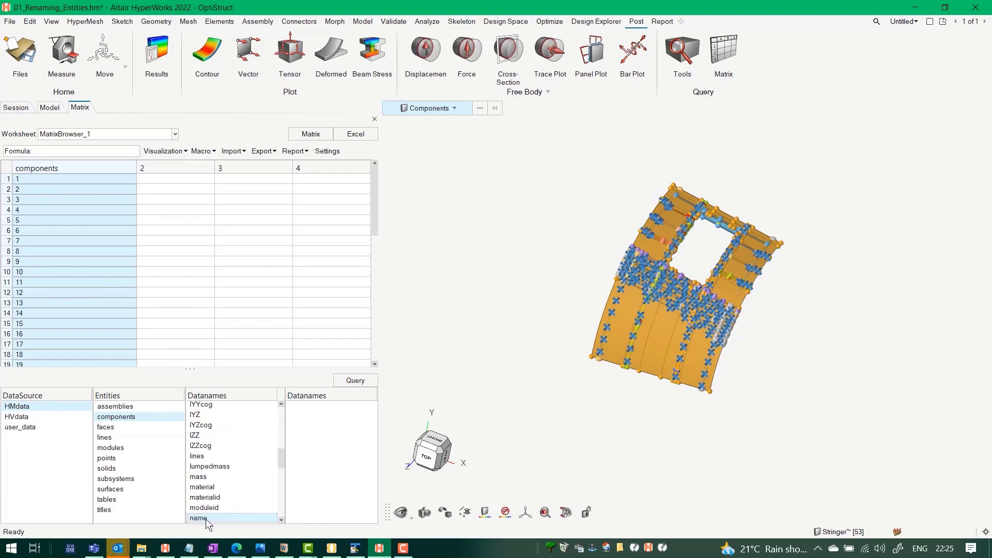
left_click(355, 380)
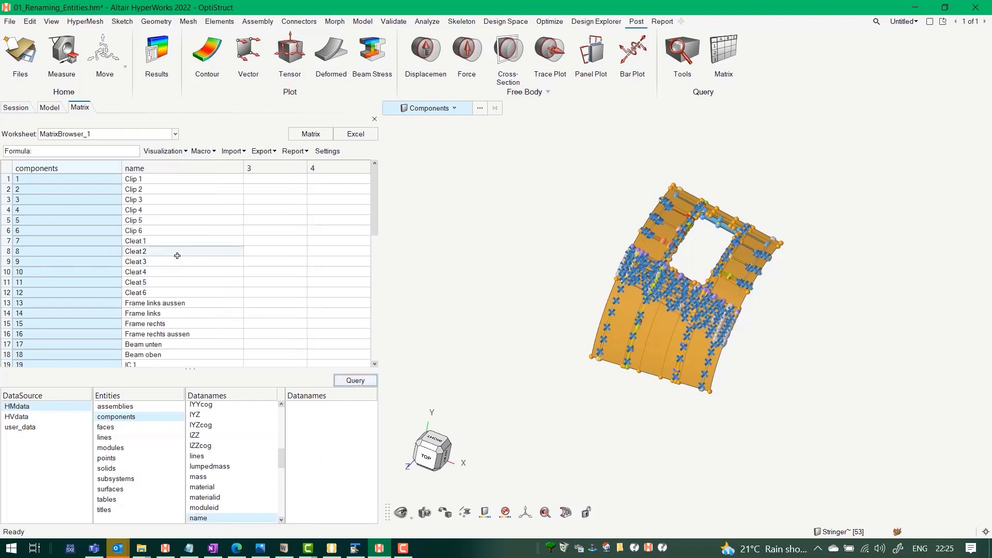
Step: Examine the queried component names down to the last row, paying attention to the duplicates ending in a tilde
left_click_drag(375, 192, 351, 282)
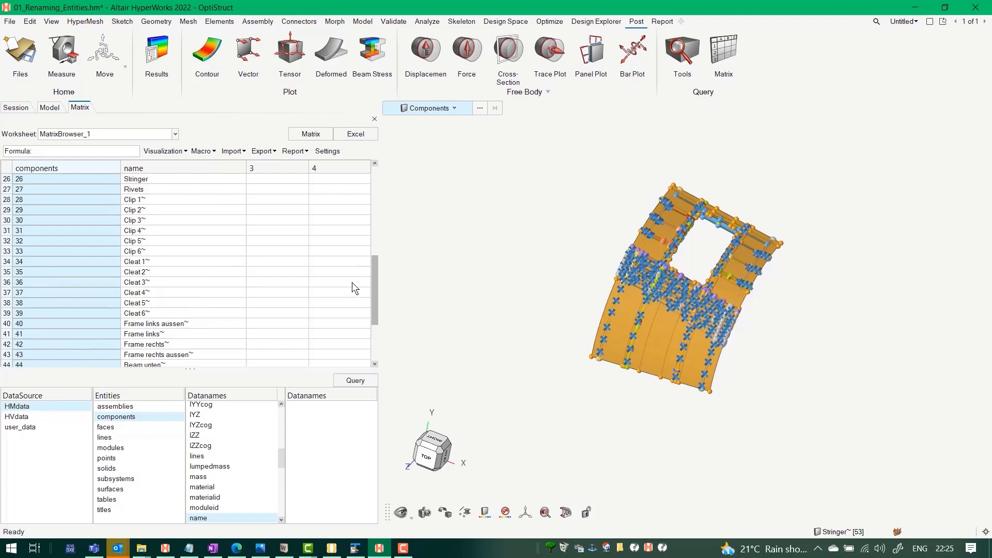
scroll(152, 196, "up", 3)
scroll(151, 301, "down", 1)
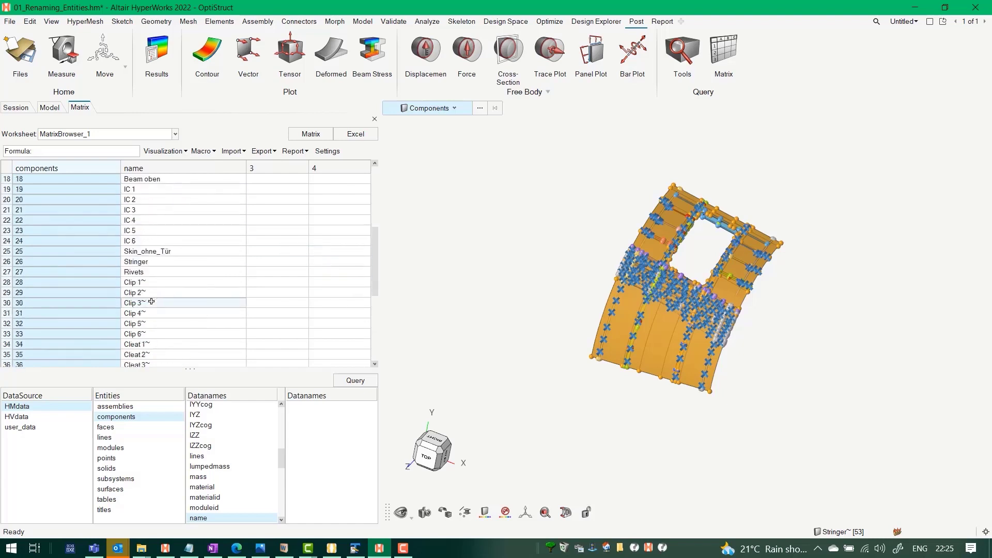
scroll(149, 258, "down", 1)
scroll(148, 247, "down", 2)
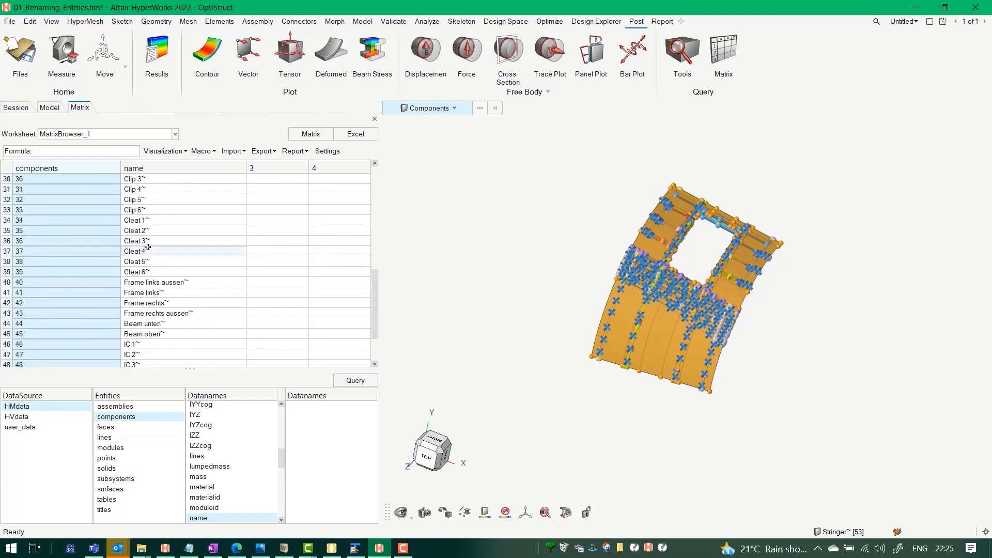
scroll(152, 306, "down", 1)
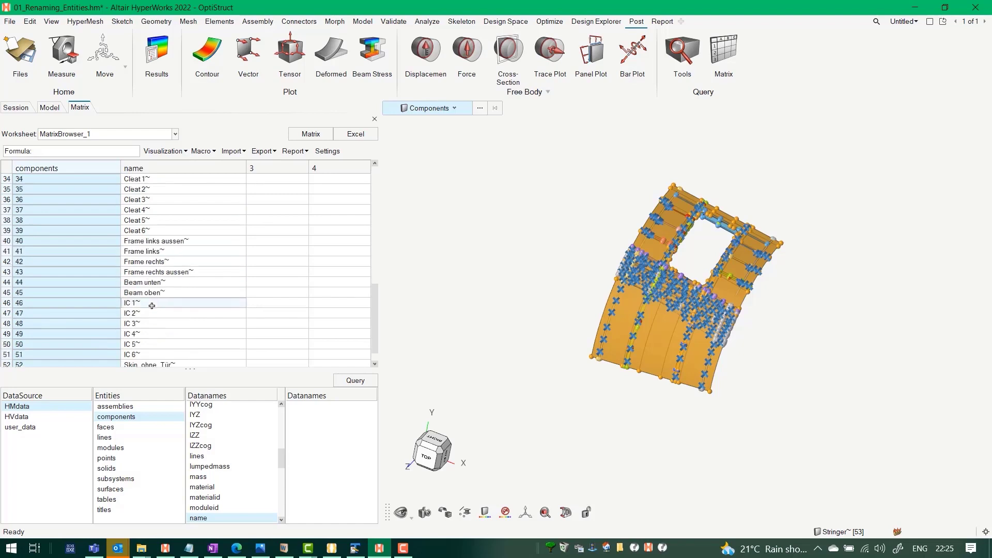
scroll(152, 305, "down", 1)
scroll(152, 306, "up", 2)
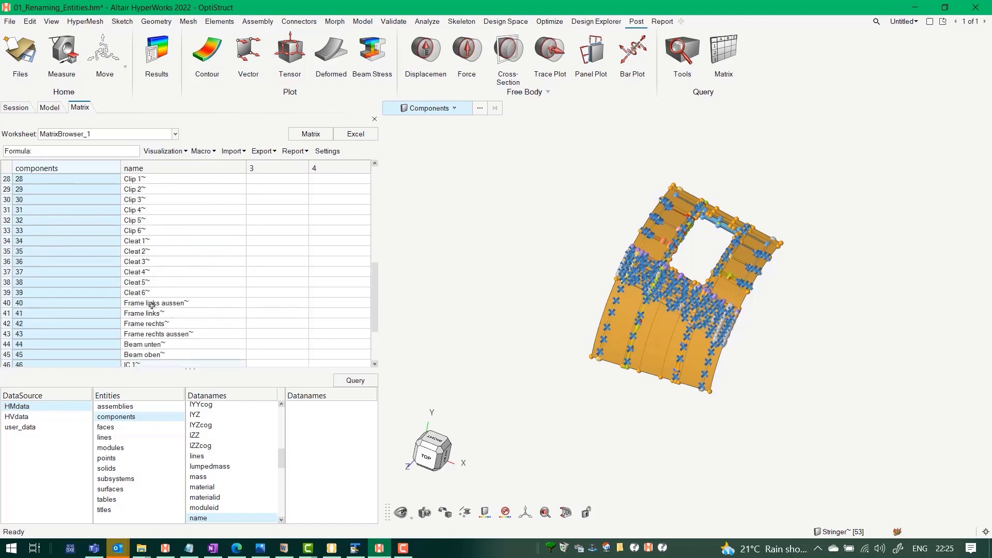
scroll(152, 305, "down", 2)
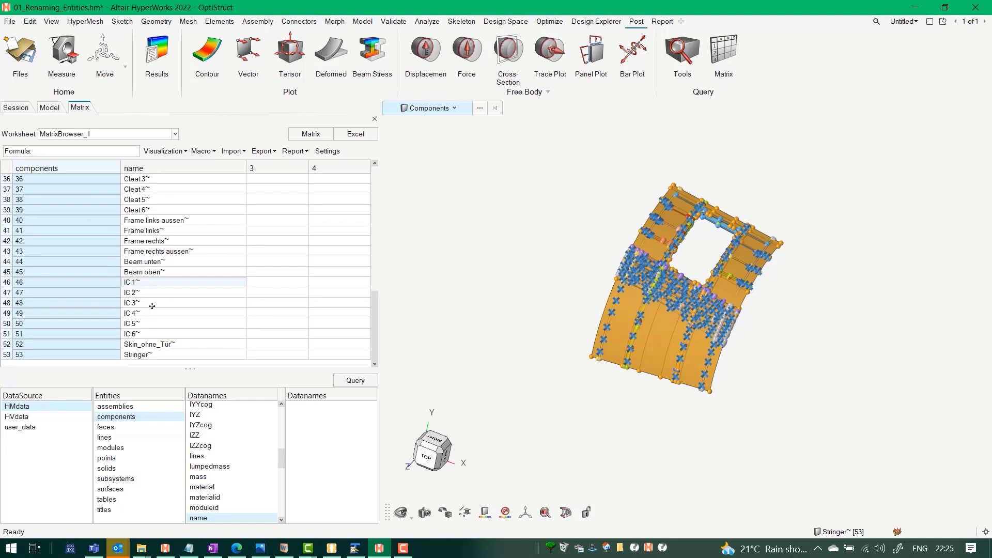
left_click(145, 334)
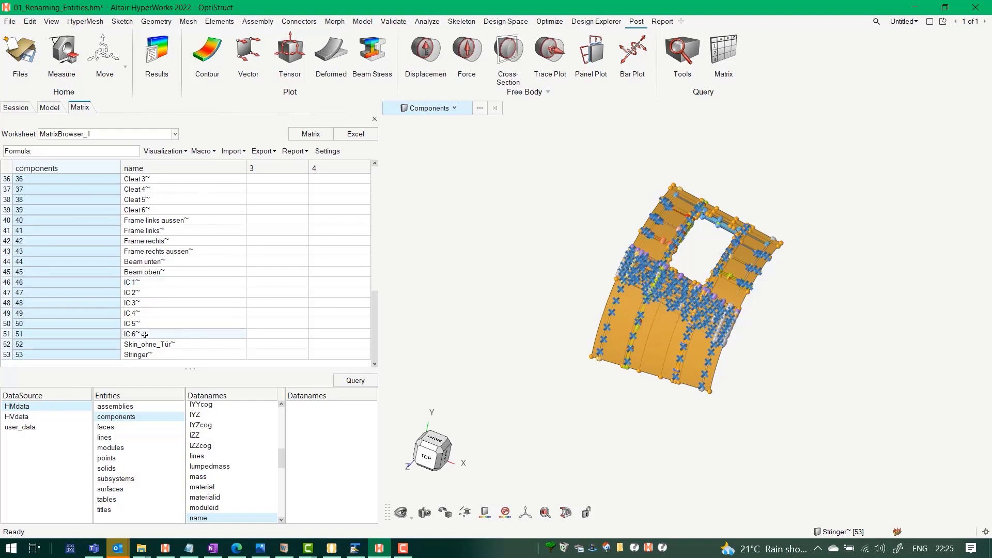
scroll(144, 334, "up", 3)
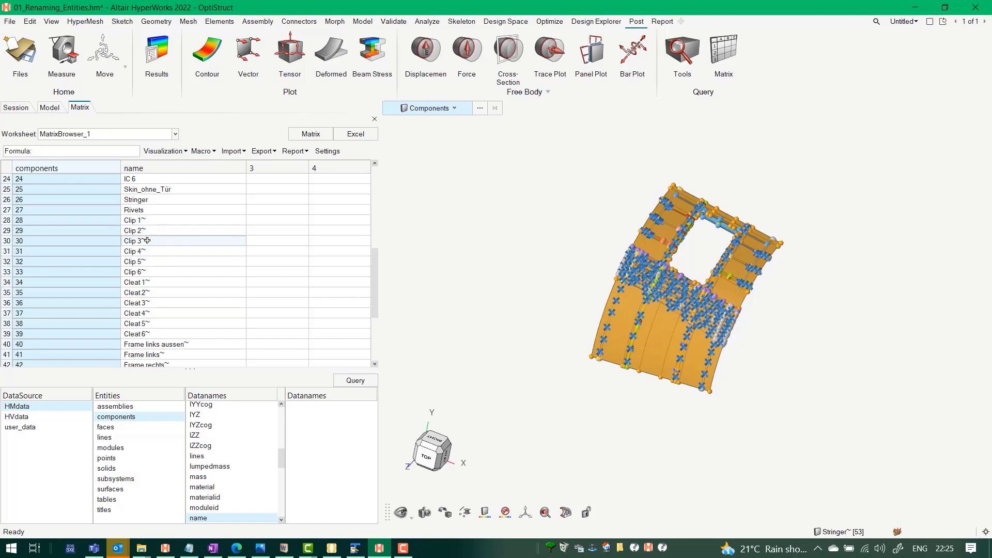
Step: Send the matrix of component IDs and names to Excel, maximize the workbook and widen the components column
left_click(355, 135)
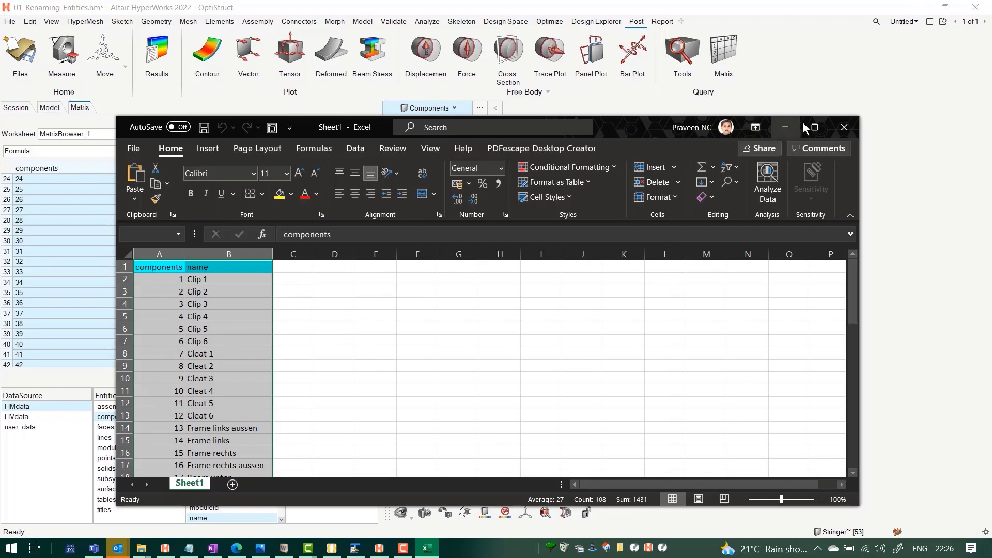
left_click(804, 130)
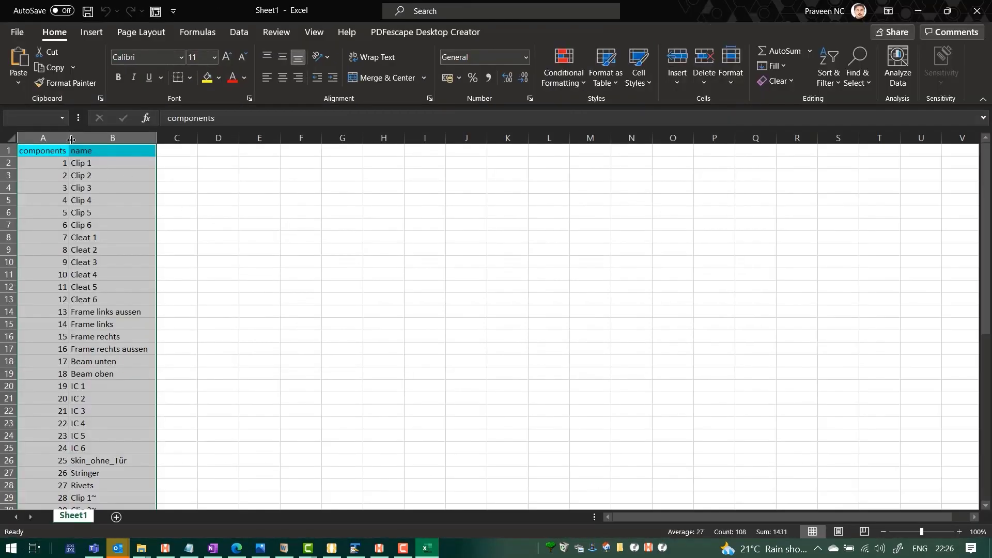
left_click_drag(209, 147, 207, 148)
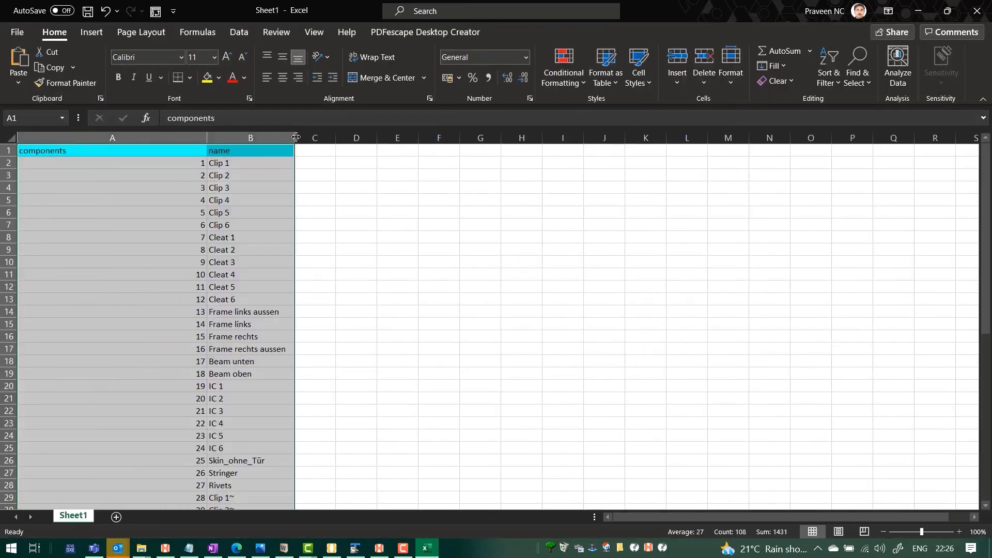
Step: Widen the name column and center the contents of the whole worksheet
left_click_drag(294, 137, 439, 150)
left_click(486, 236)
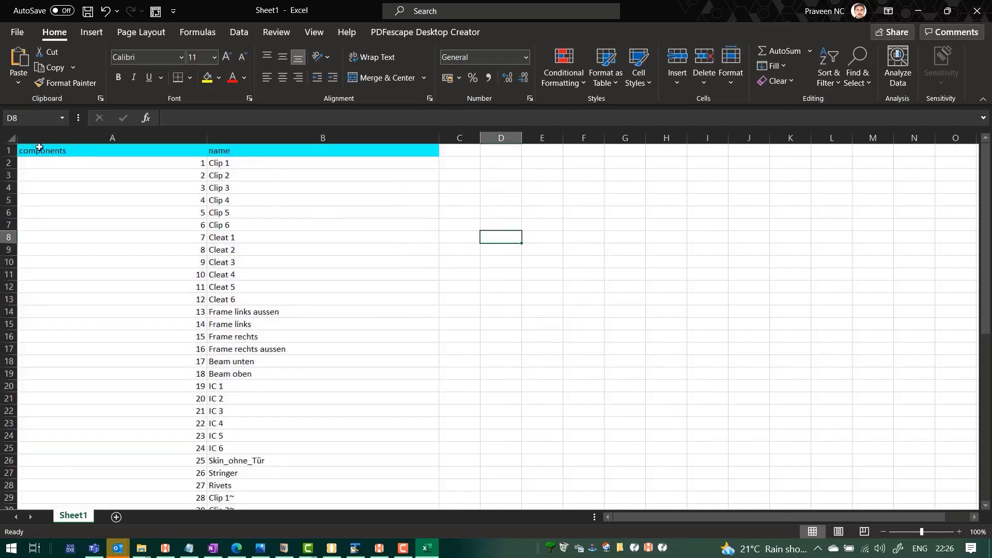
left_click(12, 139)
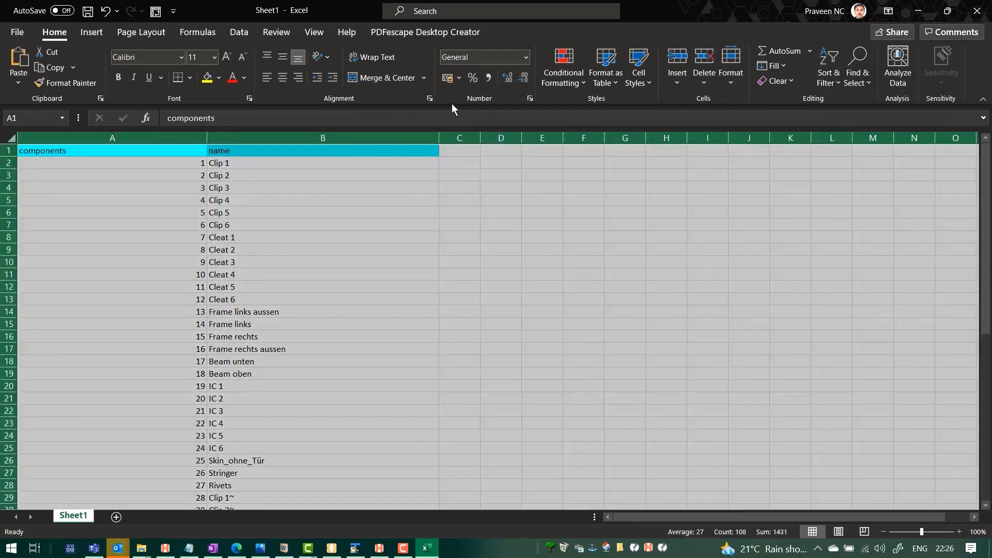
left_click(284, 79)
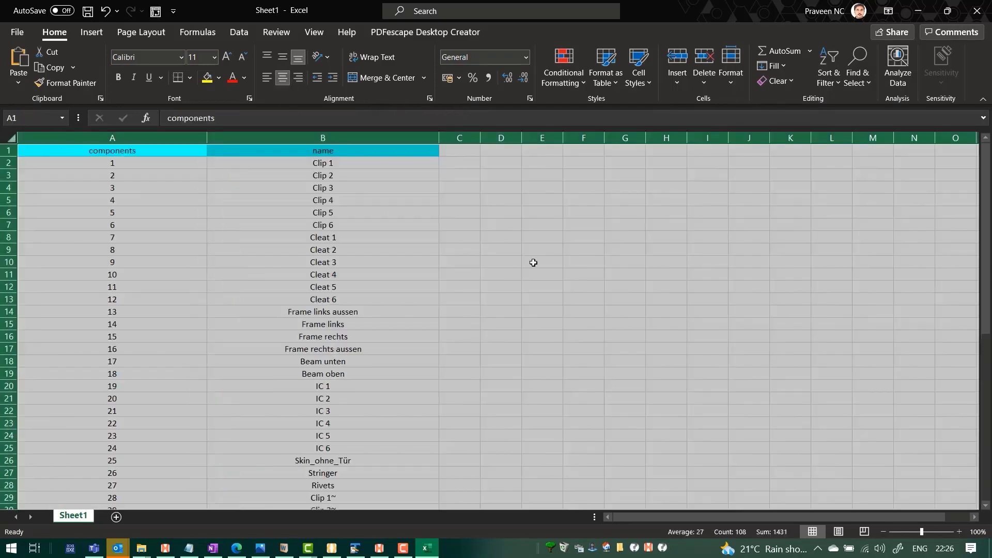
left_click(588, 263)
Step: Copy the entire name column into a new TextPad 8 document and dismiss the evaluation message
left_click(369, 138)
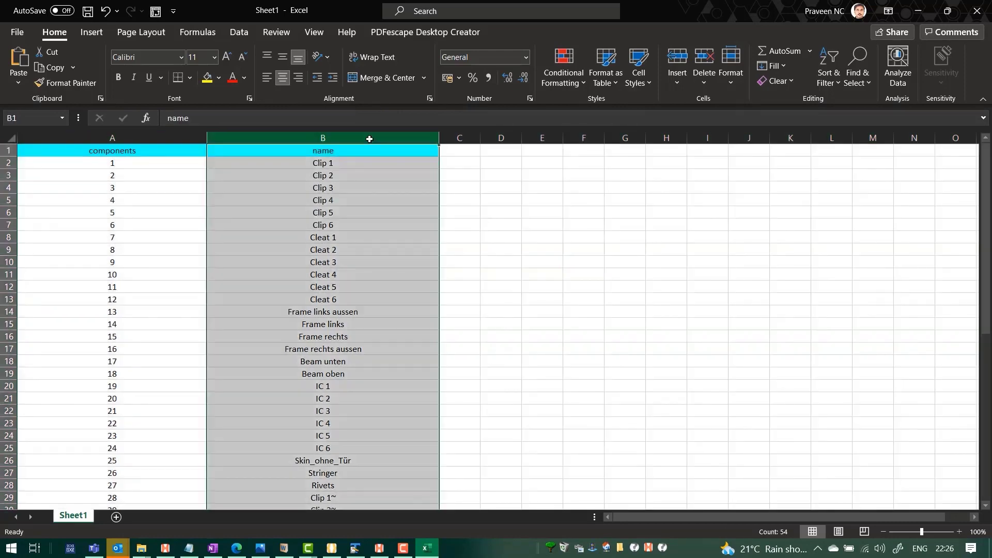
key("ctrl+c")
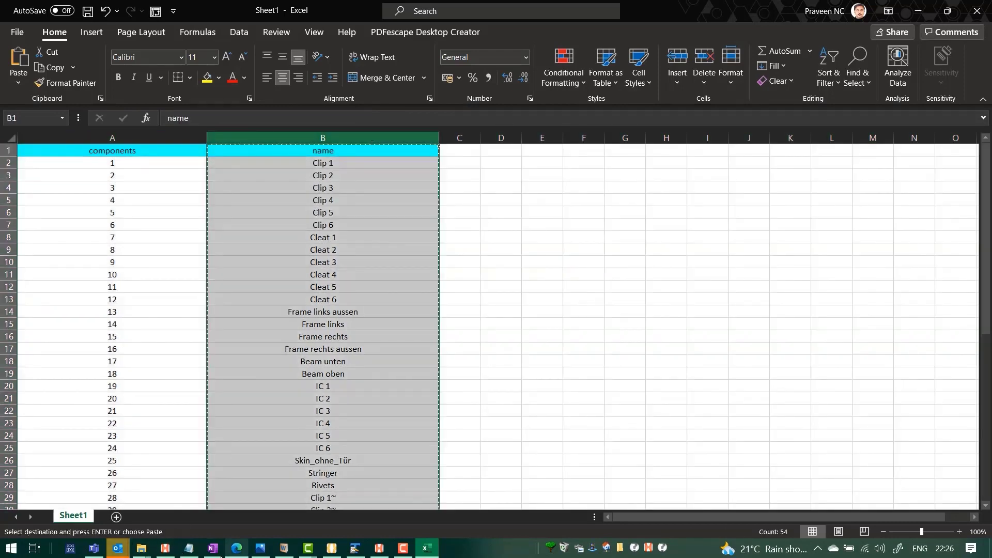
left_click(13, 550)
type("text")
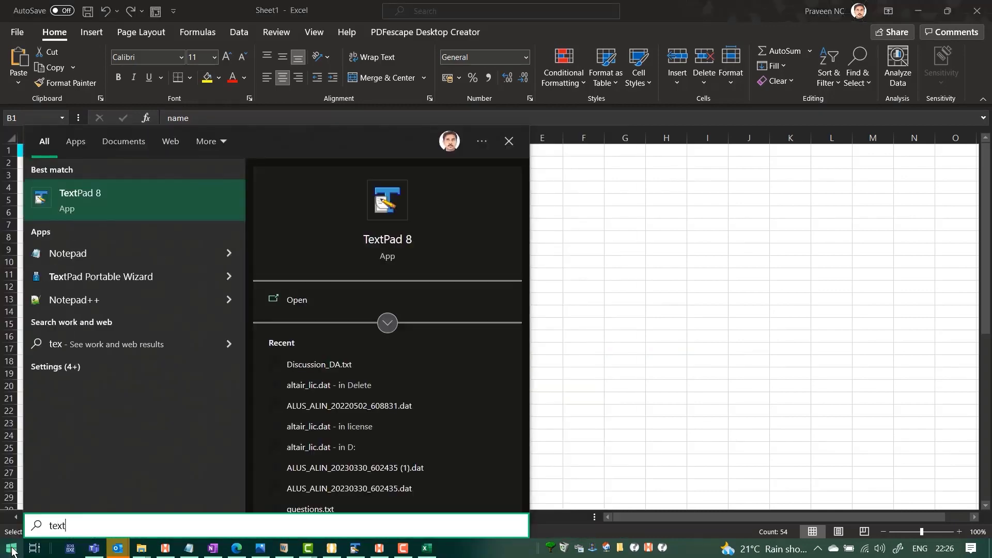
key("Return")
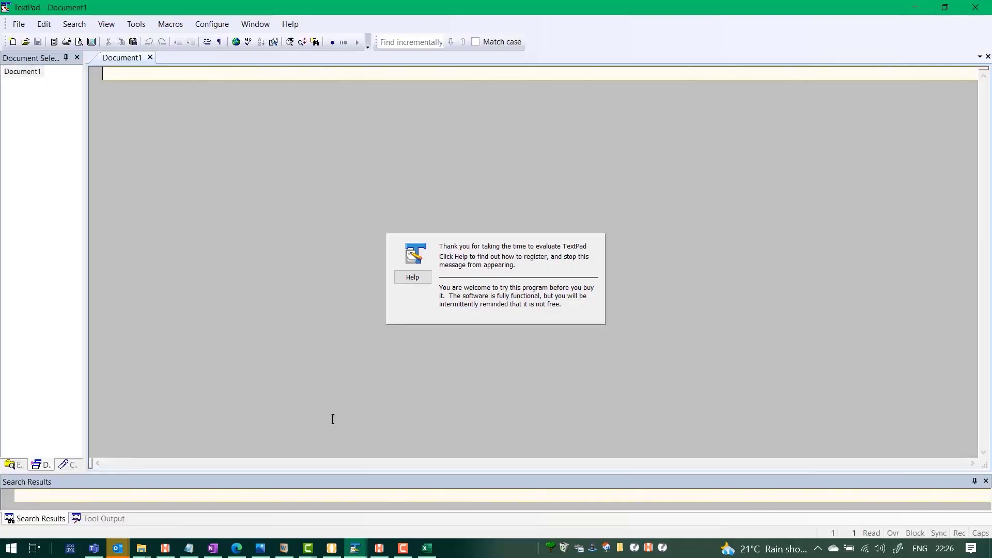
key("ctrl+v")
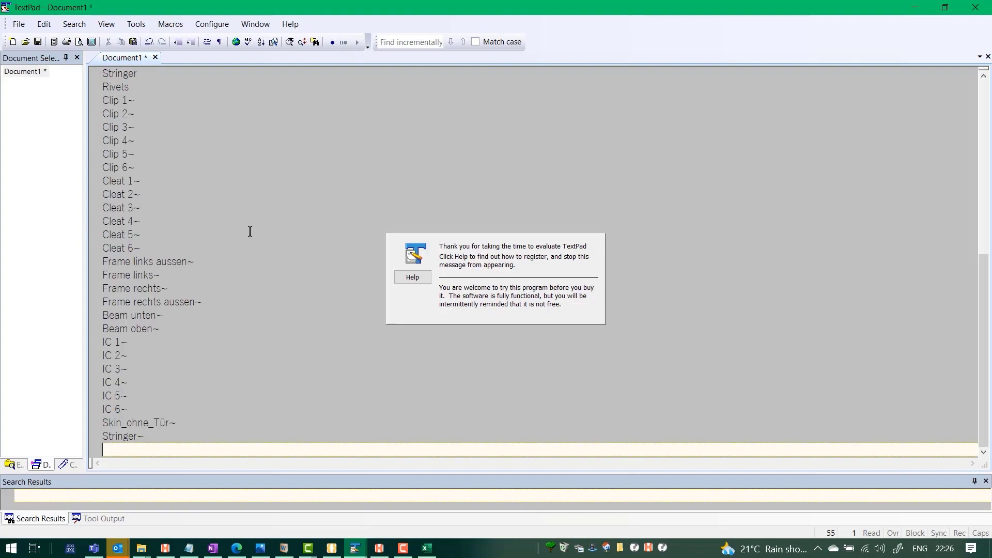
scroll(272, 204, "up", 9)
scroll(273, 202, "down", 4)
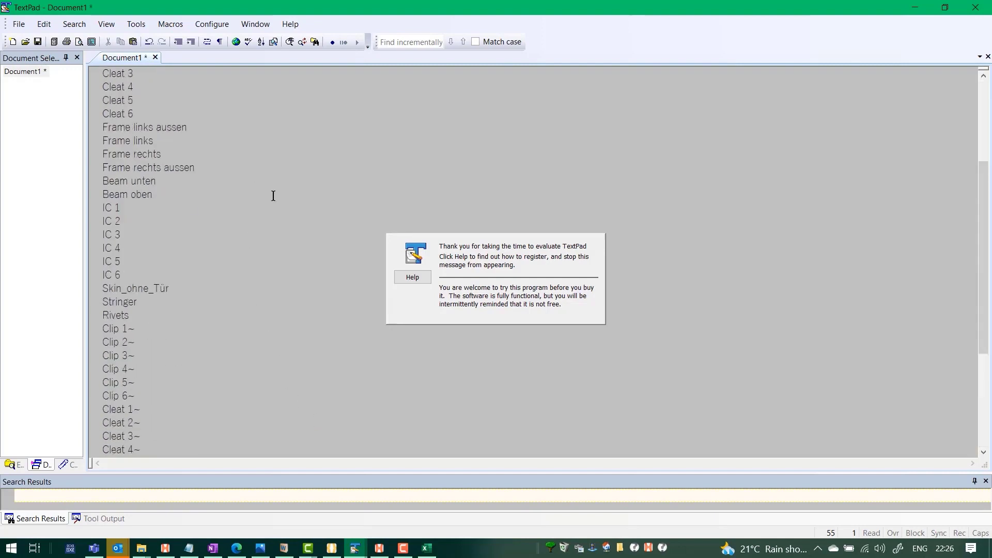
left_click(270, 214)
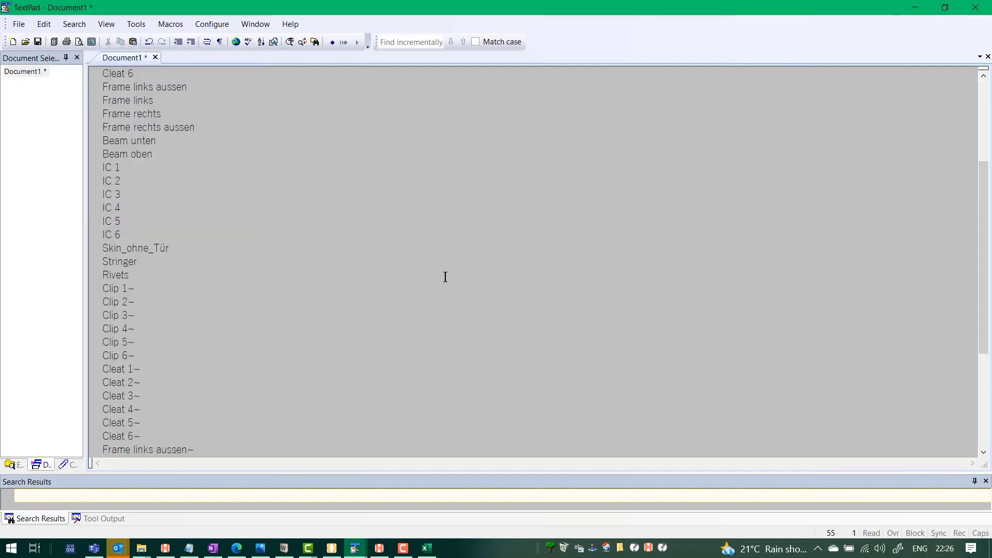
Step: Replace every ~ in the active document with nothing to strip it from the component names
key("F8")
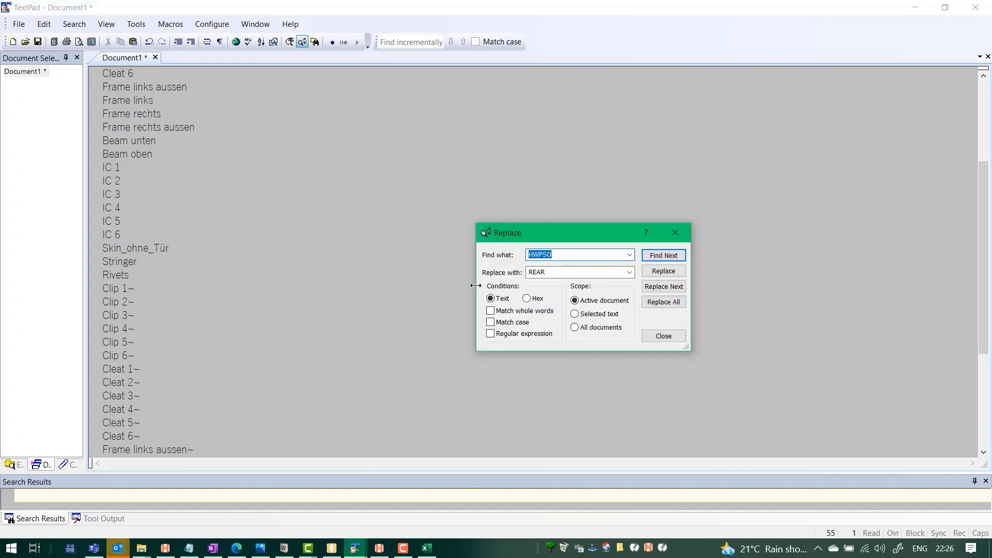
type("~")
key("Tab")
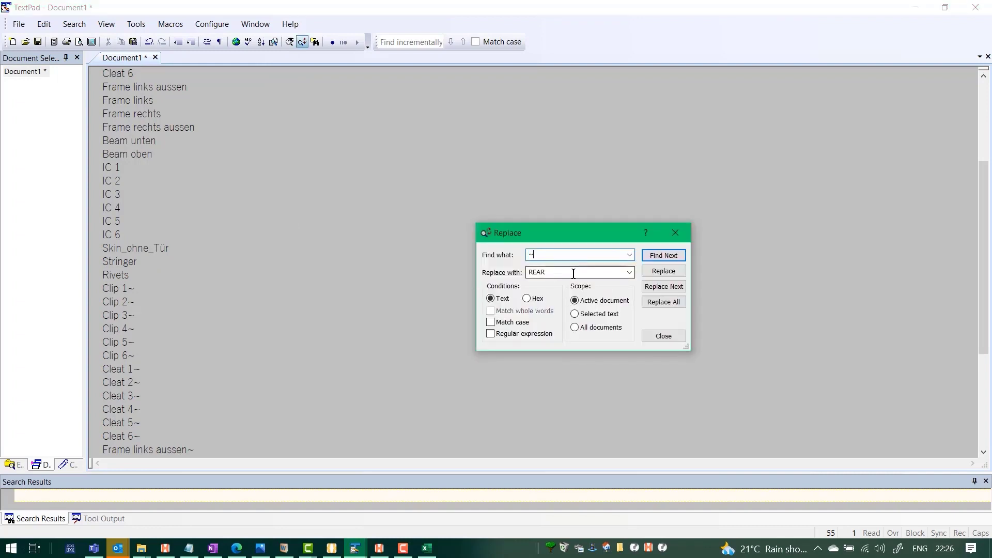
key("BackSpace")
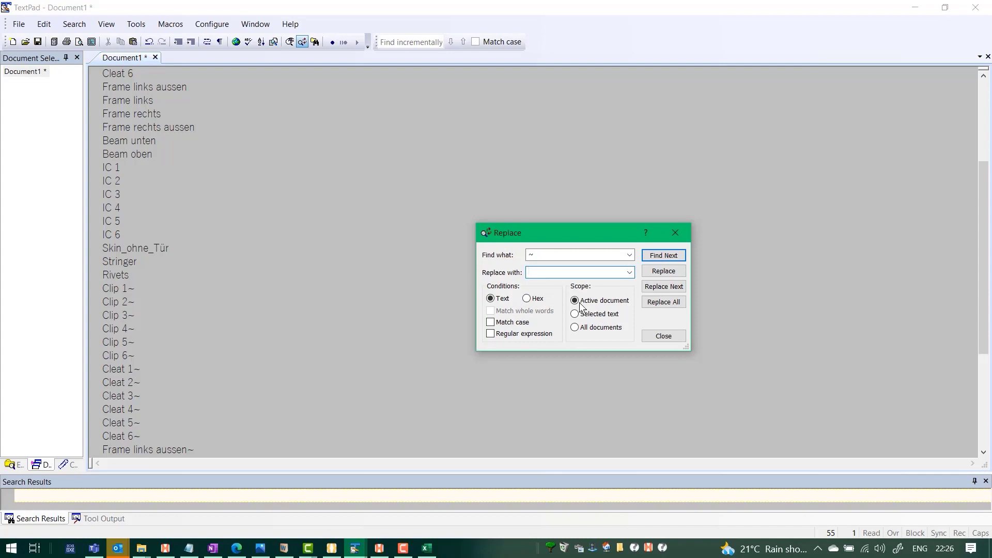
left_click(665, 302)
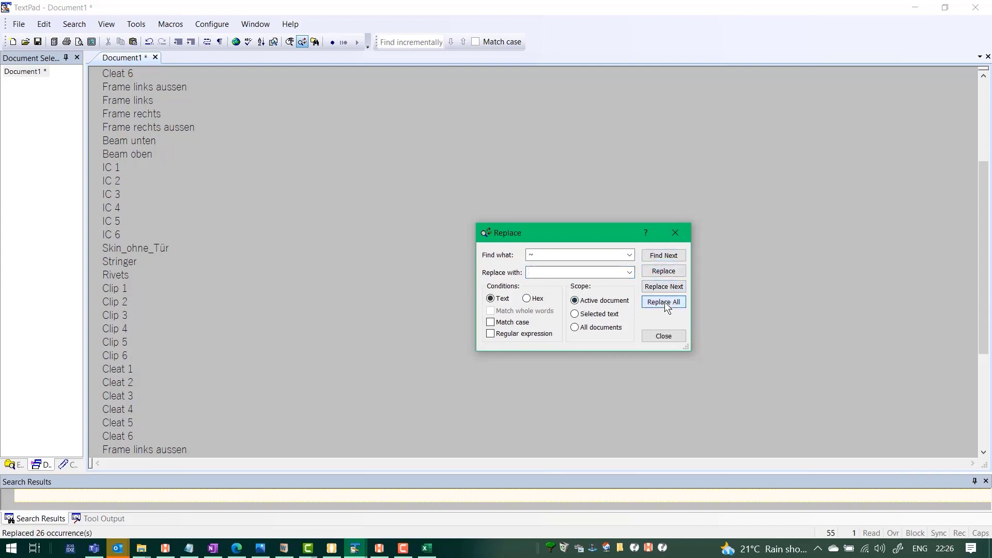
left_click(659, 340)
Step: Turn on Block Select Mode and select the whole list of names from the name header to the last line
scroll(591, 379, "up", 5)
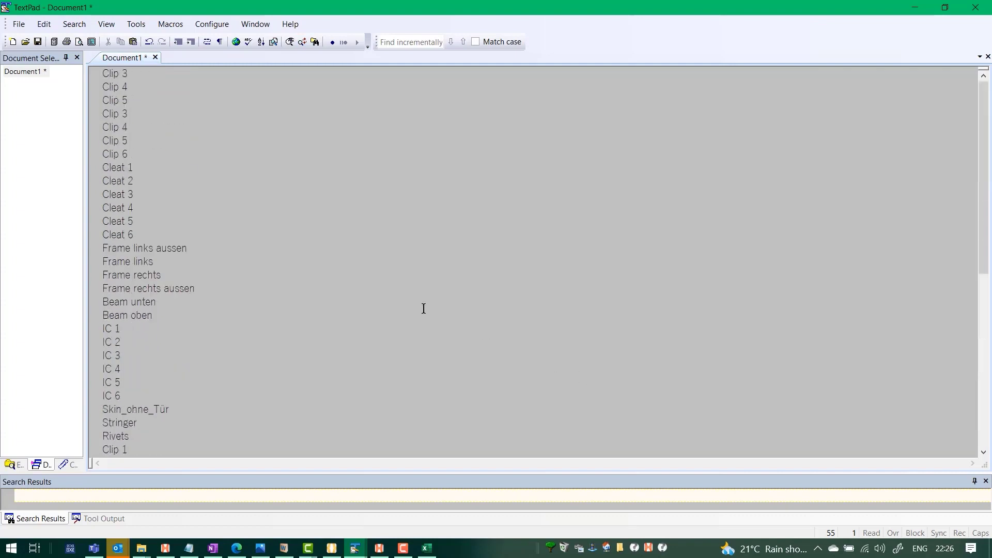
right_click(424, 277)
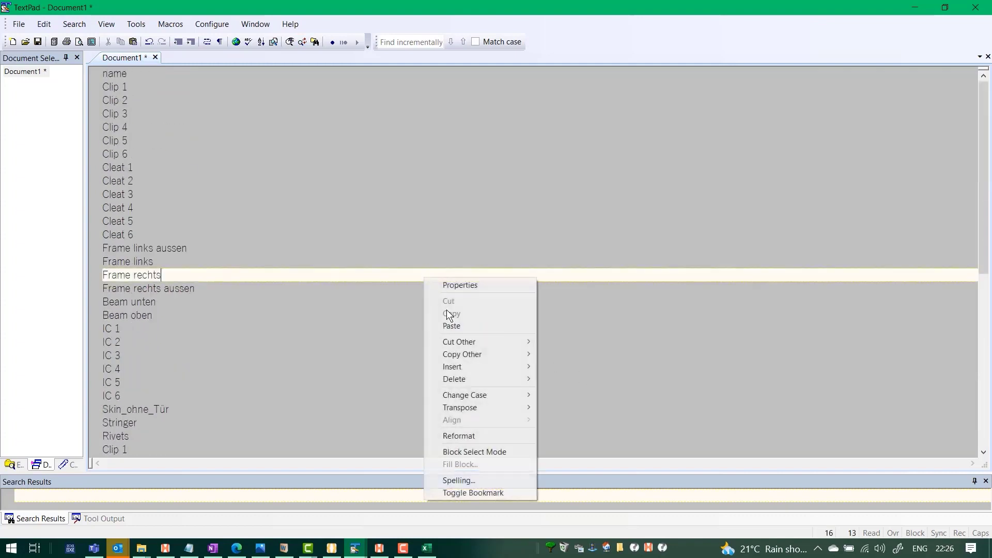
left_click(476, 453)
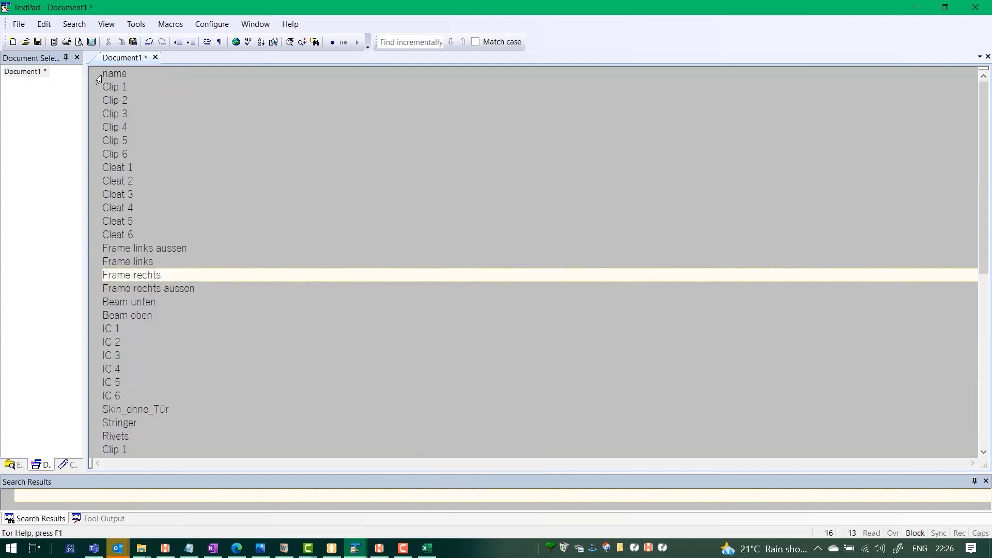
left_click_drag(101, 75, 212, 268)
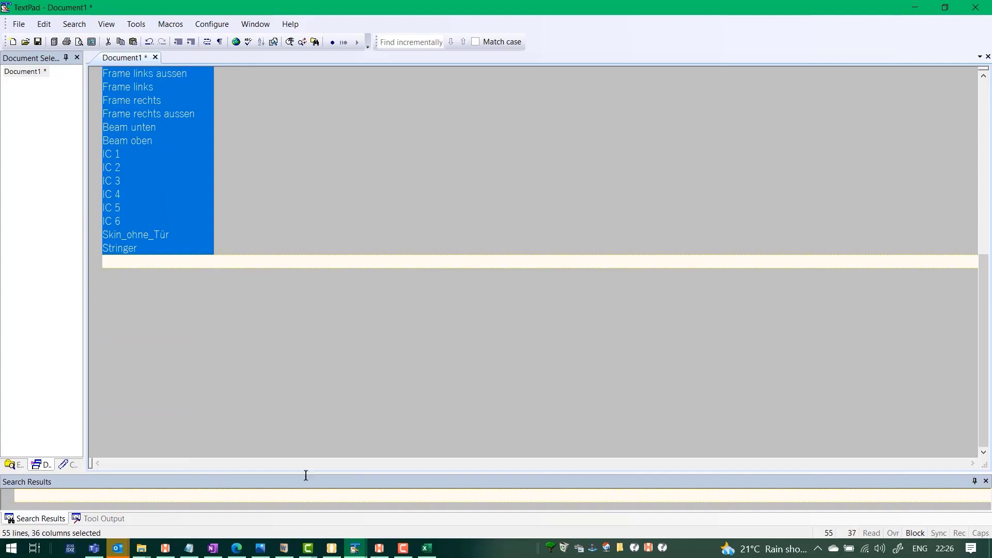
Step: Switch to Excel and overwrite the name column with the cleaned names, accepting the paste despite the size difference
left_click(426, 546)
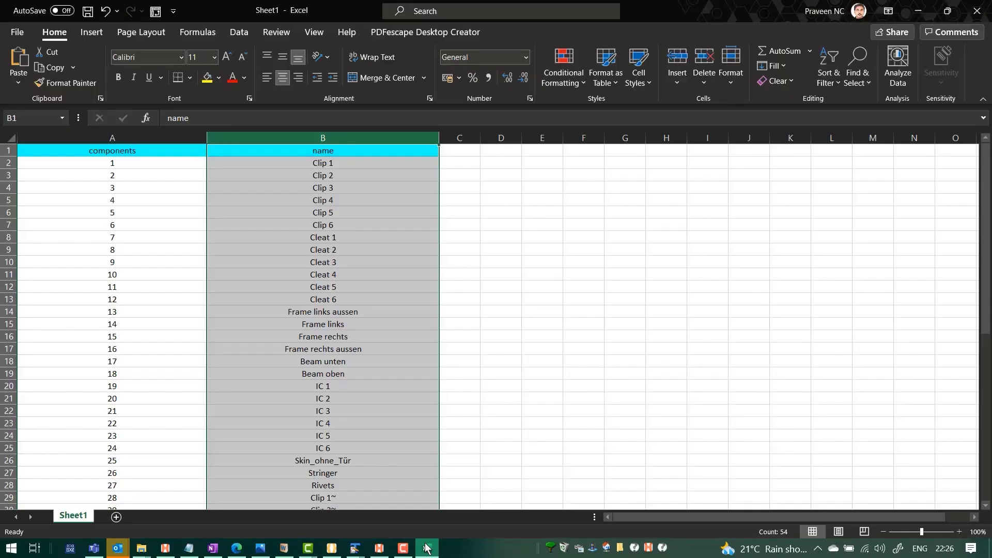
left_click(486, 258)
left_click(330, 136)
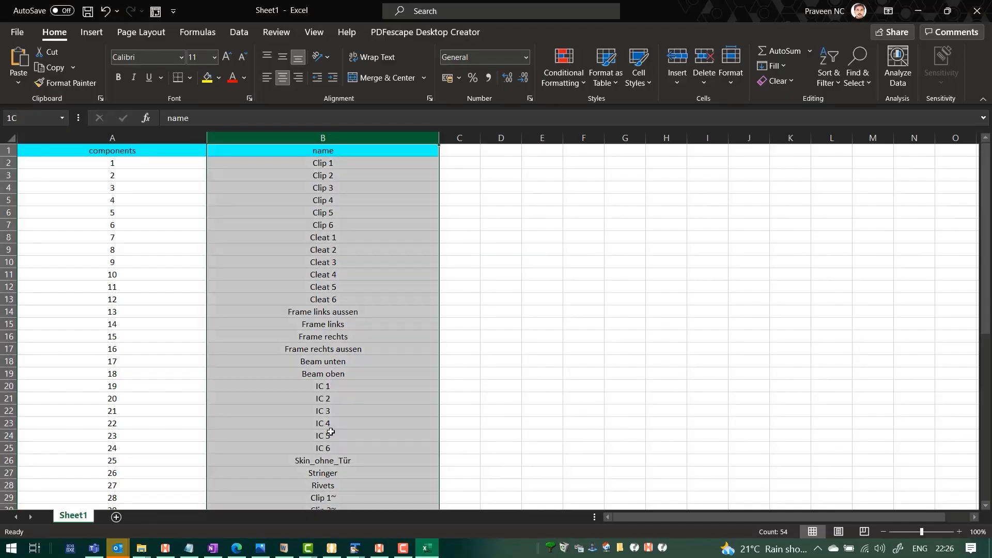
key("ctrl+v")
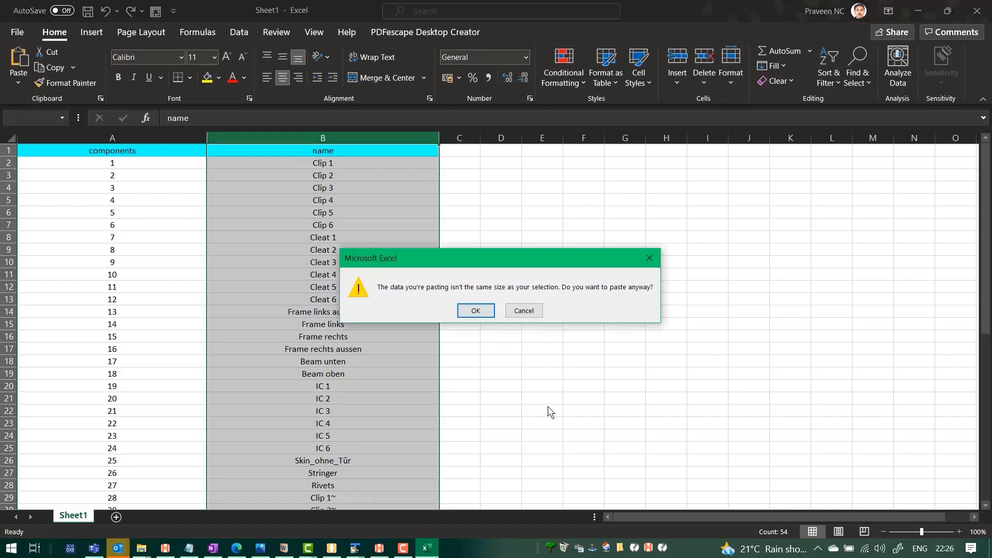
left_click(471, 310)
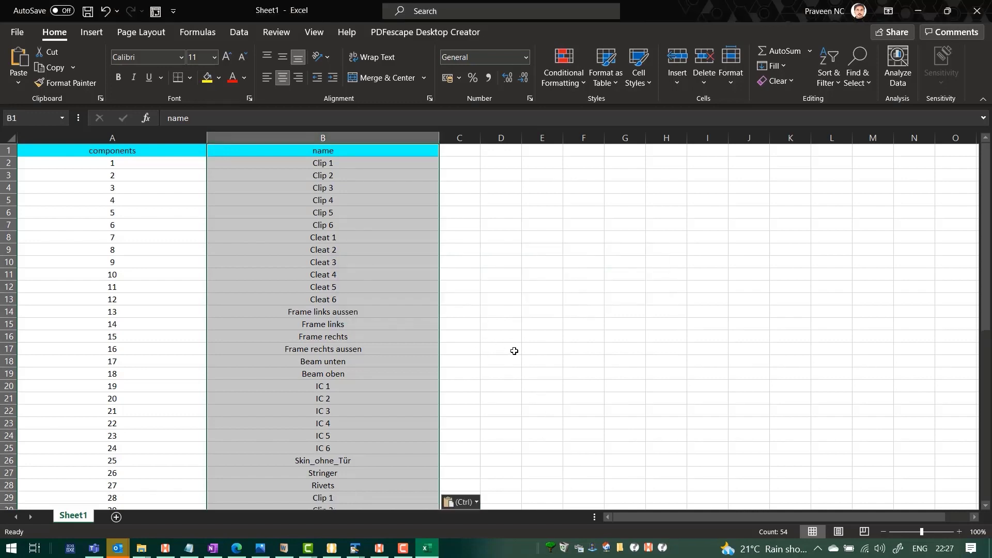
scroll(513, 350, "down", 6)
scroll(514, 356, "down", 3)
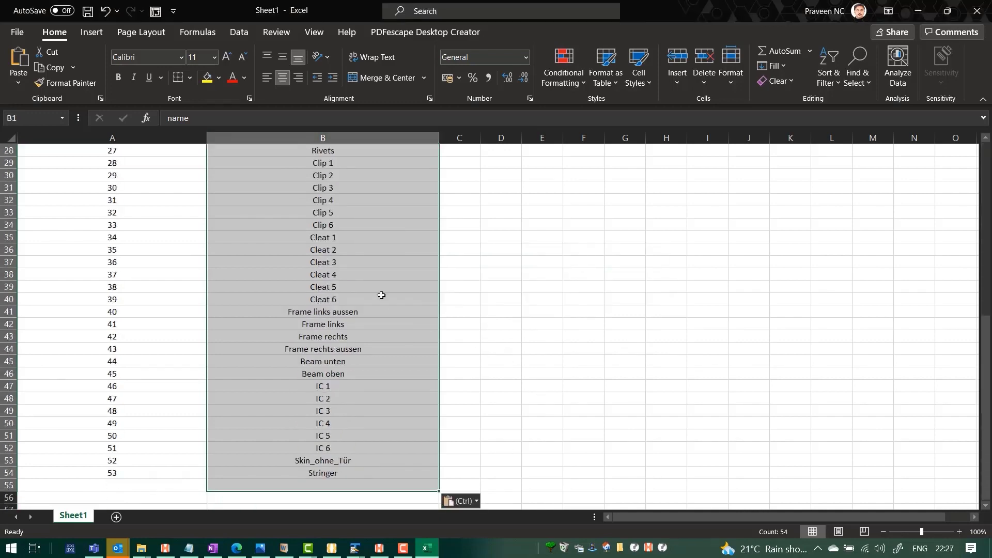
Step: Switch to the HyperWorks session of 01_Renaming_Entities.hm and bring the edited Excel table back into the Matrix Browser
left_click(515, 407)
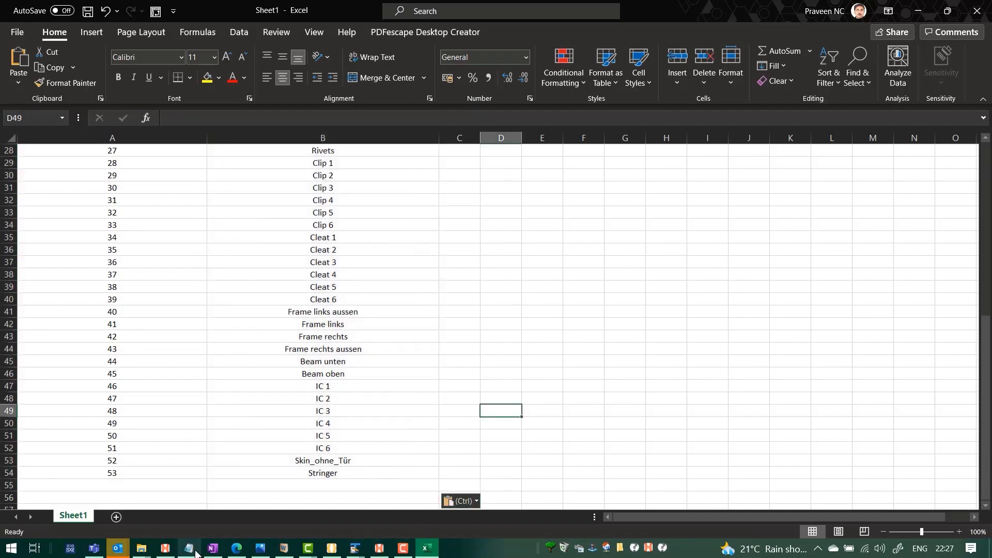
left_click(380, 550)
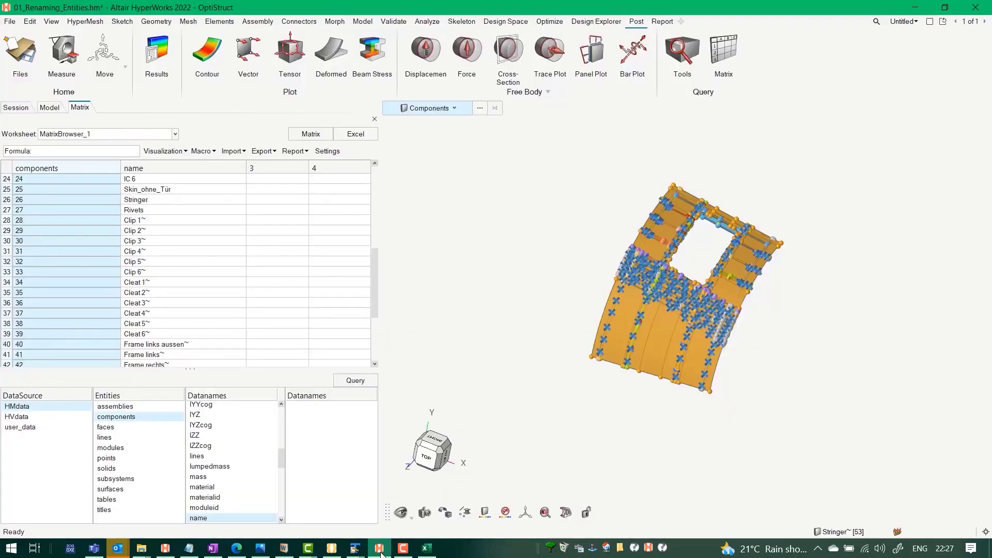
left_click(311, 134)
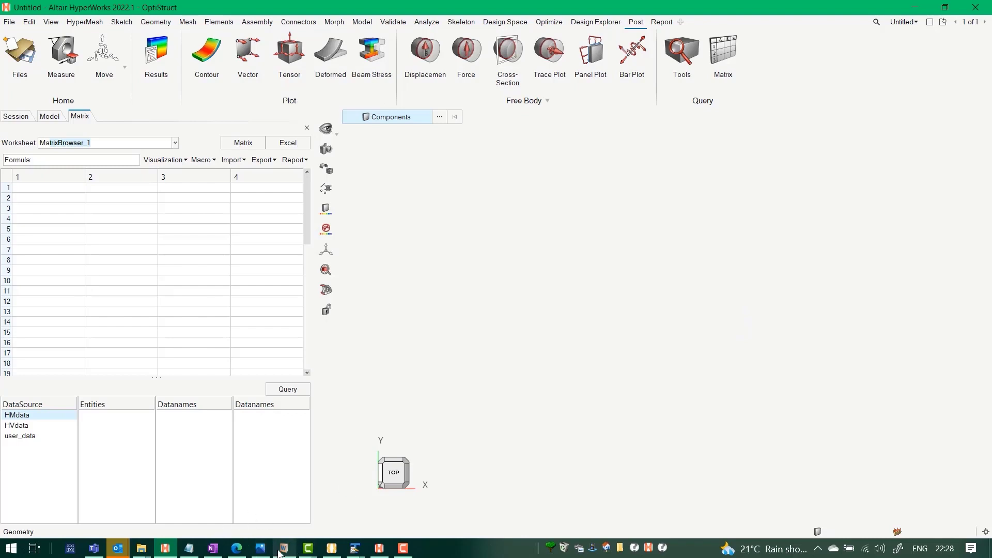
Step: Find the rivetDemo folder inside the Pre model files in File Explorer, copy its path and return to HyperWorks
left_click(142, 550)
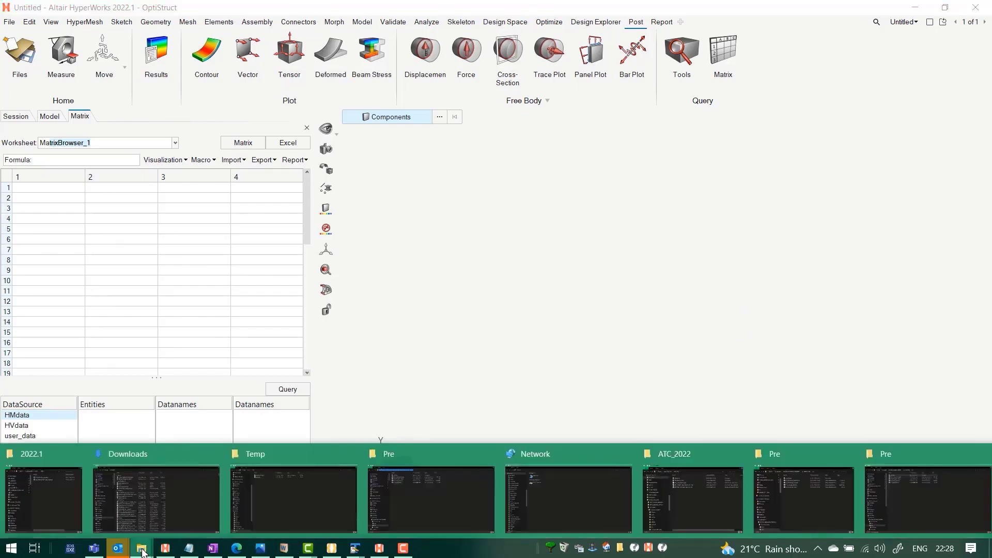
left_click(905, 498)
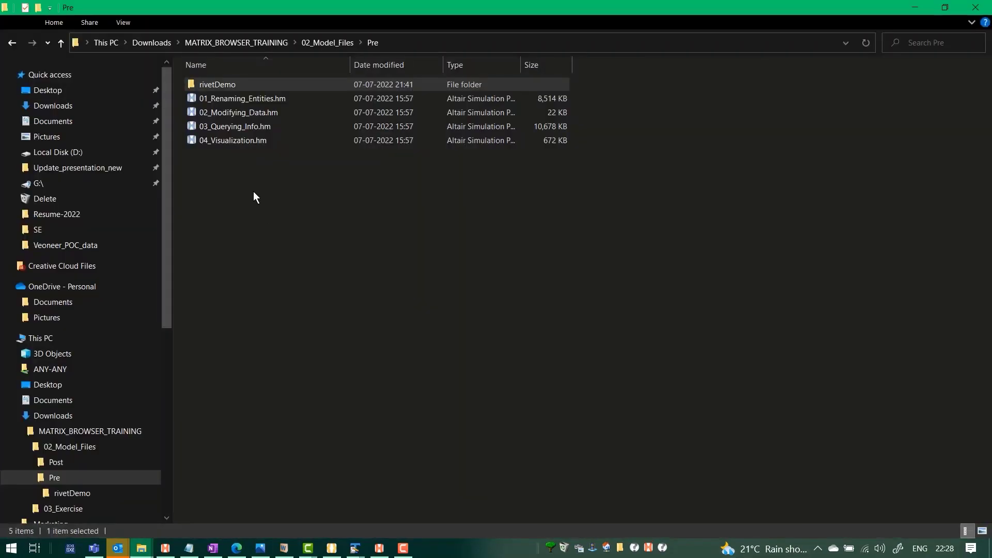
double_click(231, 85)
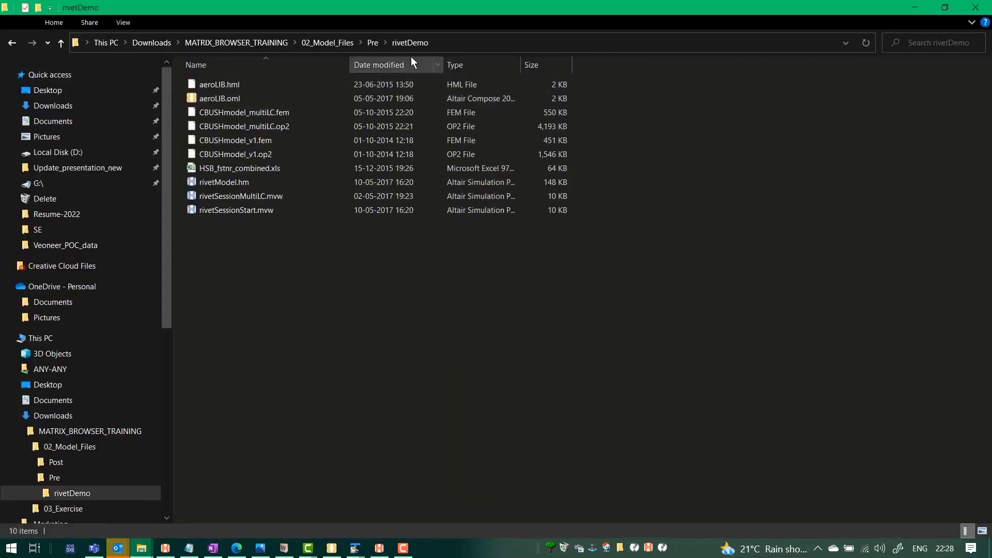
left_click(460, 42)
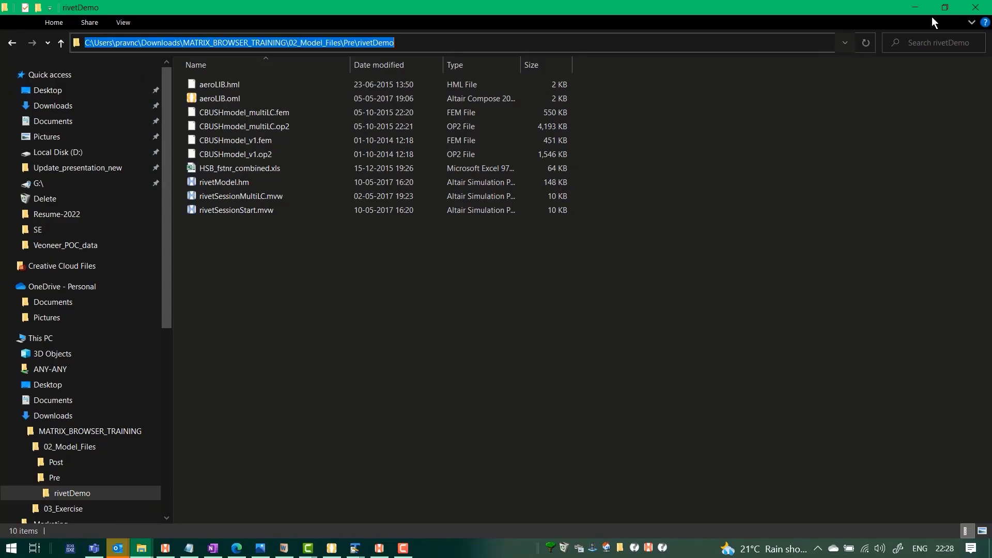
left_click(914, 7)
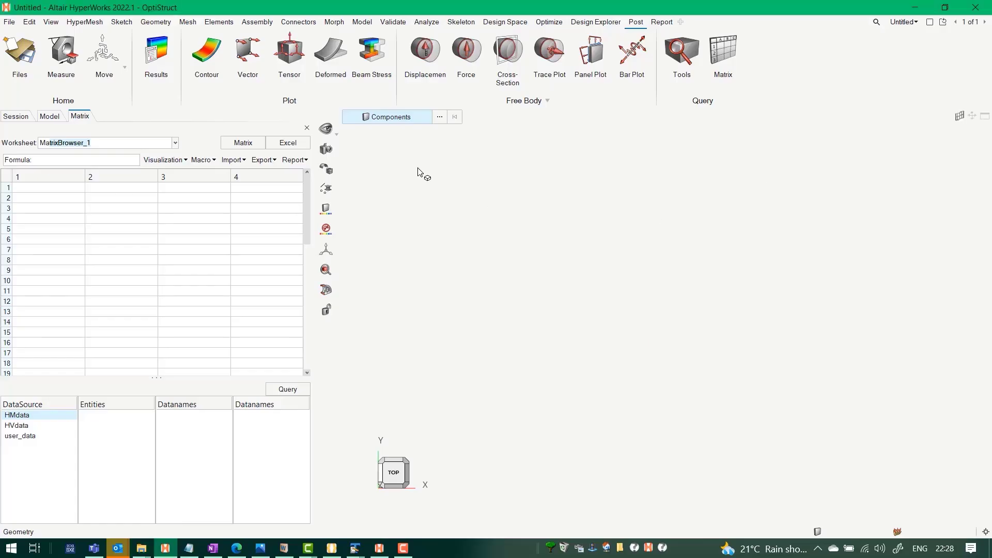
Step: Open the session rivetSessionStart.mvw from the rivetDemo folder, discarding the current session data
left_click(8, 22)
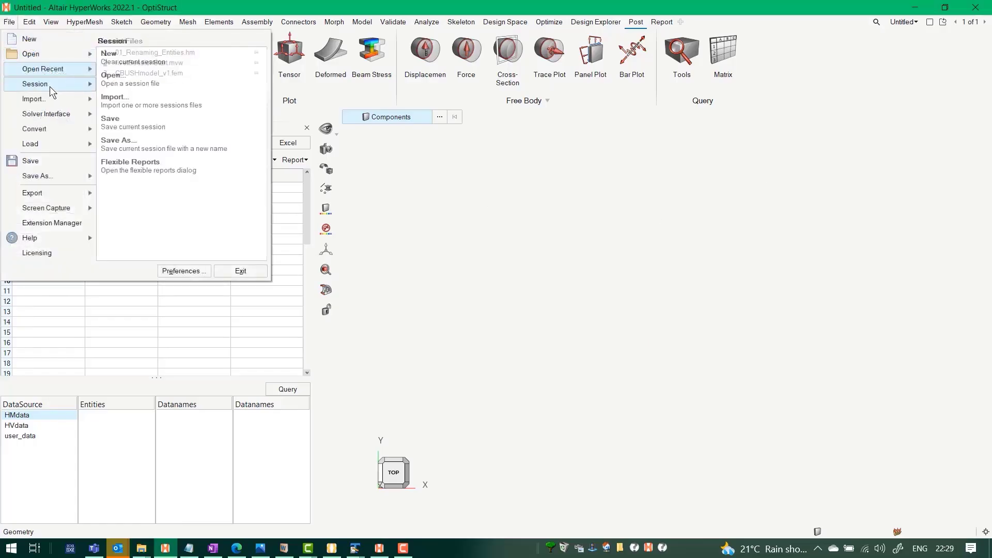
mouse_move(48, 82)
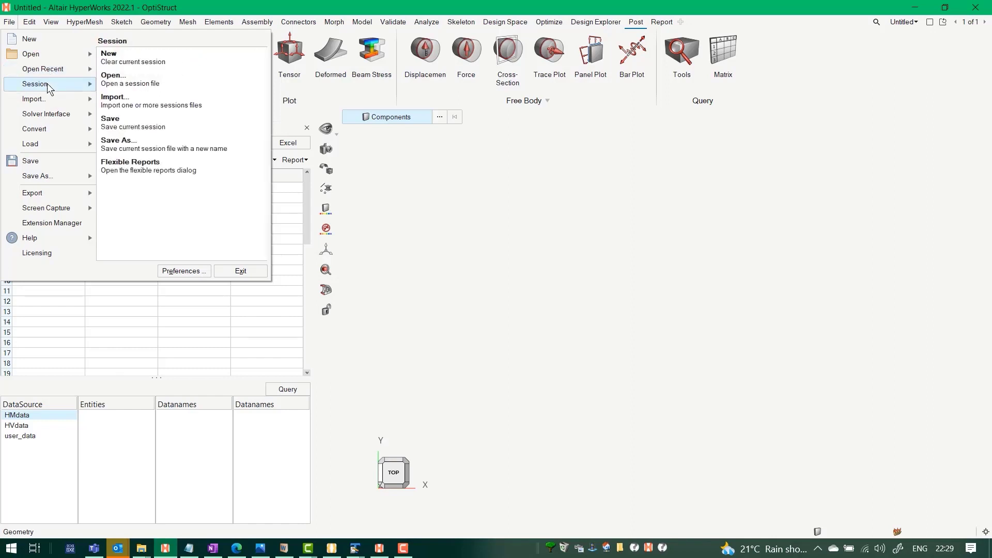
left_click(111, 79)
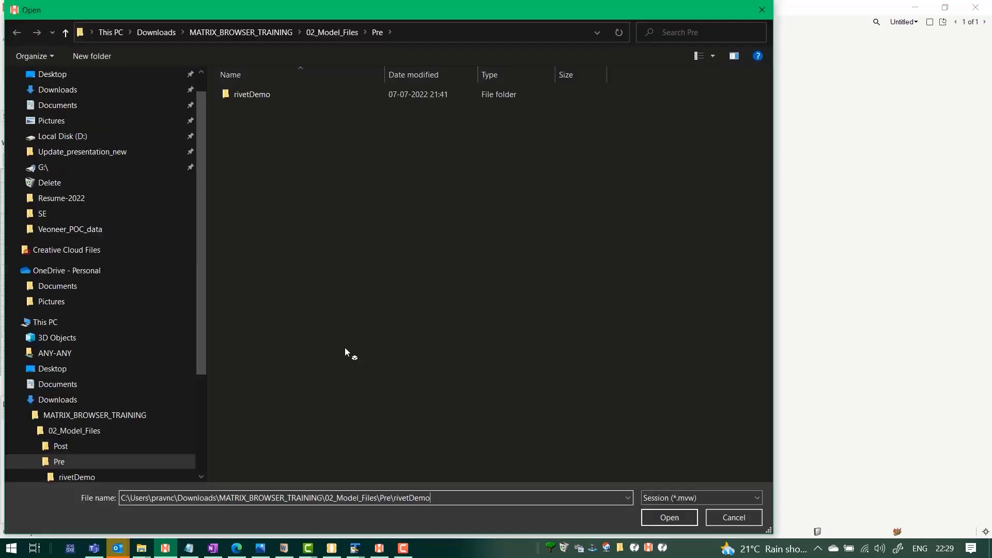
left_click(279, 108)
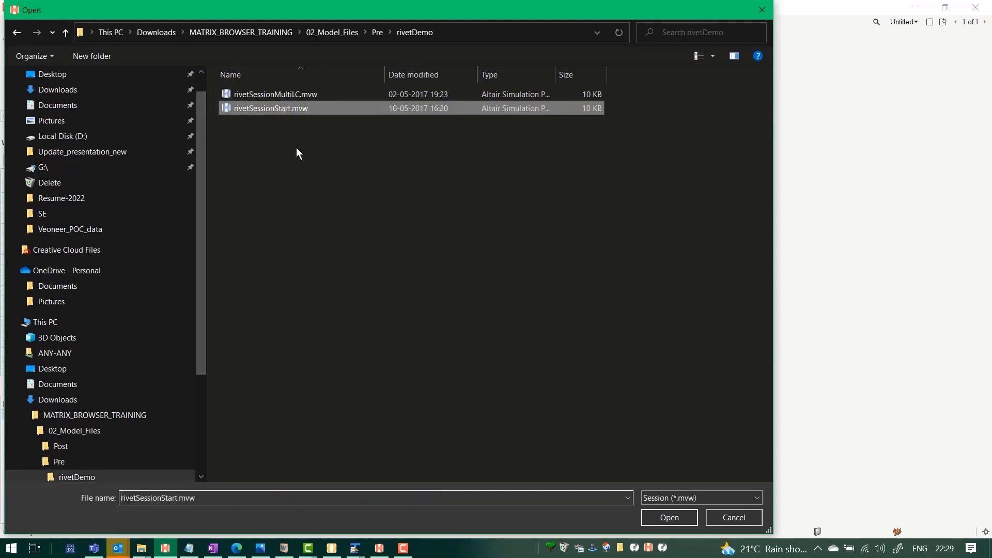
left_click(669, 517)
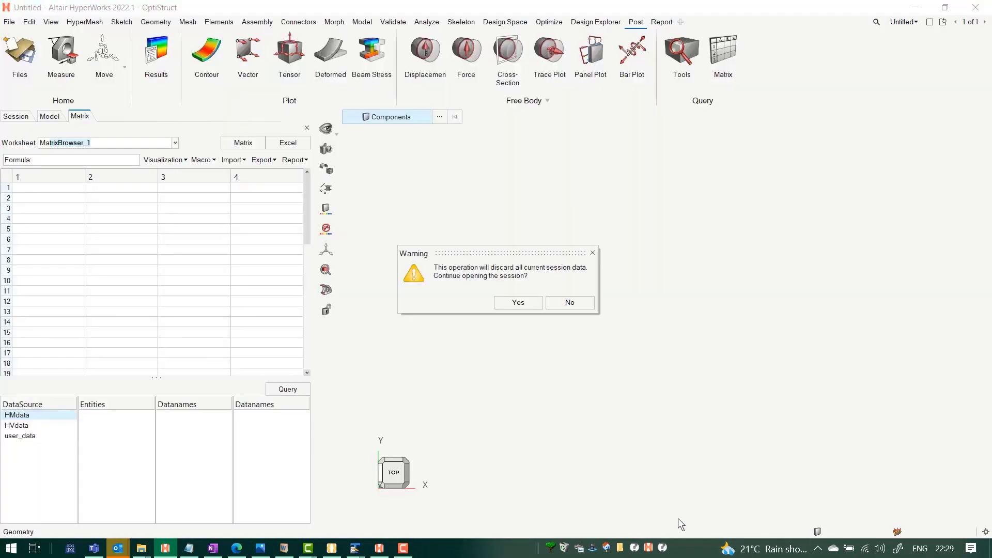
left_click(532, 306)
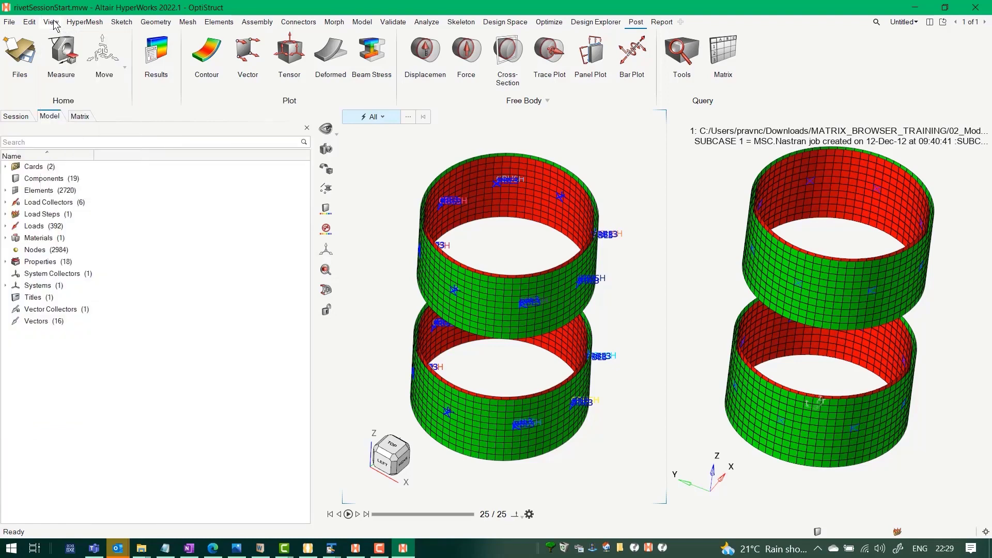
Step: Isolate the Springs/Gaps elements with the Mask Browser, then return to the Matrix Browser
left_click(52, 22)
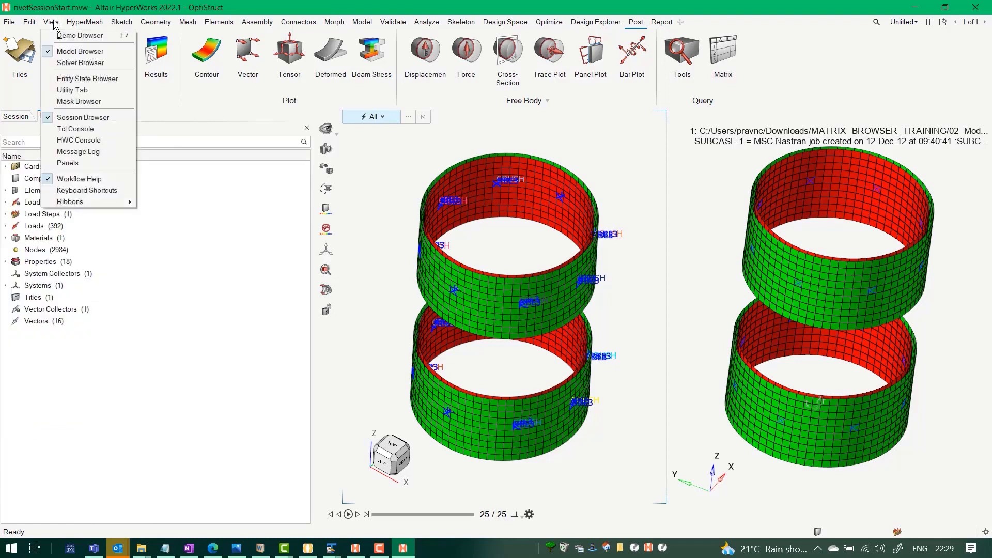
left_click(90, 105)
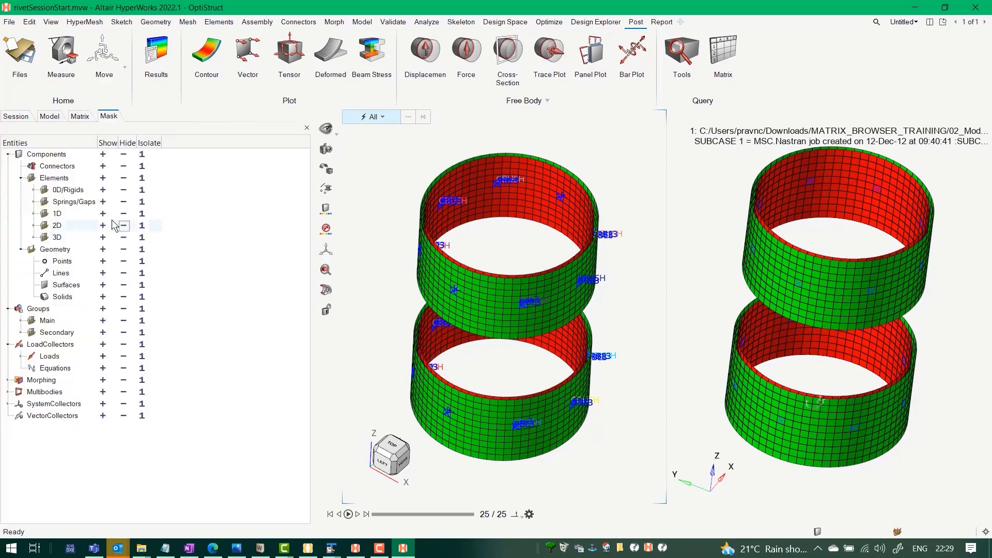
left_click(142, 201)
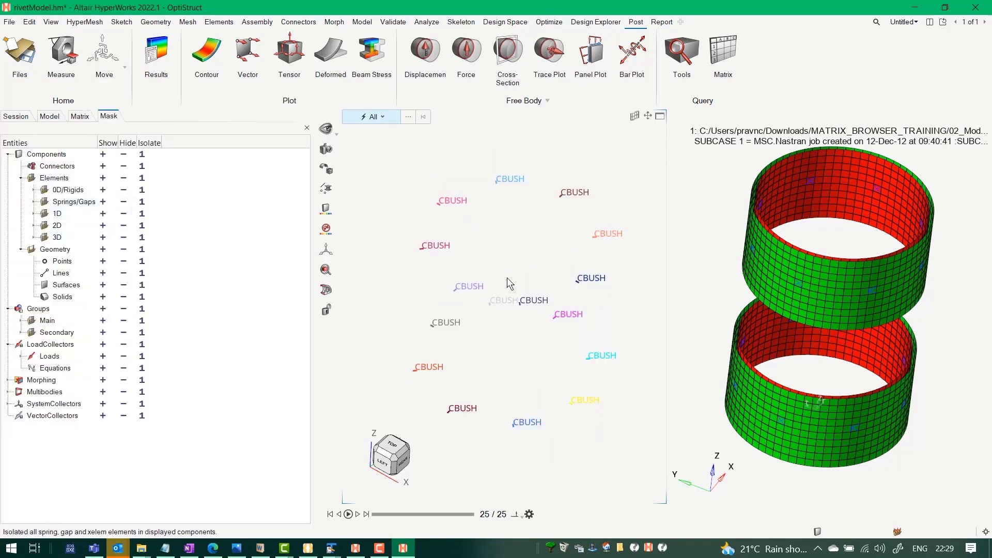
left_click(80, 116)
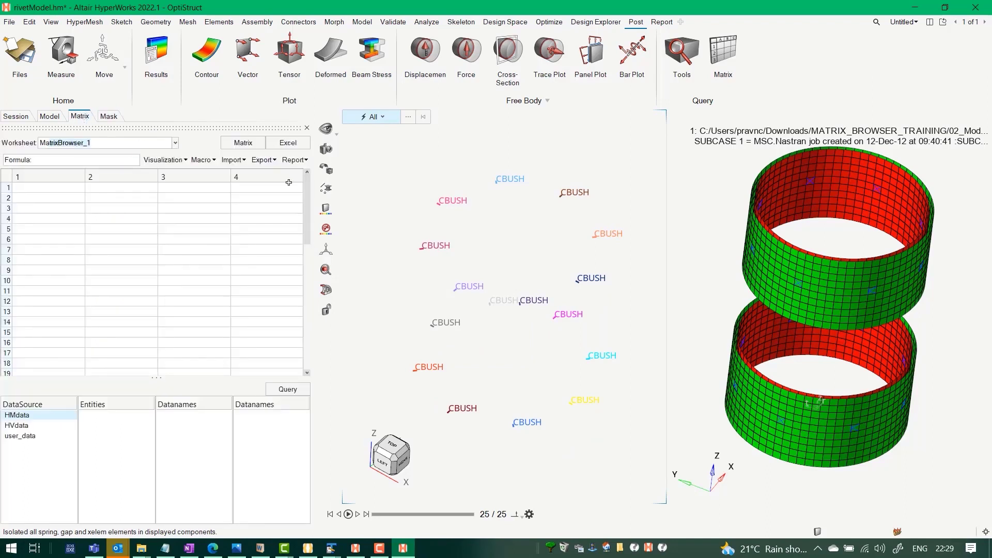
left_click_drag(596, 302, 599, 252)
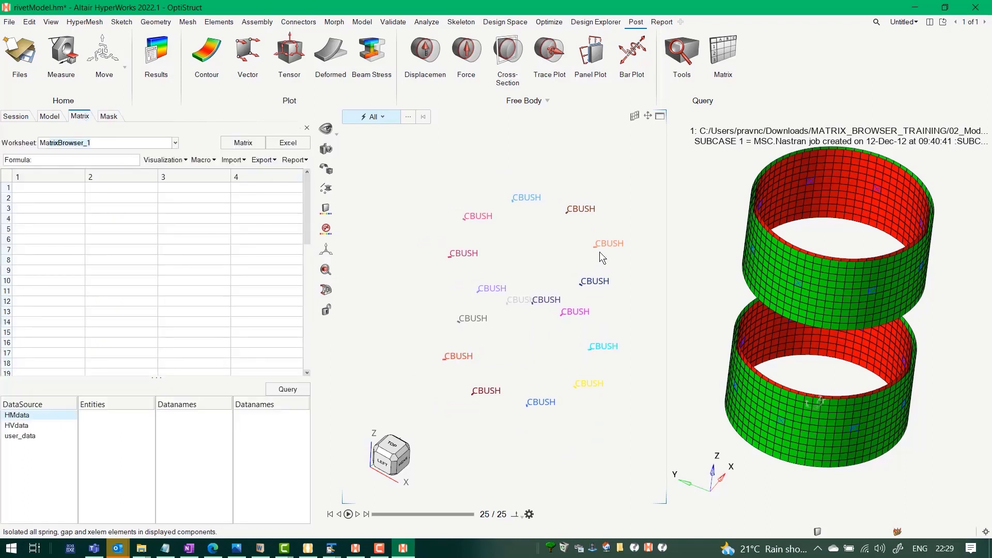
Step: Activate the results window showing the two rings and hide its Model Info note
left_click(738, 188)
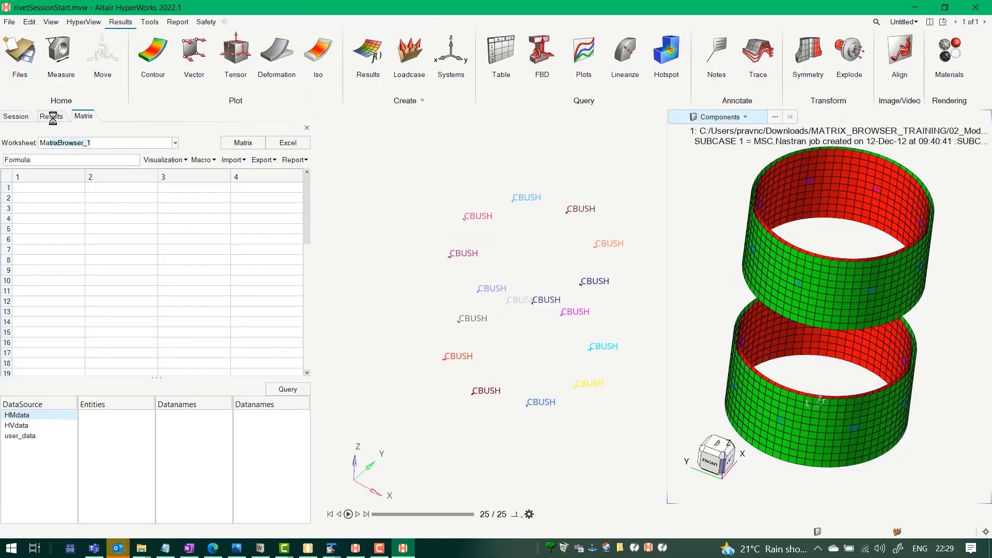
left_click(51, 116)
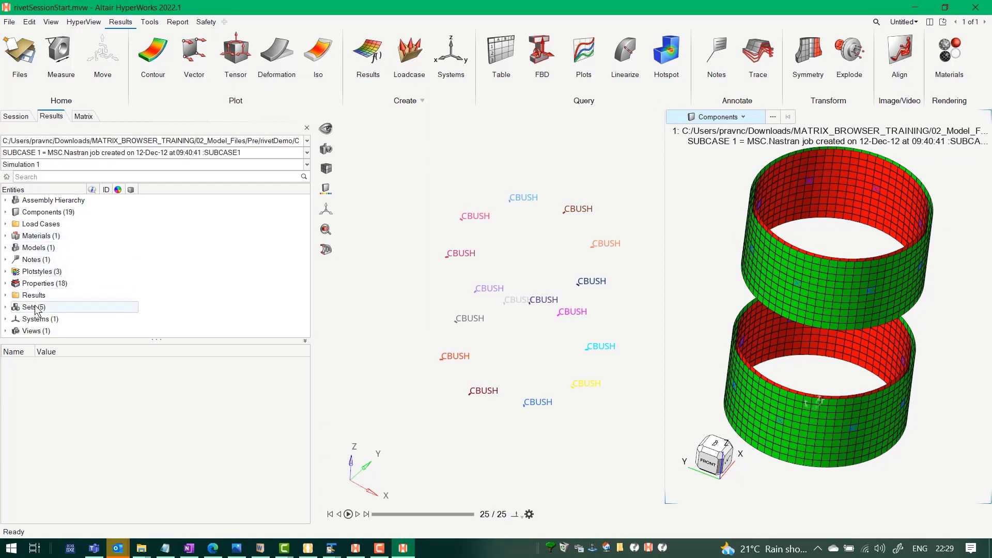
right_click(36, 264)
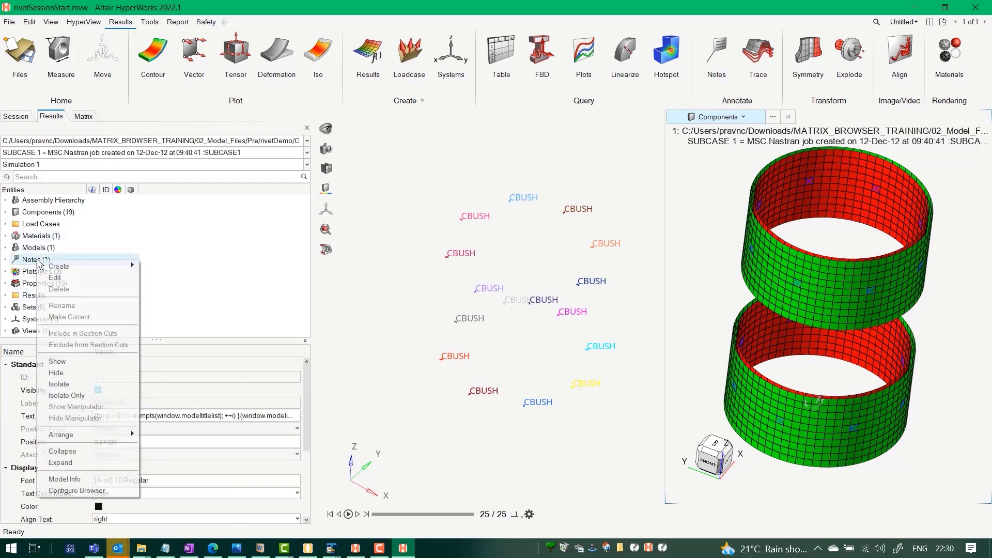
left_click(64, 373)
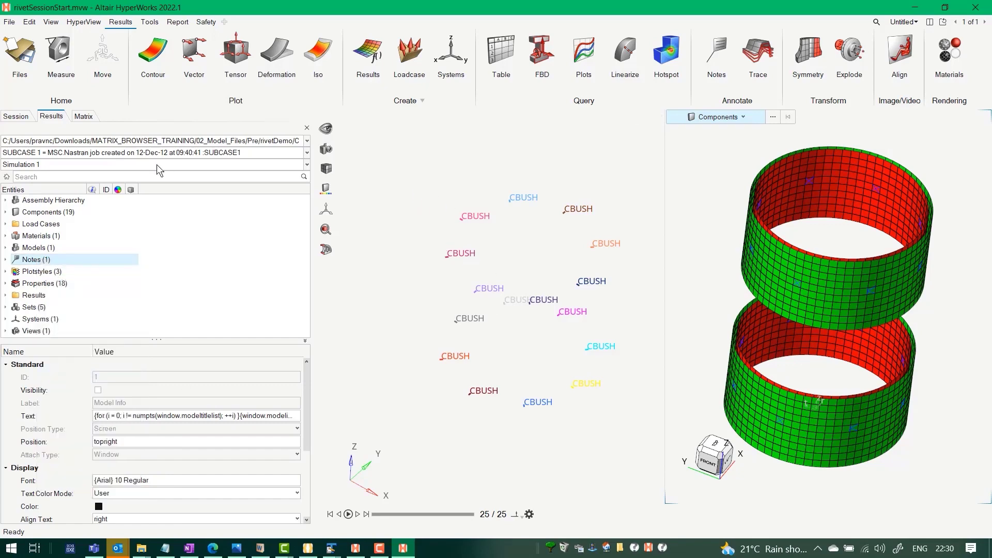
Step: Query the HMdata elements from the model window into the Matrix Browser, selecting all displayed CBUSH elements
left_click(424, 166)
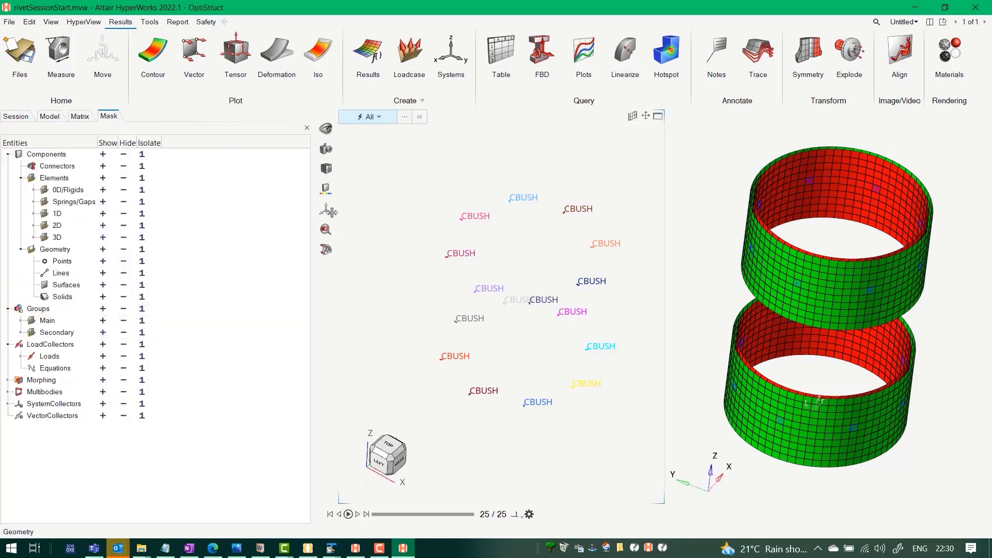
left_click(80, 116)
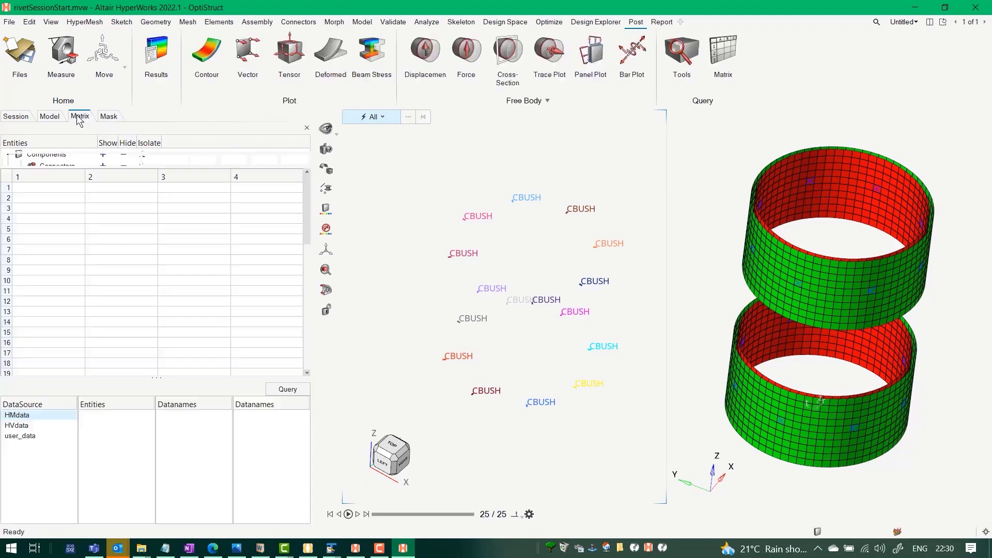
left_click(18, 415)
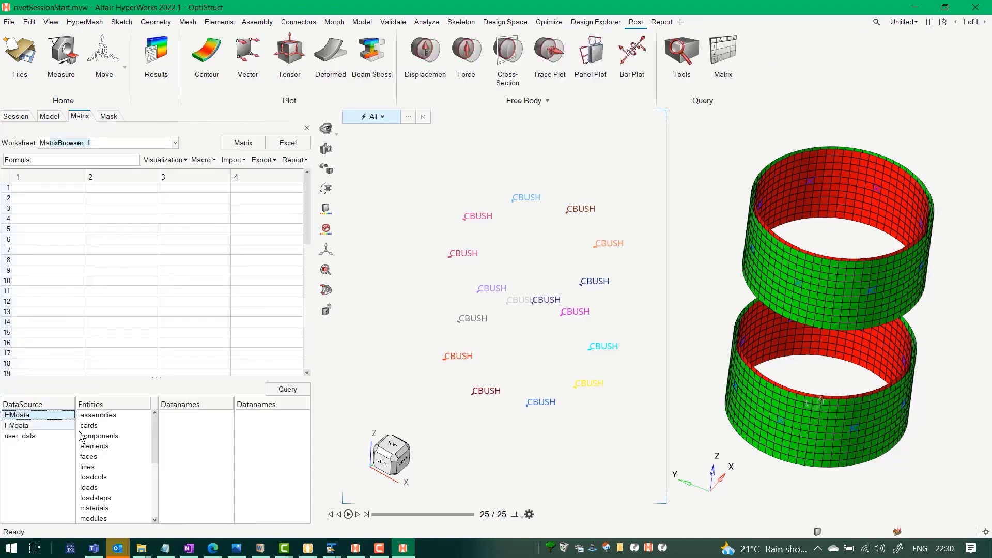
left_click(98, 446)
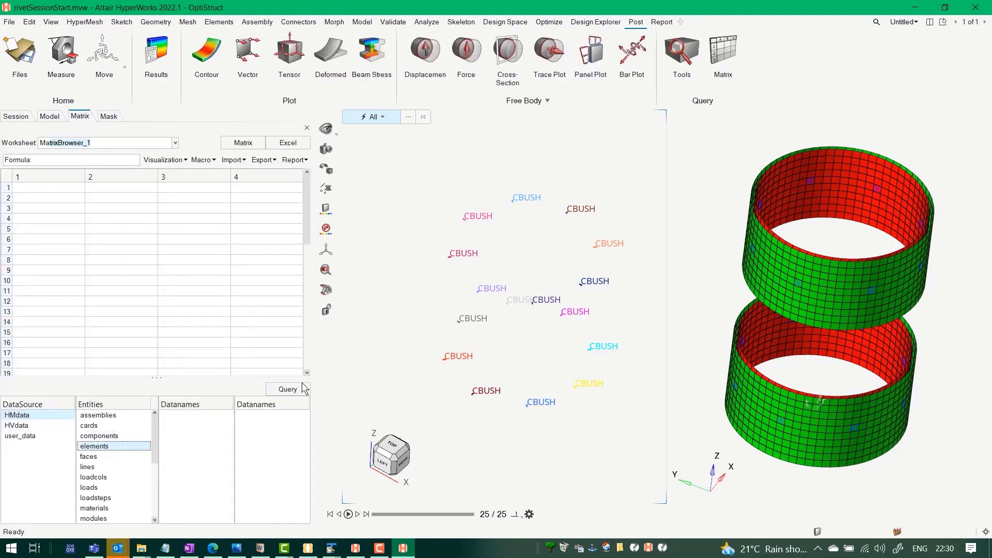
left_click(291, 389)
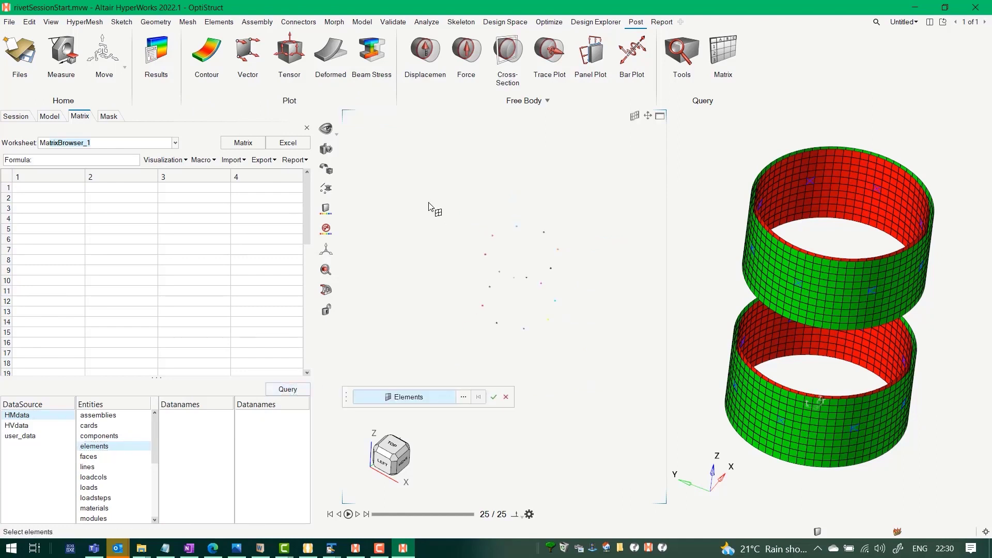
left_click_drag(428, 200, 589, 355)
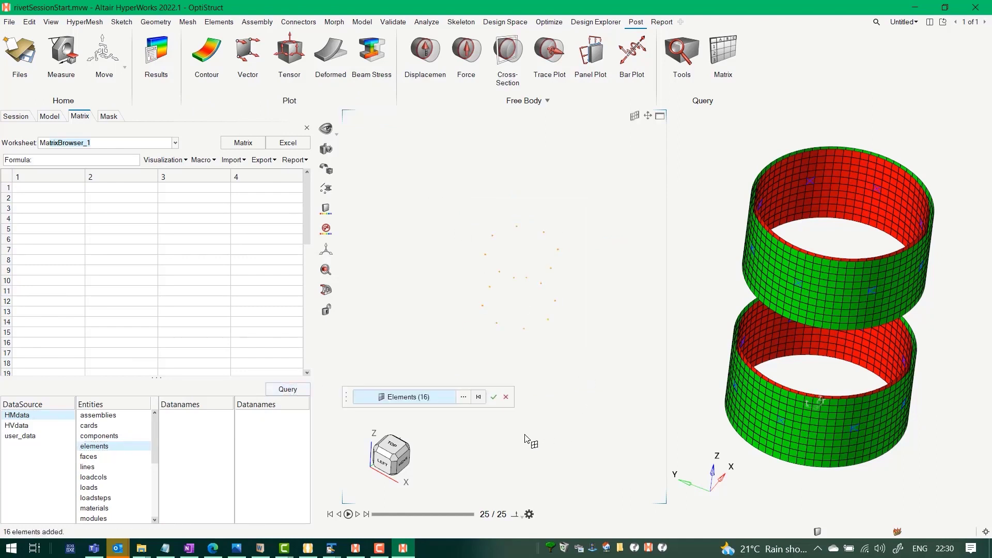
left_click(494, 398)
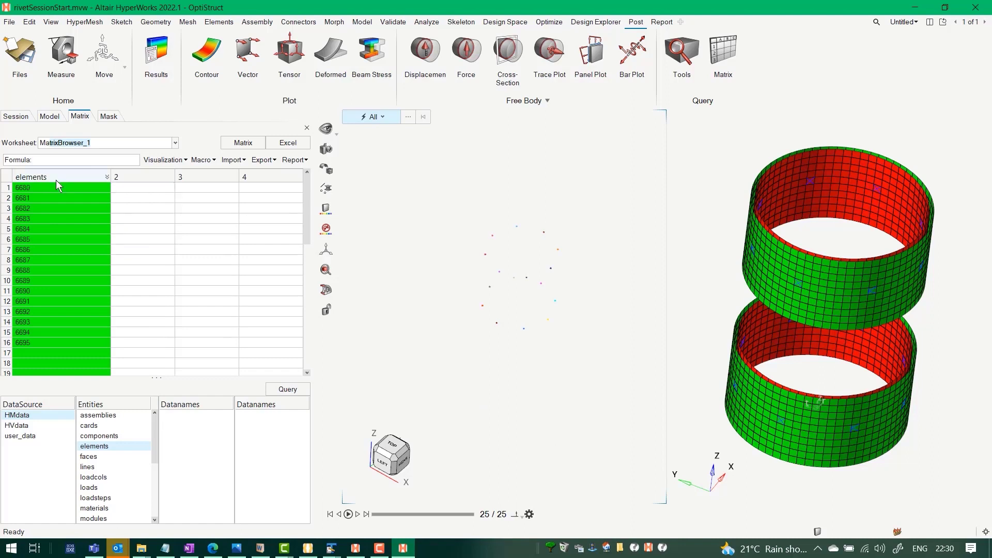
Step: Try to query the HVdata Results for the listed elements without selecting their column
left_click(25, 426)
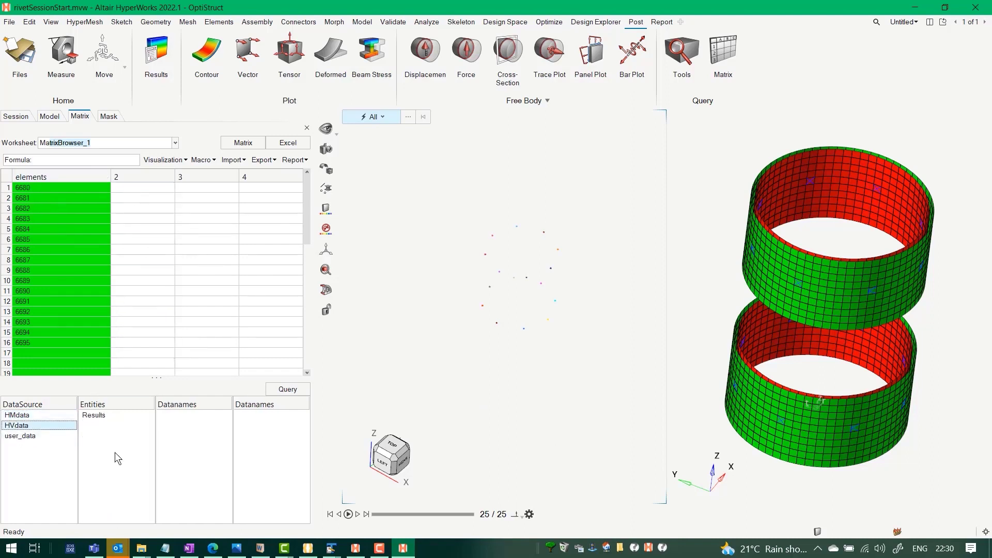
left_click(95, 417)
left_click(96, 417)
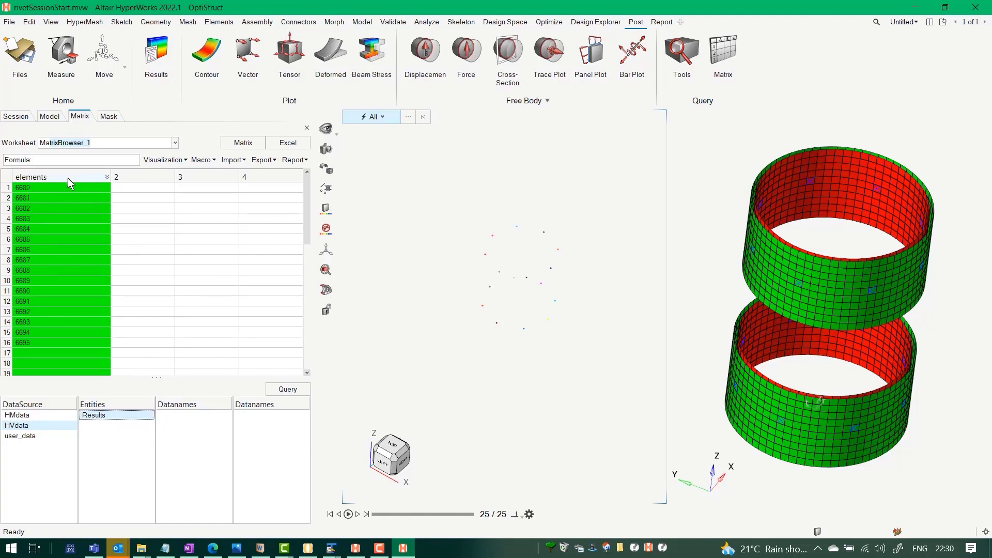
left_click(284, 392)
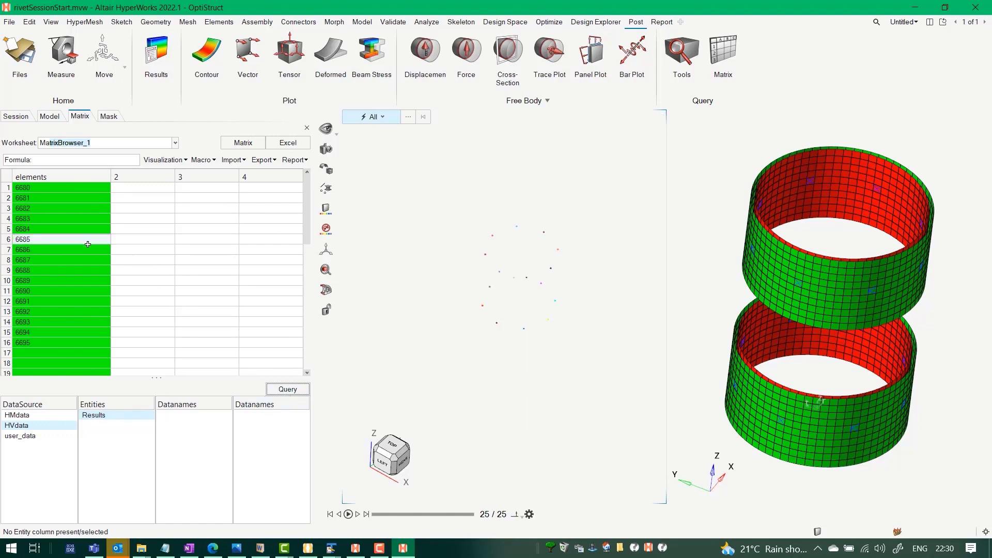
Step: Select the elements column and start an HVdata Results query on current_subcase for 1D Element Forces X, Y and Z
left_click(66, 176)
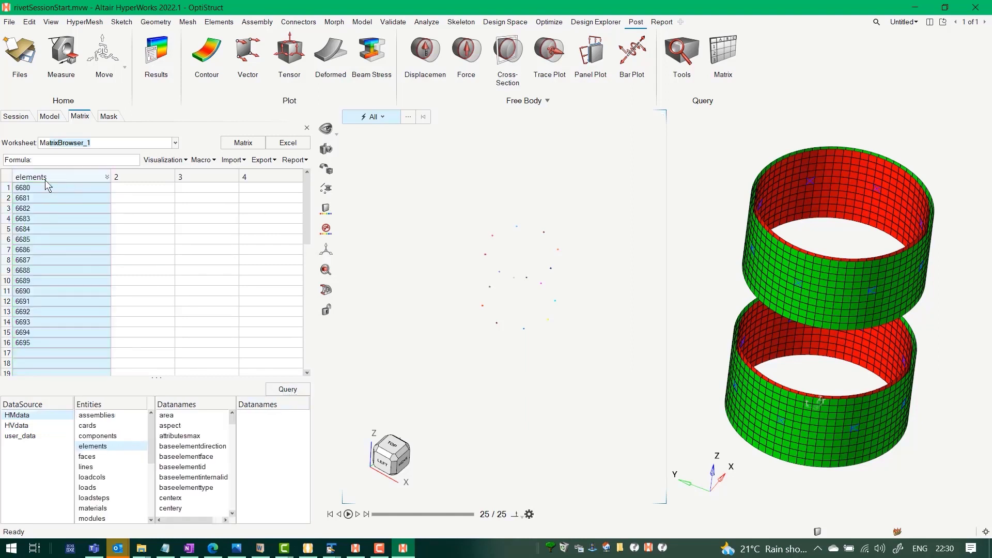
left_click(18, 425)
left_click(101, 415)
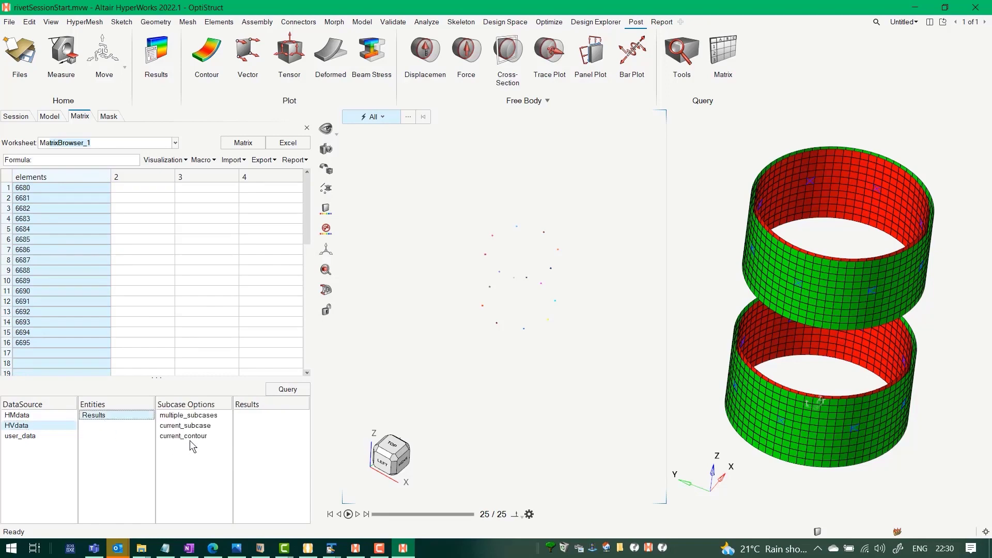
left_click(185, 425)
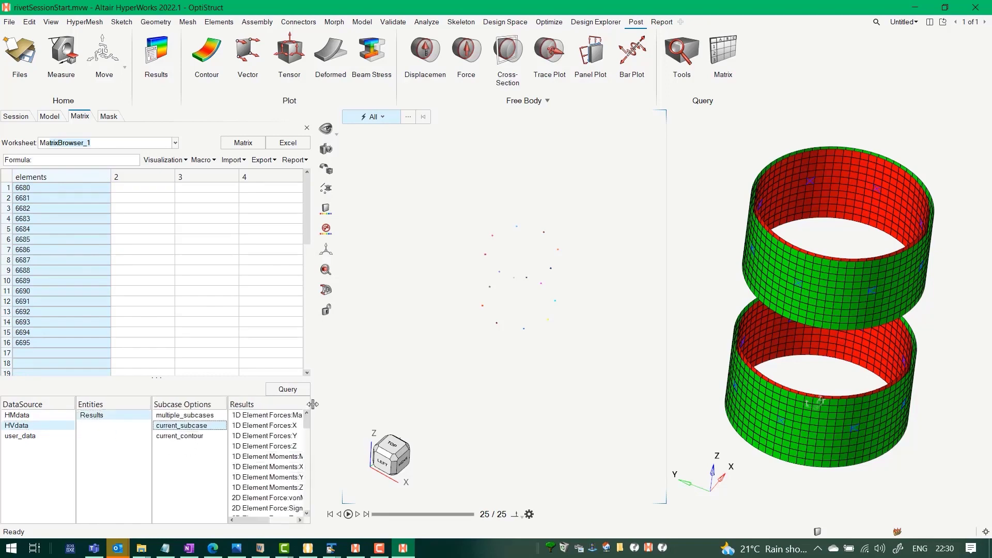
left_click_drag(313, 404, 404, 402)
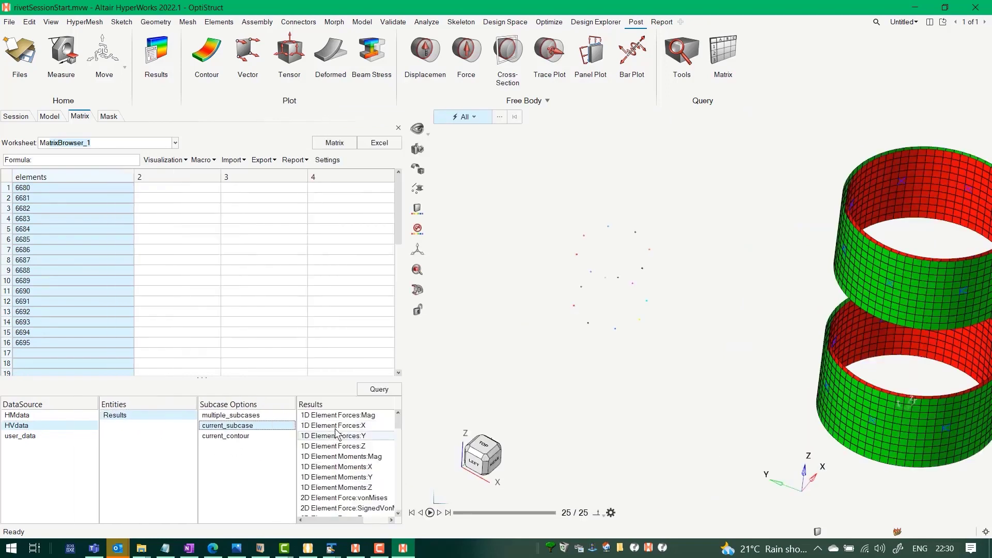
left_click(335, 427)
left_click(342, 436, "ctrl")
left_click(345, 447, "ctrl")
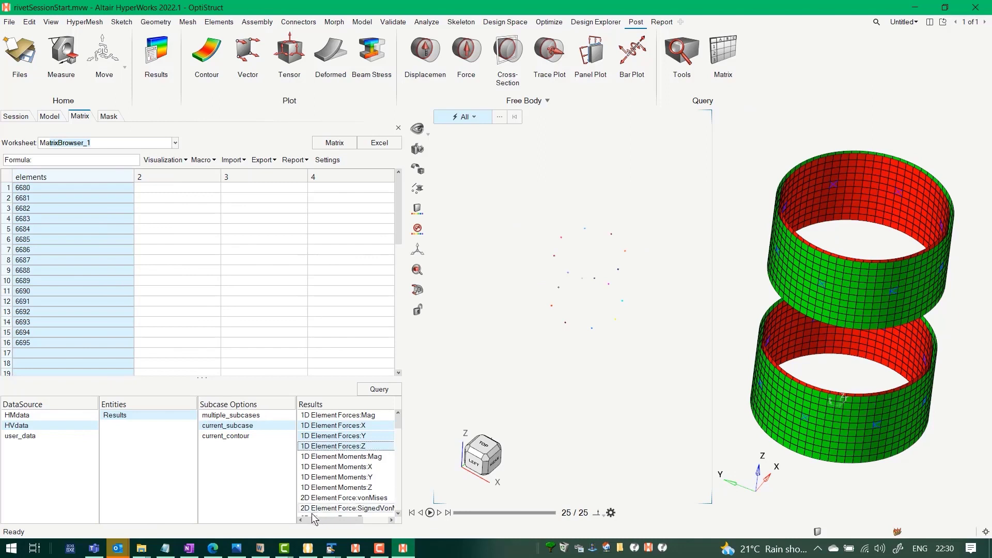
left_click(378, 391)
Step: Add all three force components to the matrix with layer None and the Elemental System, and check the new columns
left_click(191, 193, "ctrl")
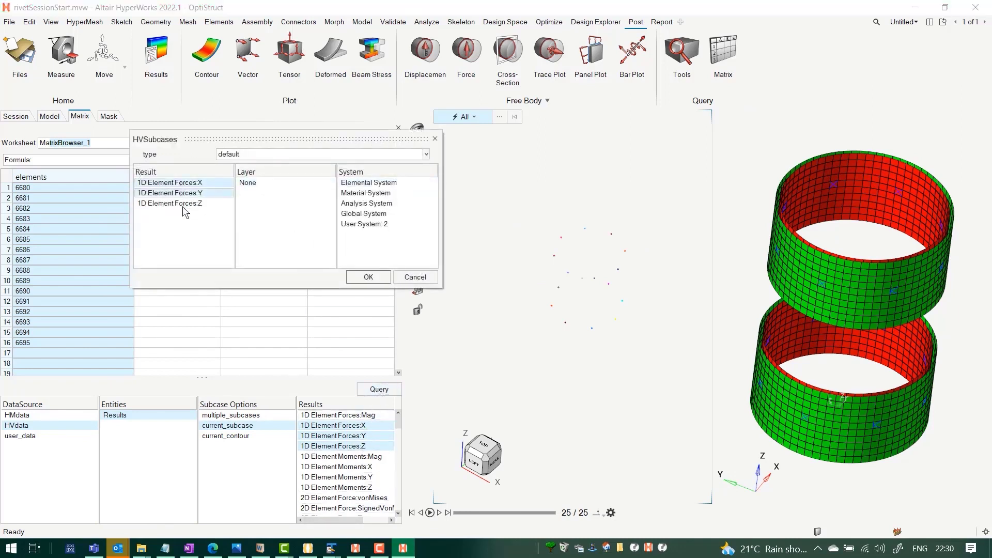
left_click(181, 204, "ctrl")
left_click(254, 182)
left_click(368, 183)
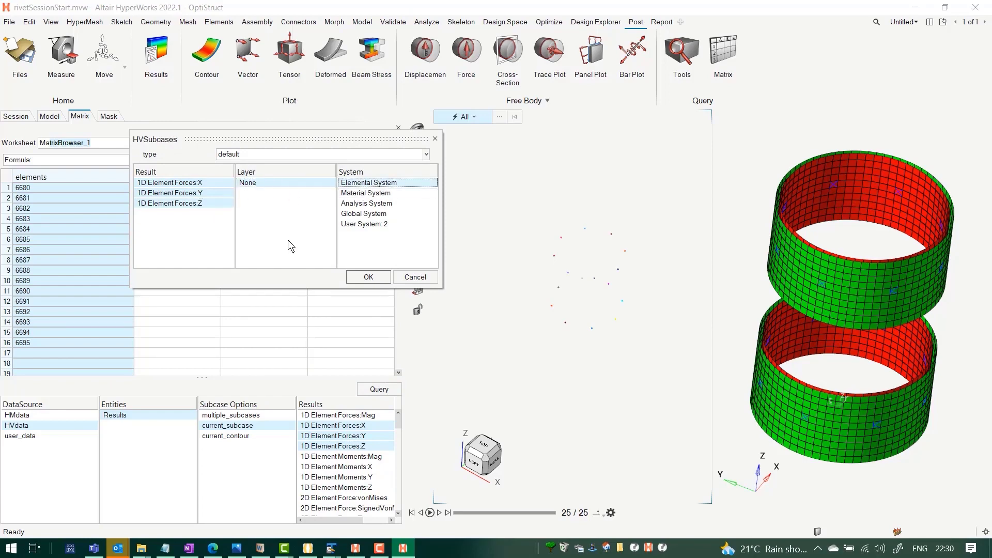
left_click(385, 277)
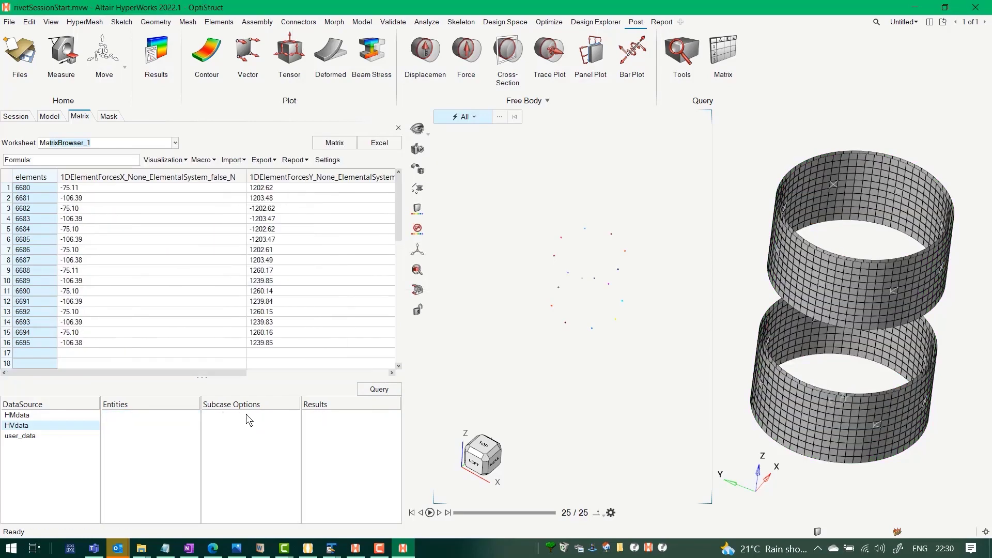
left_click_drag(197, 373, 370, 376)
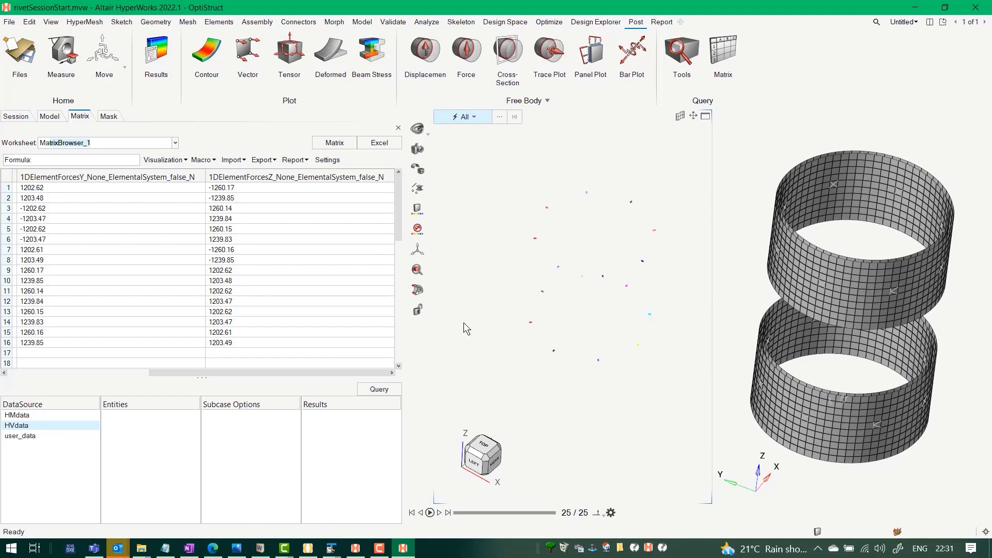
Step: Switch to Altair Compose and examine the HSBfastenerSizing function in aeroLIB.oml, including its force, allowable, k and curve arguments
left_click(306, 549)
scroll(505, 320, "down", 13)
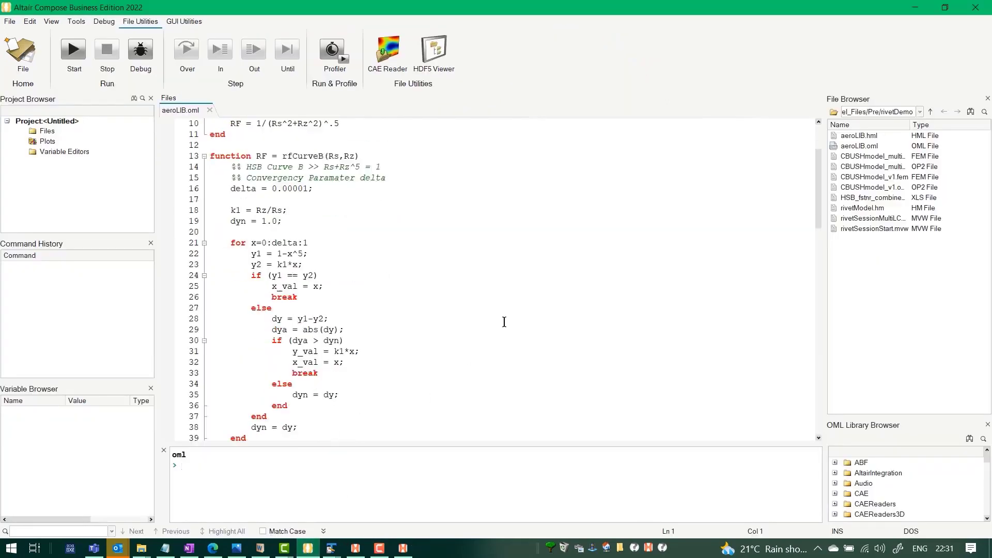
scroll(710, 291, "down", 15)
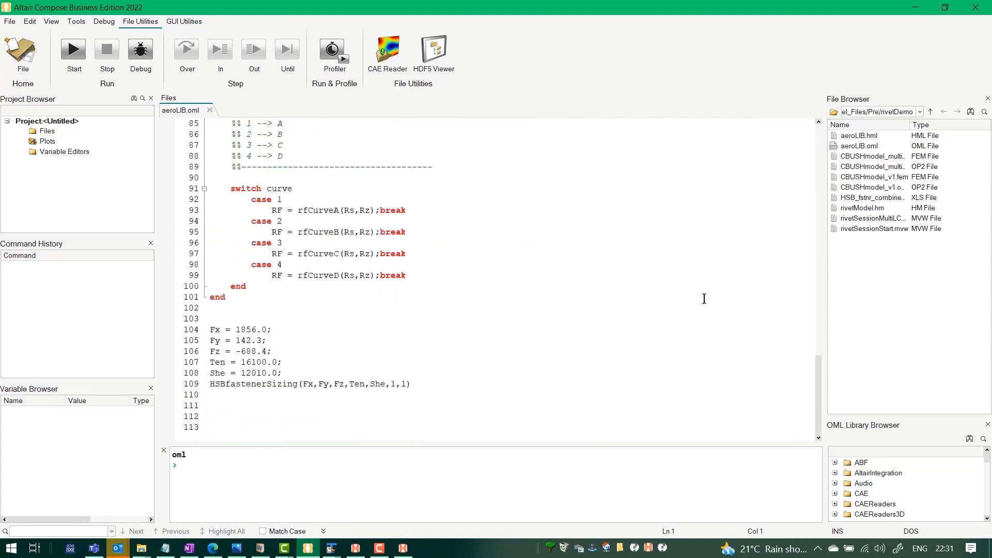
scroll(703, 299, "up", 6)
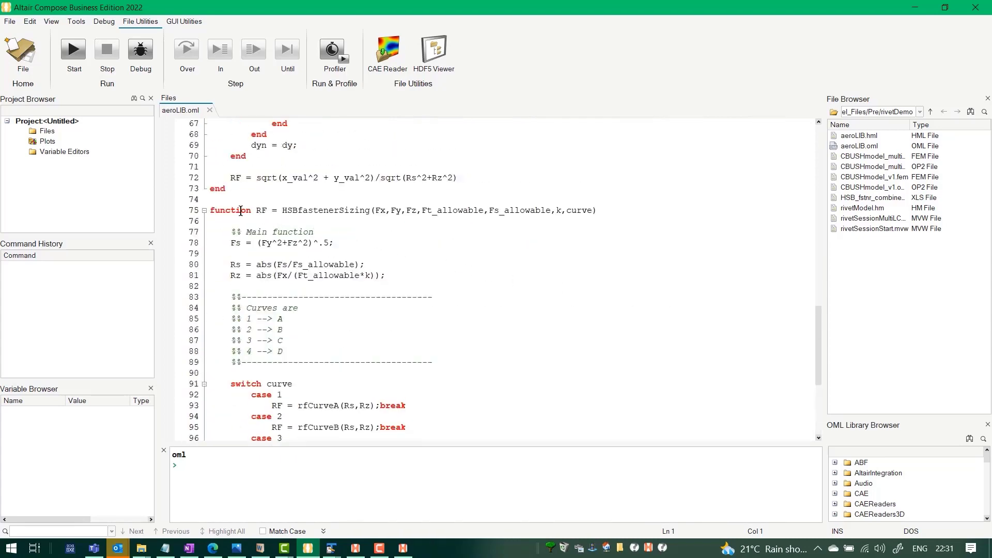
left_click(287, 214)
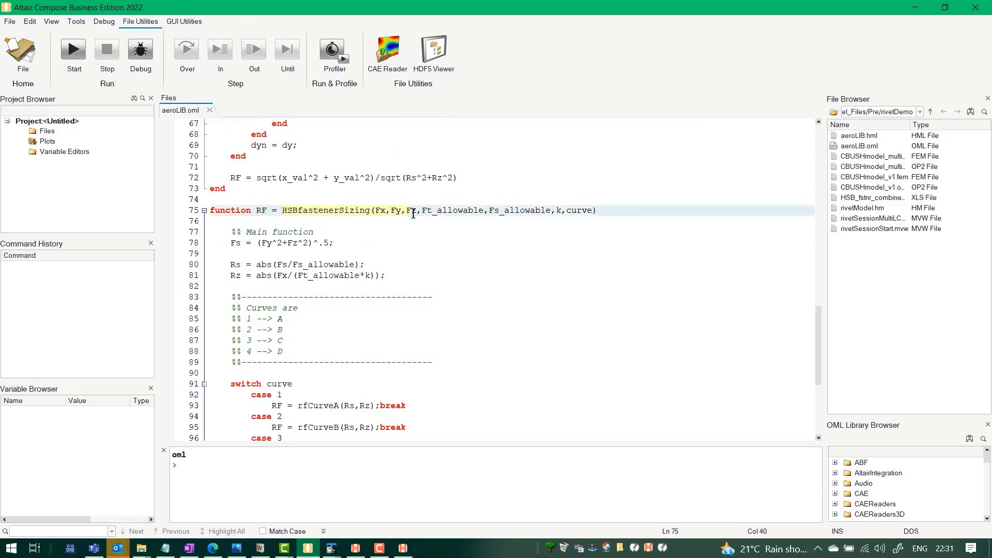
left_click(415, 263)
left_click_drag(373, 212, 462, 212)
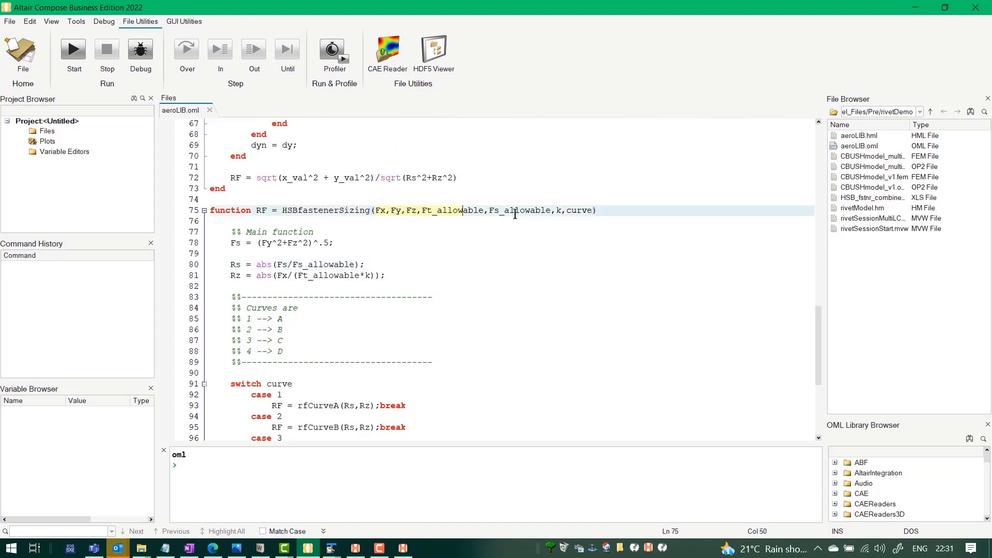
left_click_drag(575, 214, 592, 213)
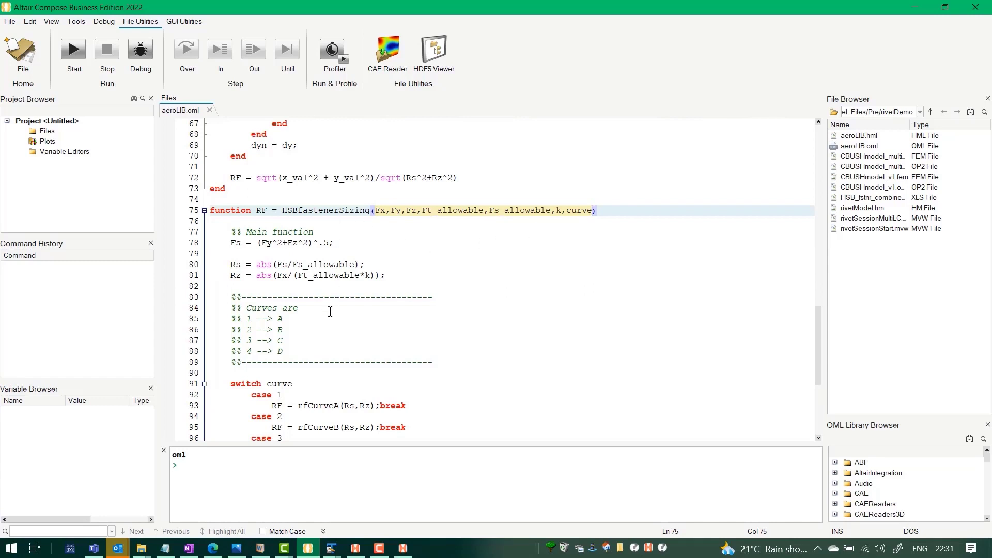
scroll(330, 310, "down", 1)
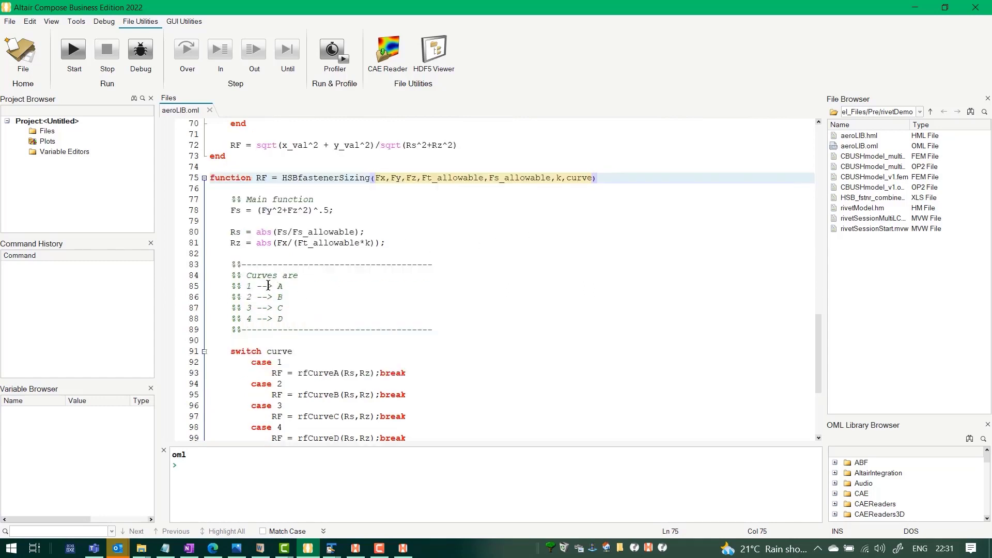
left_click(477, 243)
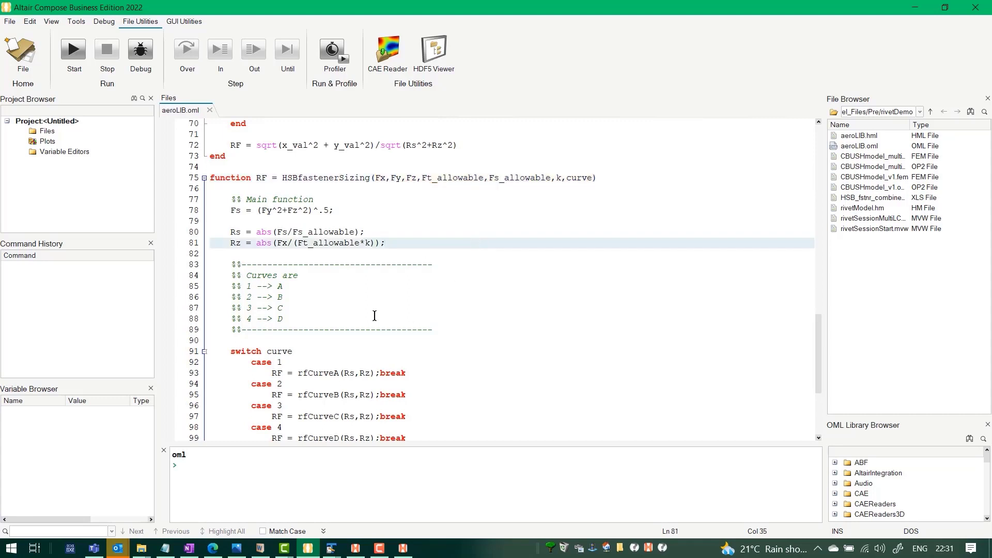
scroll(374, 316, "down", 3)
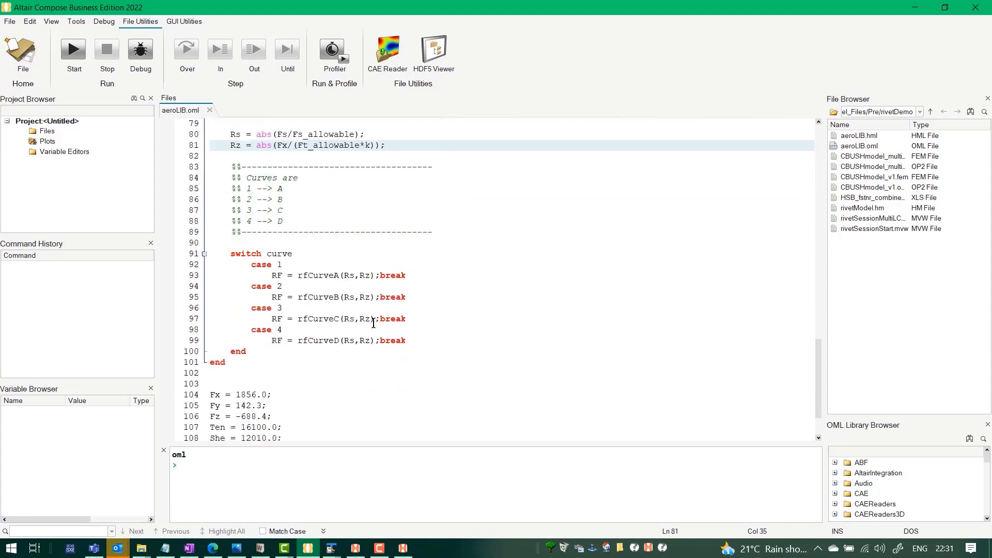
scroll(373, 323, "up", 4)
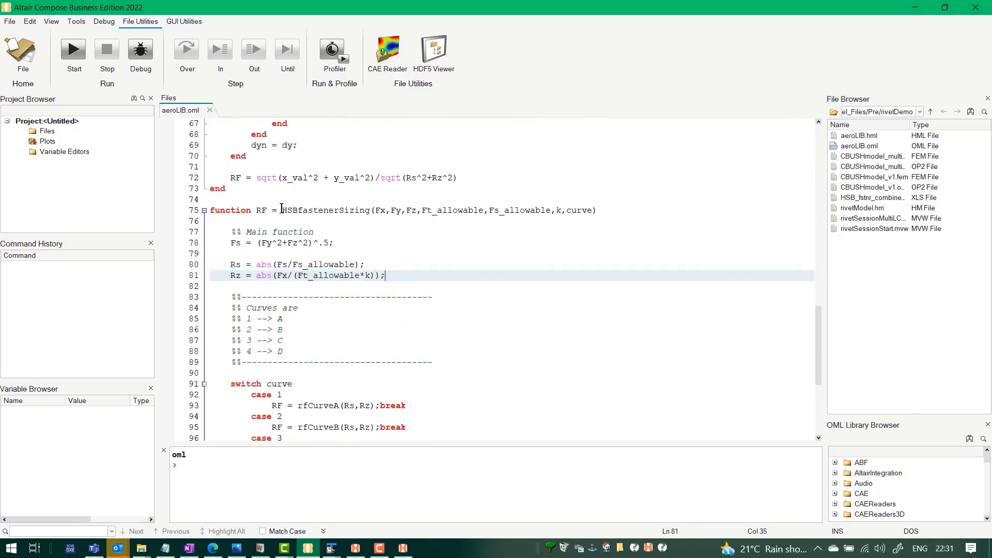
Step: Select the HSBfastenerSizing function name, open its registration to review the registered functions, and cancel without saving
left_click(281, 210)
left_click_drag(288, 210, 370, 211)
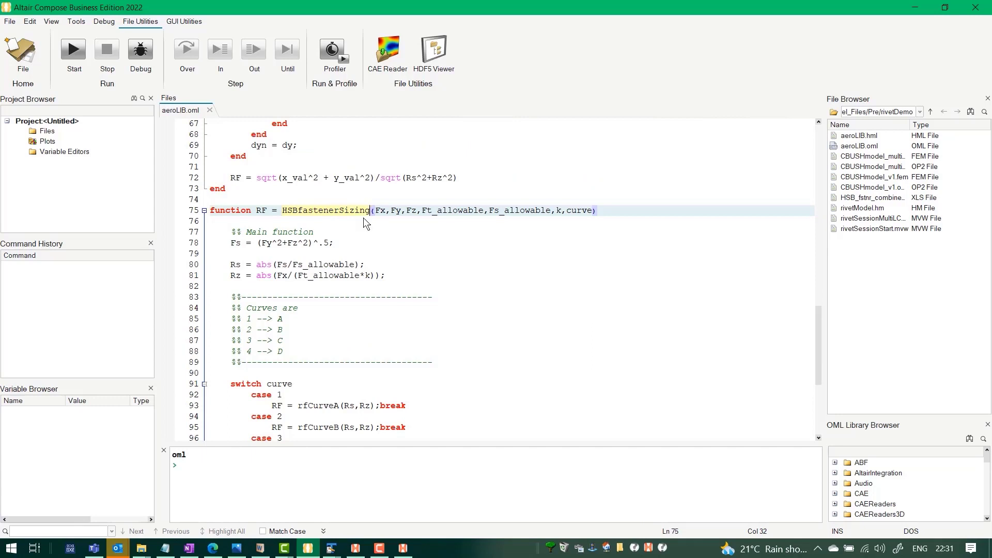
right_click(334, 209)
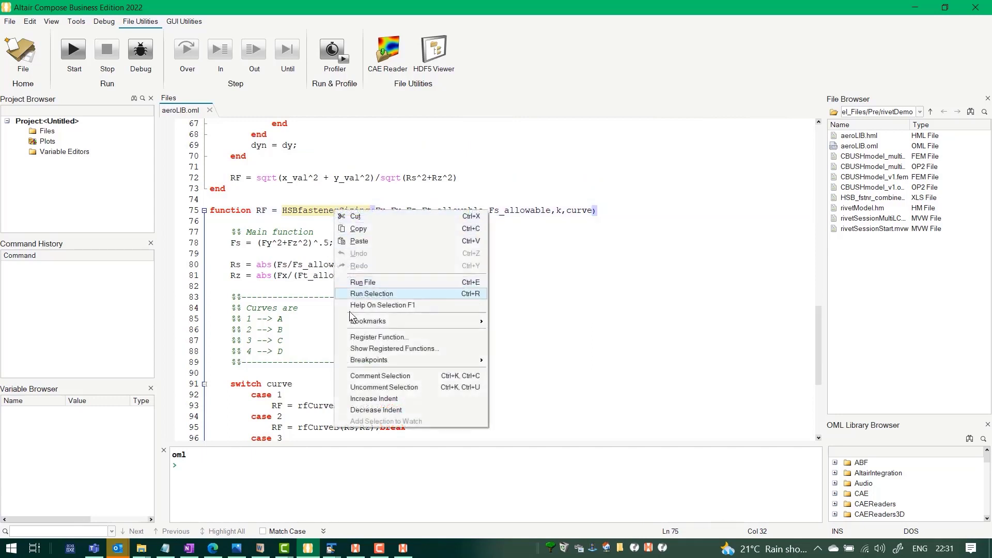
left_click(353, 338)
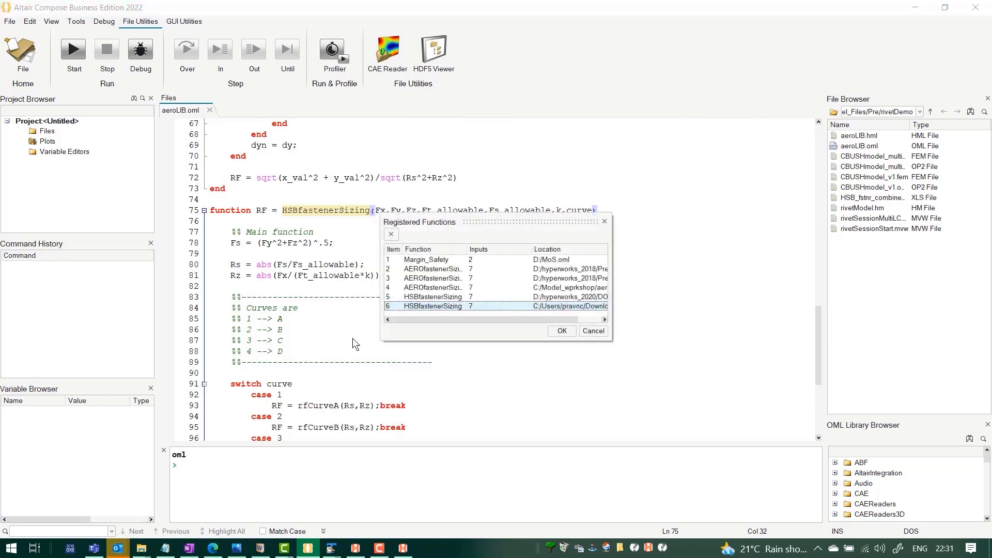
left_click(593, 332)
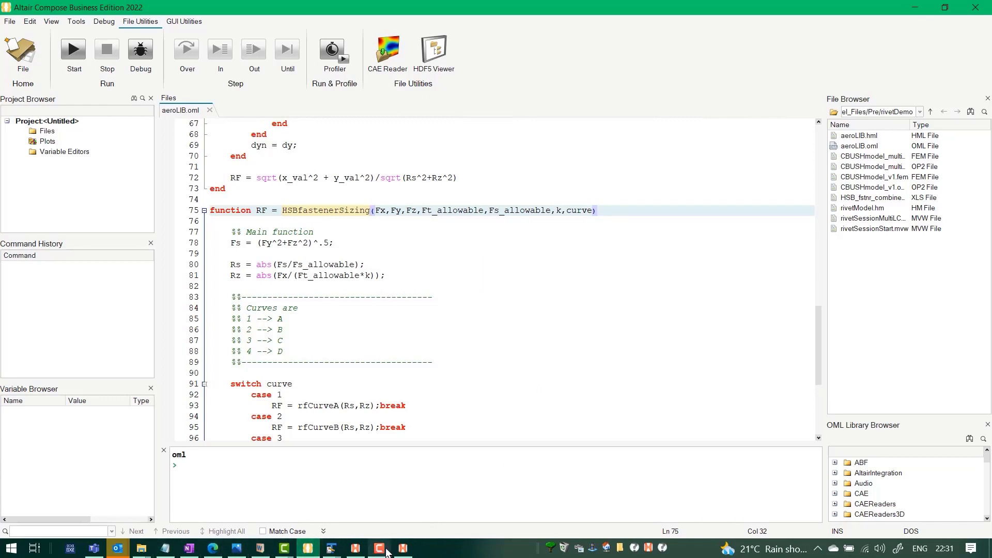
Step: Switch back to HyperWorks and start creating a user_data variable of type double in the Matrix Browser
left_click(403, 548)
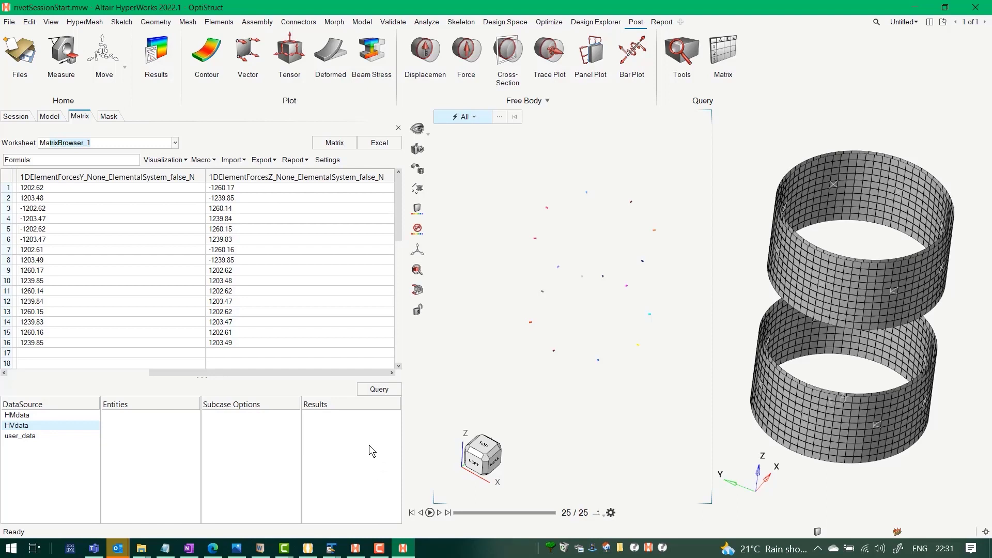
left_click_drag(312, 373, 339, 378)
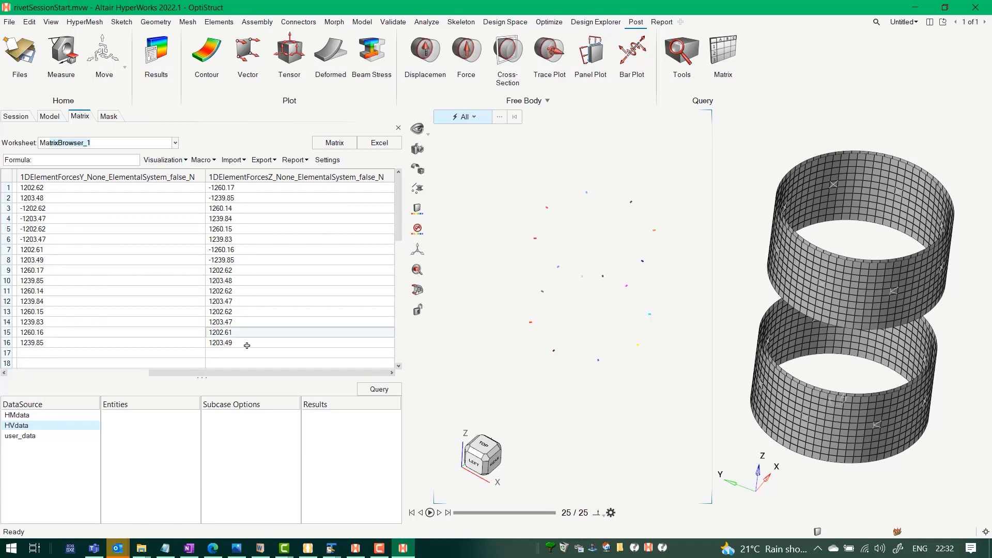
left_click(37, 436)
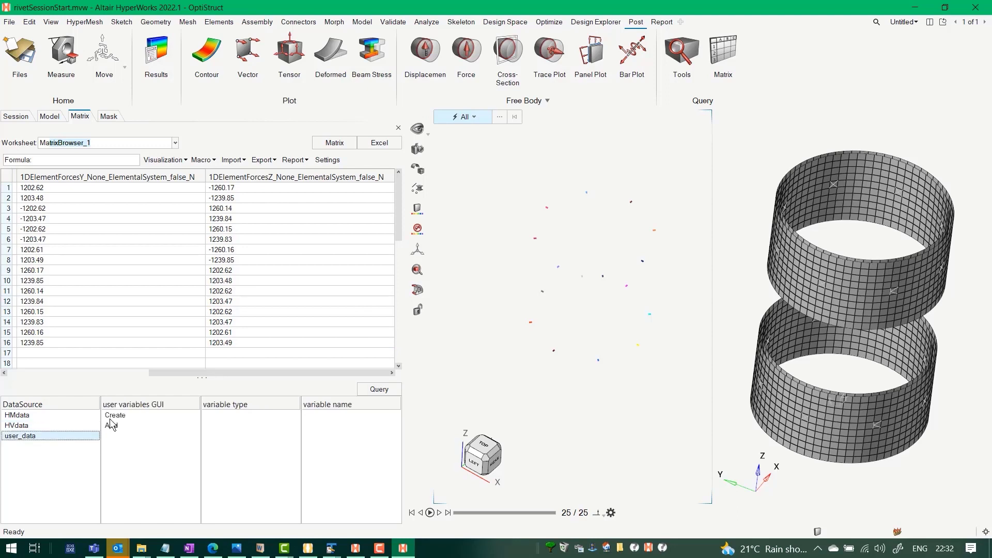
left_click(131, 416)
left_click(234, 425)
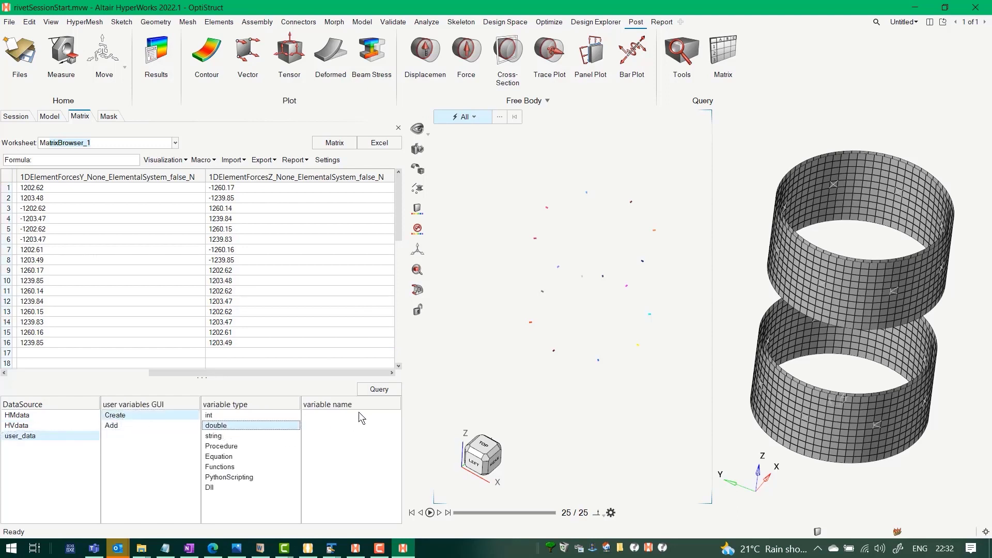
left_click(379, 393)
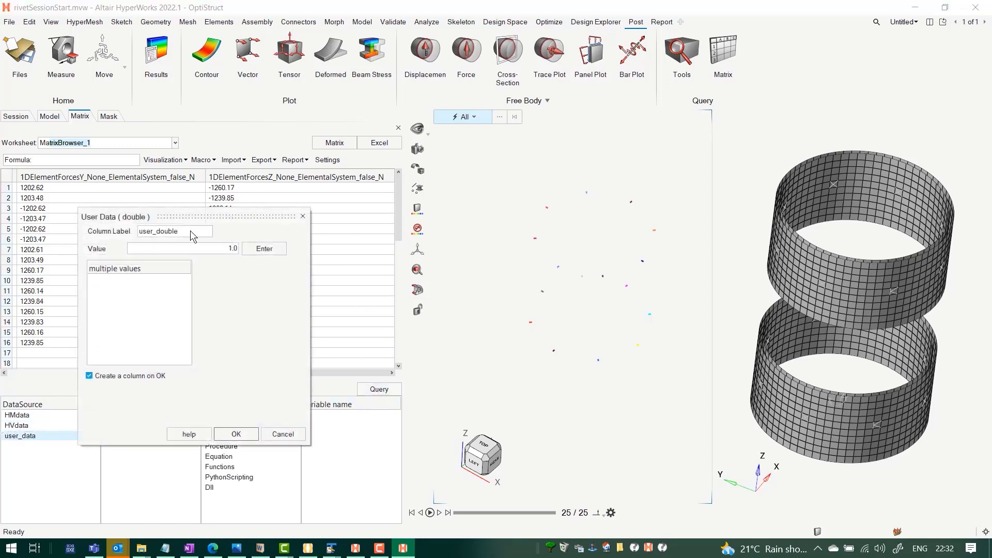
Step: Label the double column Ft_allowable, give it the value 16100, and add it to the matrix
left_click(190, 231)
type("Ft_allowable")
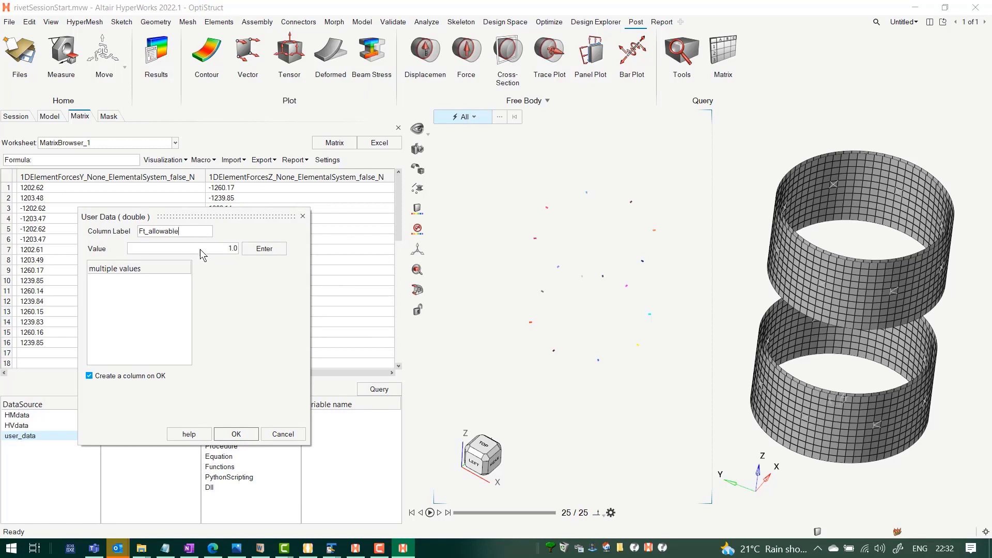
triple_click(203, 250)
type("16100")
left_click(251, 250)
left_click(236, 434)
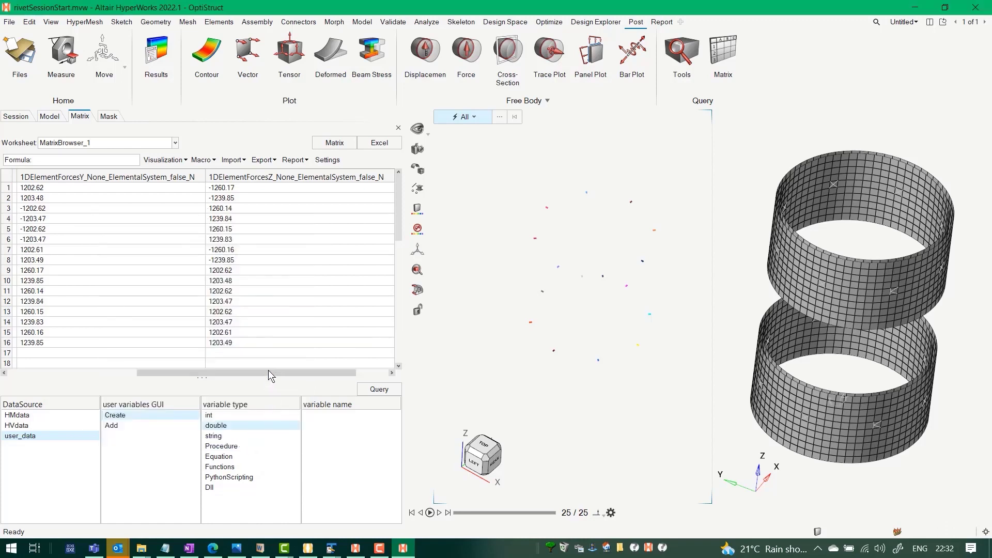
left_click_drag(268, 369, 330, 371)
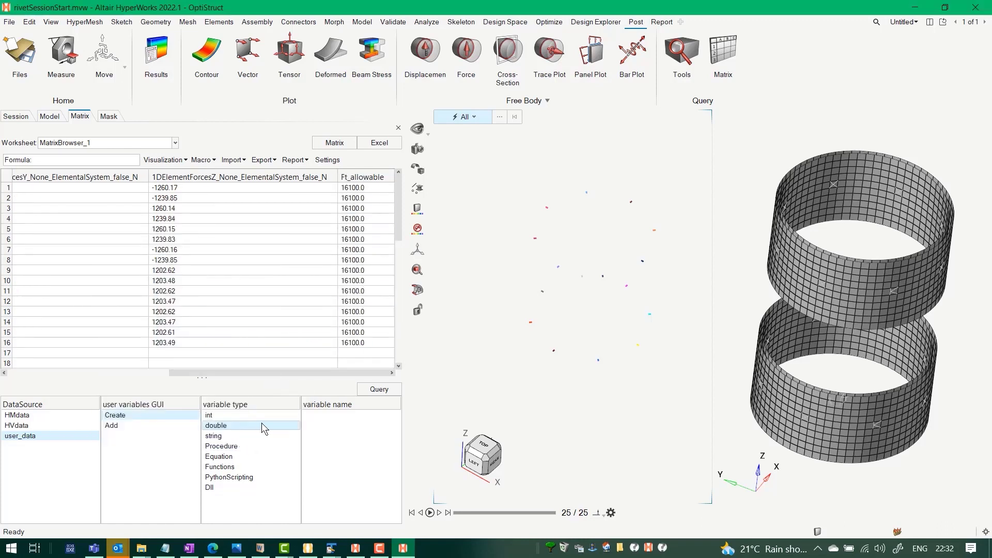
Step: Create another double user data column labelled Fs_allowable with the value 12100
left_click(380, 390)
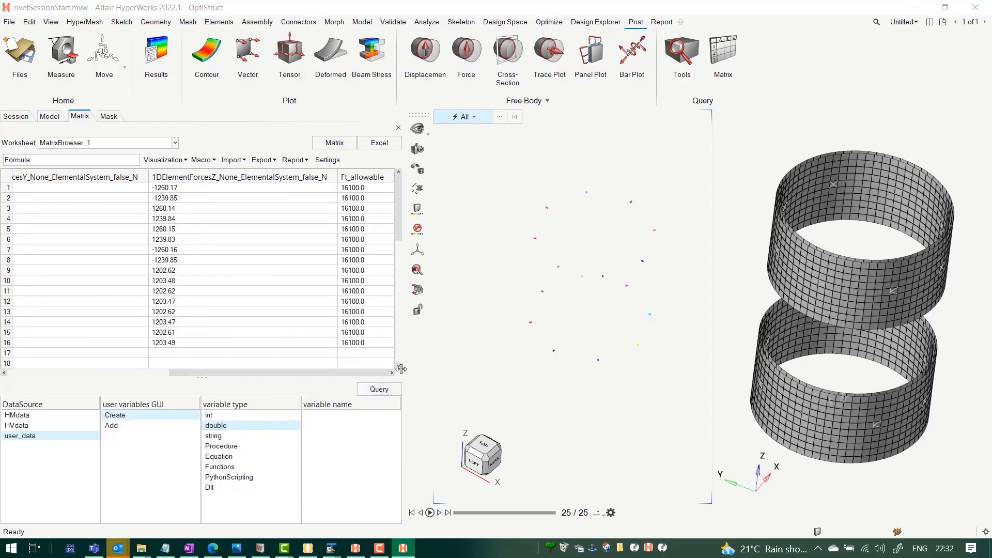
left_click_drag(199, 216, 478, 275)
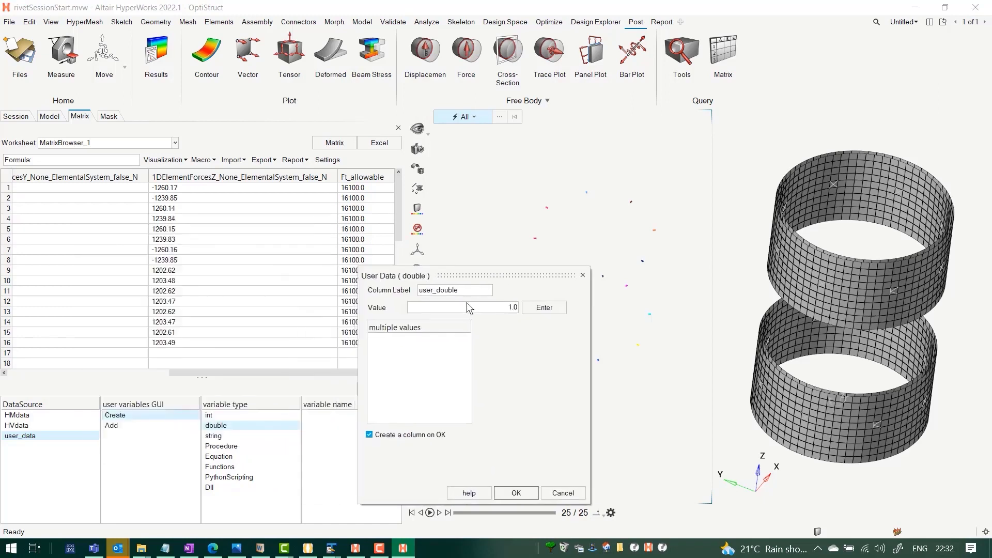
key("BackSpace")
key("BackSpace")
key("BackSpace")
key("BackSpace")
key("BackSpace")
key("BackSpace")
key("BackSpace")
key("BackSpace")
key("BackSpace")
key("BackSpace")
key("BackSpace")
type("-")
key("BackSpace")
type("Fs_allo")
left_click(544, 308)
left_click(516, 492)
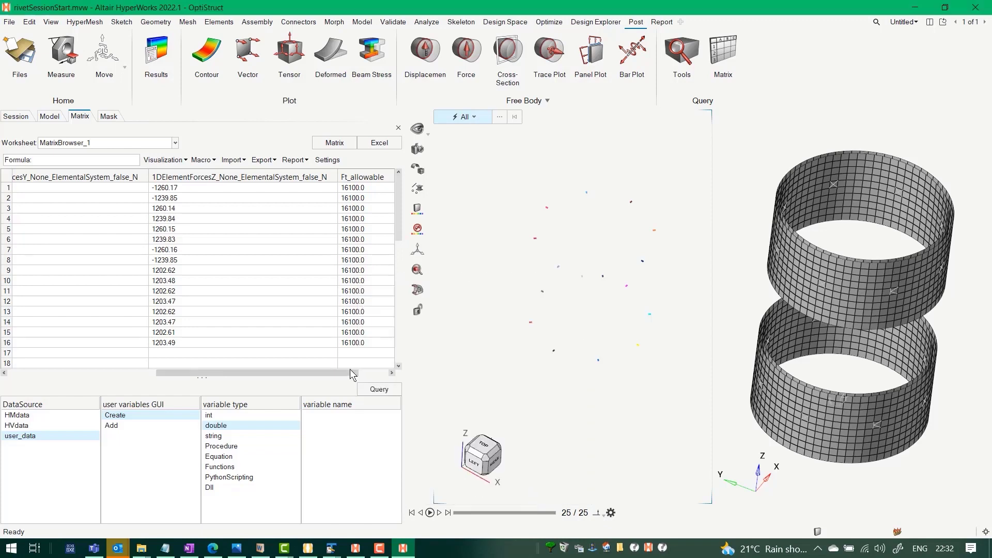
scroll(339, 372, "right", 1)
Step: Create an int user data column labelled K with the value 1
left_click(223, 415)
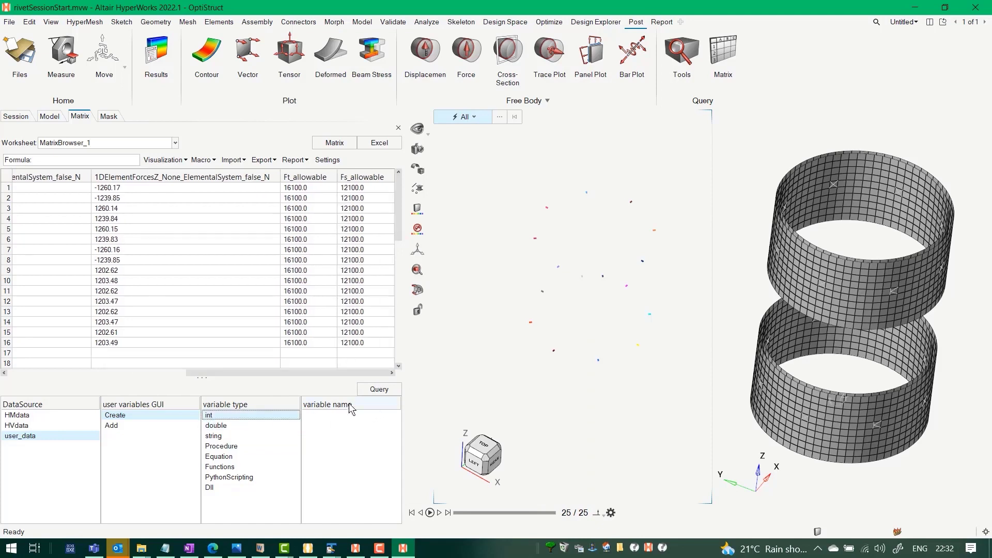
left_click(369, 391)
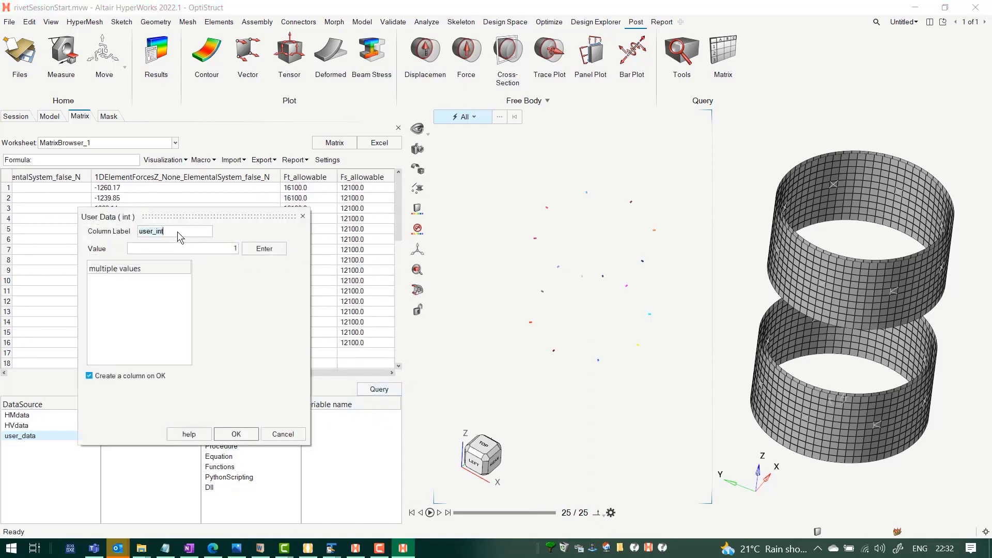
type("K")
left_click(238, 435)
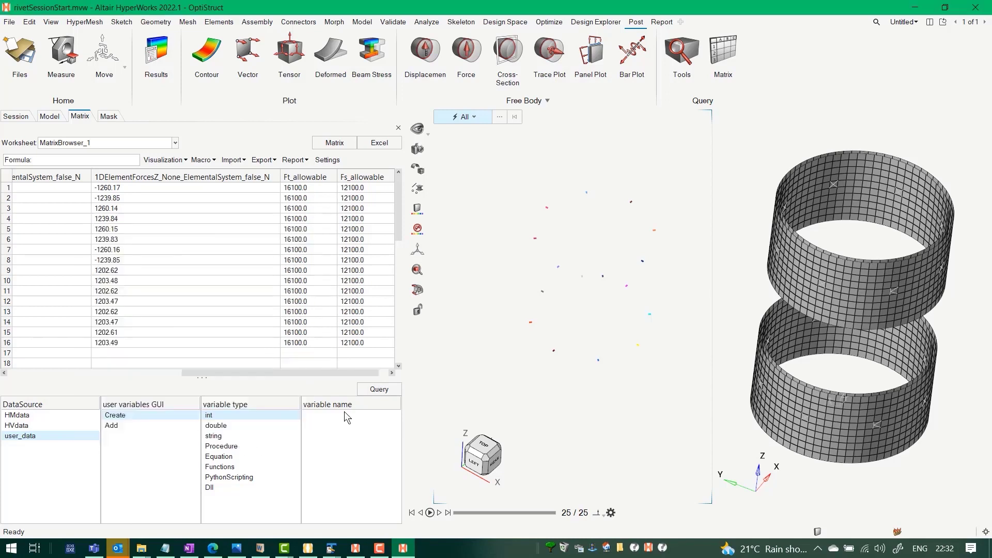
Step: Create a second int user data column labelled Curve with the value 1
key("Return")
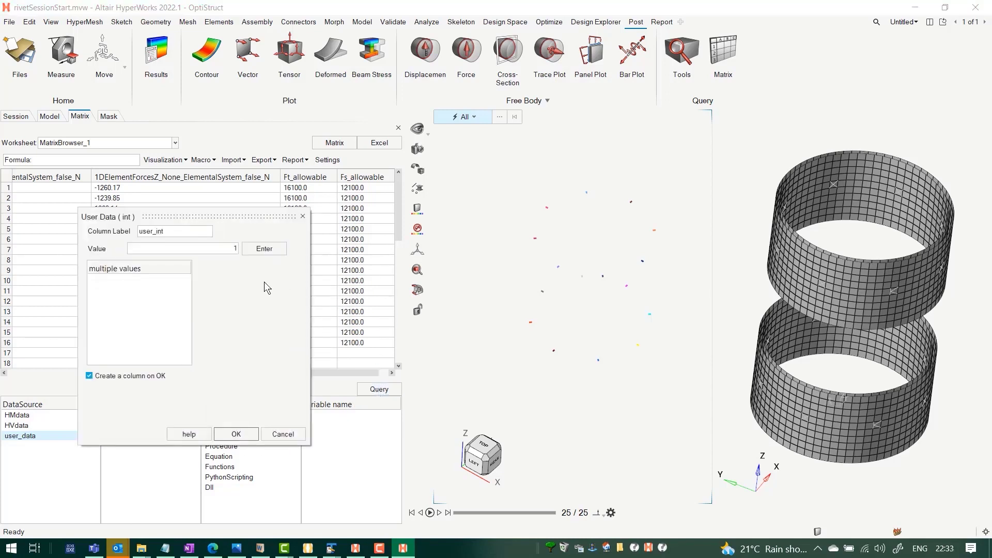
double_click(191, 233)
type("V=")
key("BackSpace")
key("BackSpace")
type("Curve")
left_click(261, 249)
left_click(244, 436)
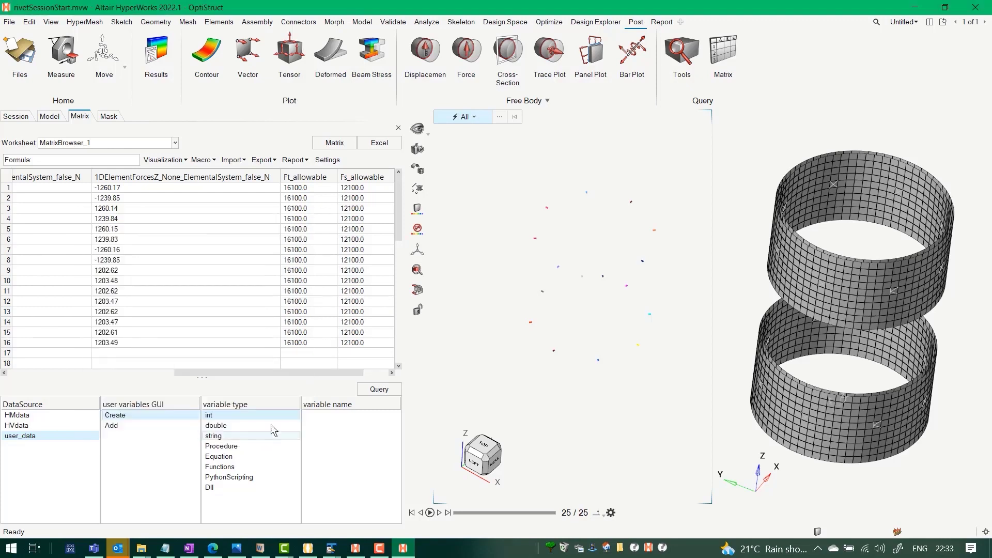
left_click_drag(299, 373, 324, 373)
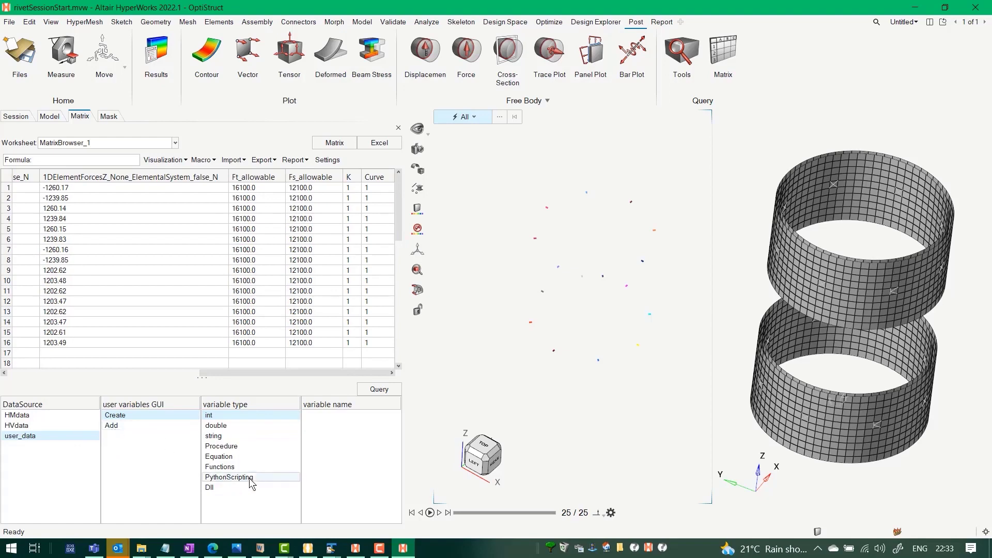
Step: Start a user data column of type Functions in the matrix and choose the HSBfastenerSizing function for it
left_click(273, 466)
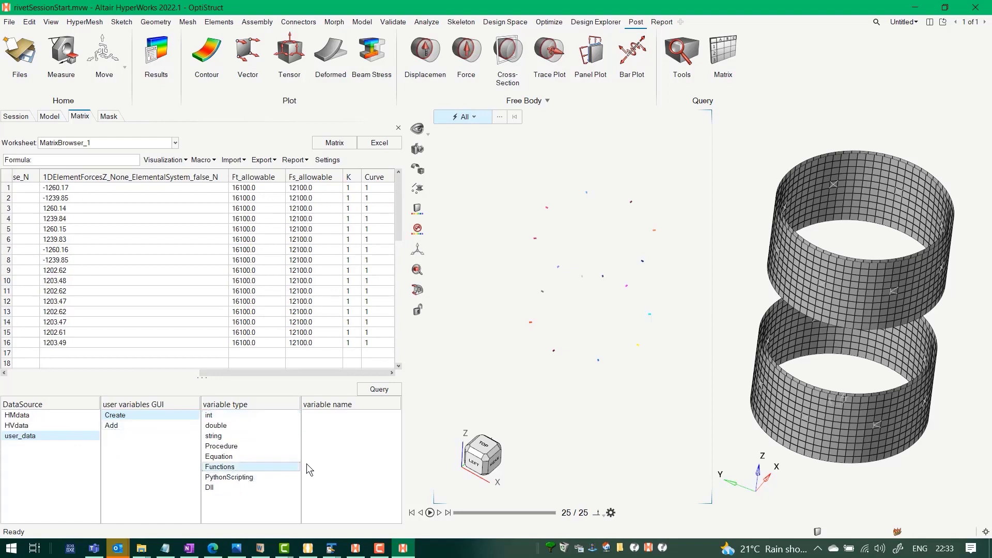
left_click(384, 391)
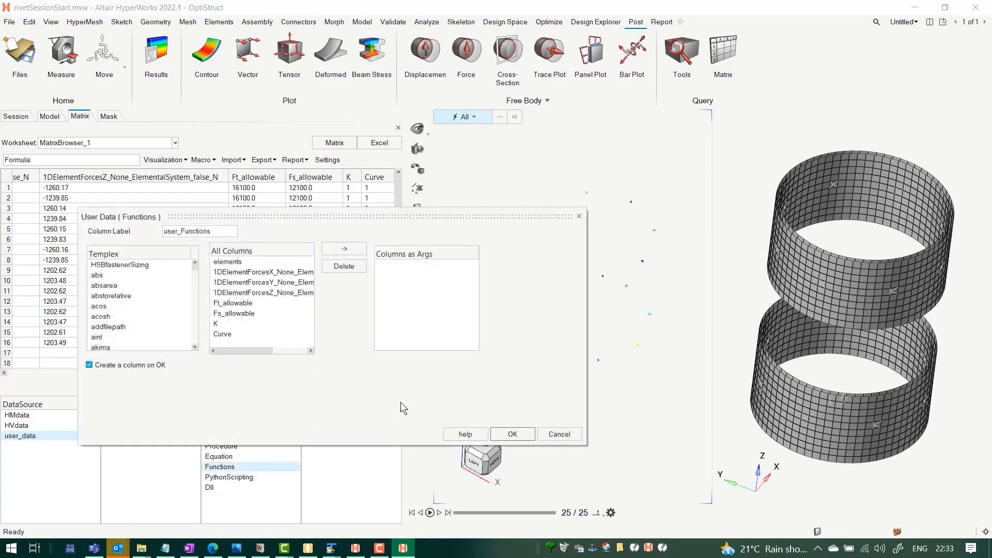
left_click_drag(301, 219, 412, 180)
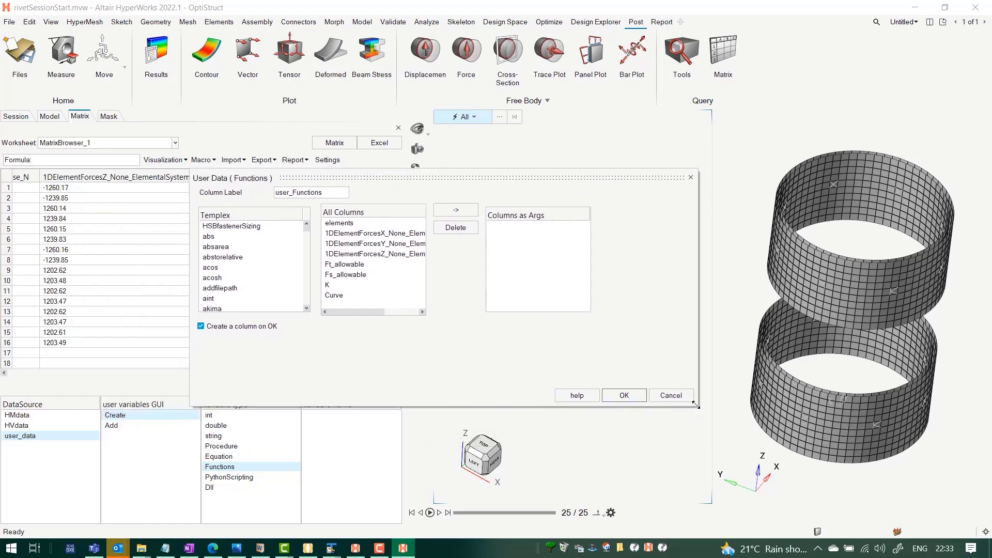
left_click_drag(696, 407, 680, 480)
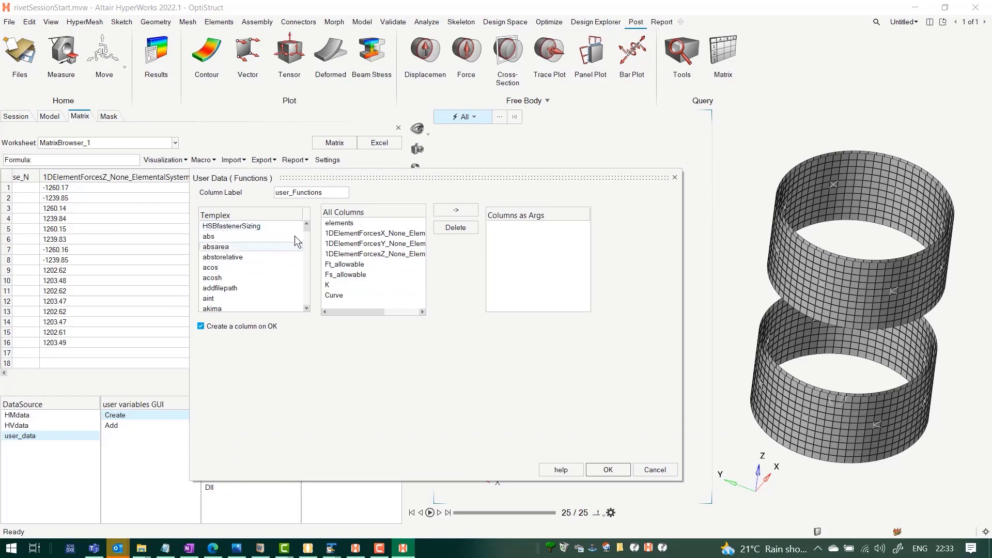
scroll(305, 231, "down", 10)
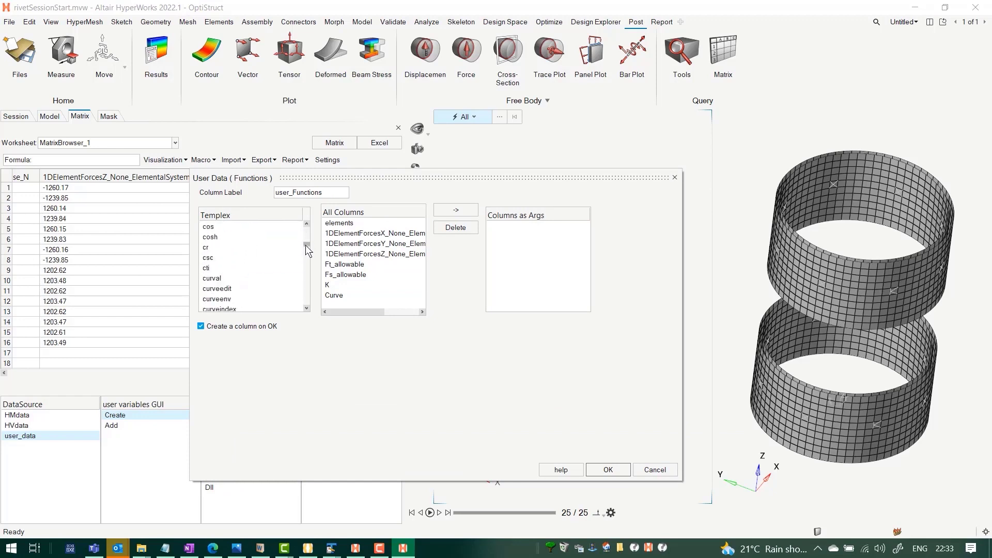
scroll(305, 231, "up", 10)
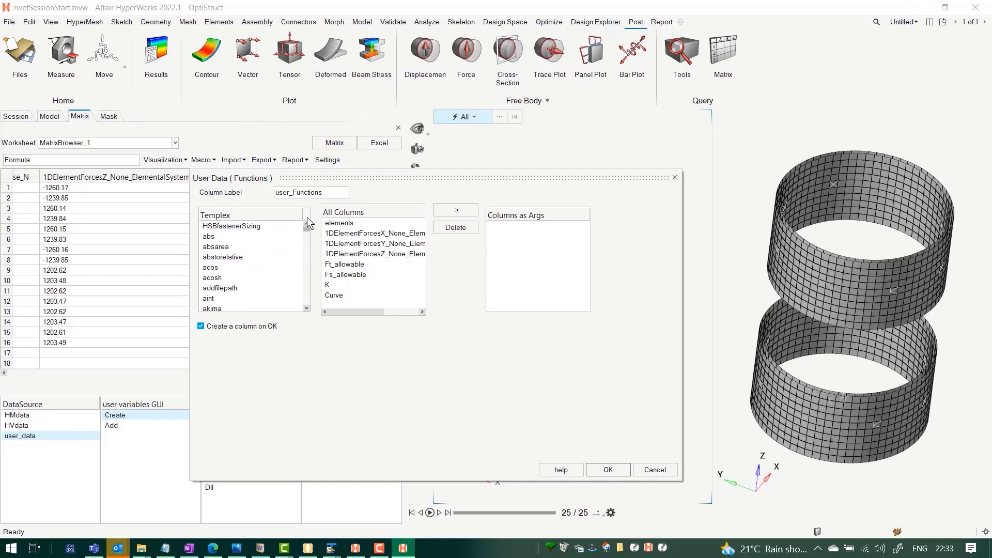
left_click(233, 229)
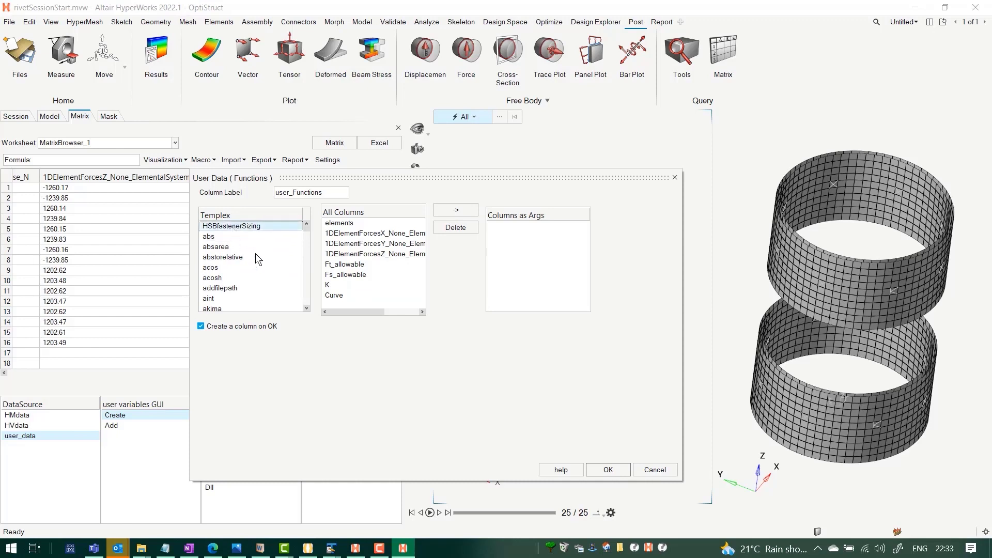
Step: Pass the X, Y and Z element forces, Ft_allowable, Fs_allowable, K and Curve as arguments and create the function column
left_click_drag(337, 238, 339, 295)
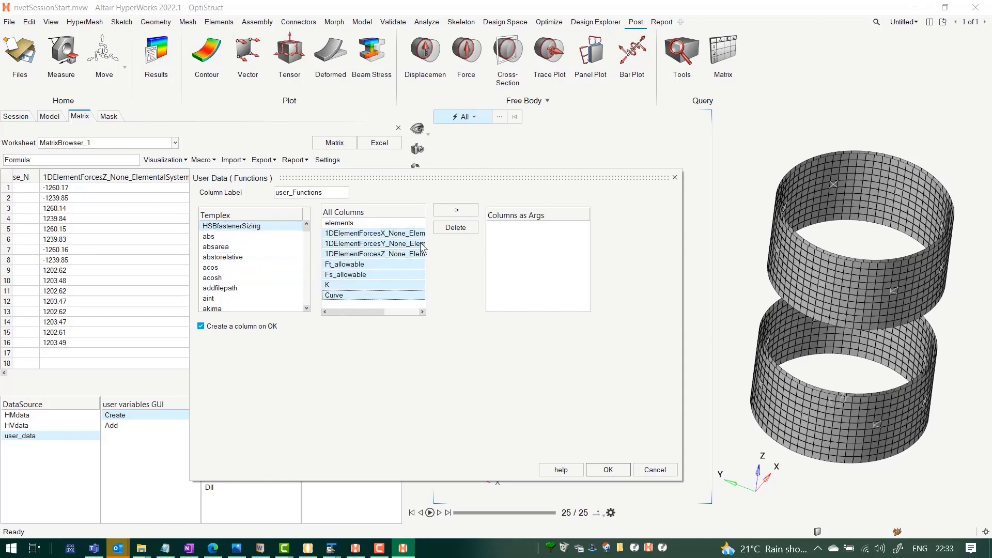
left_click(450, 212)
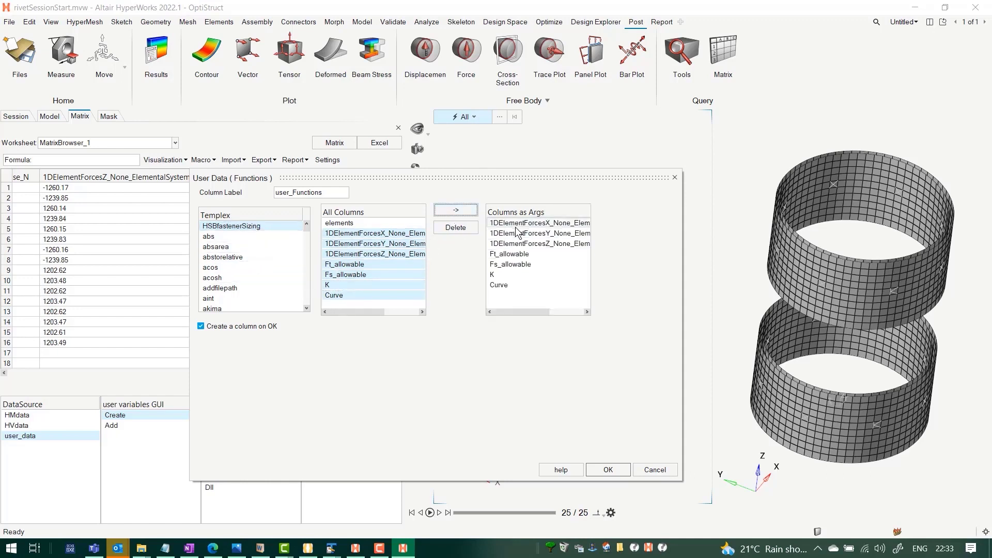
left_click_drag(516, 227, 510, 284)
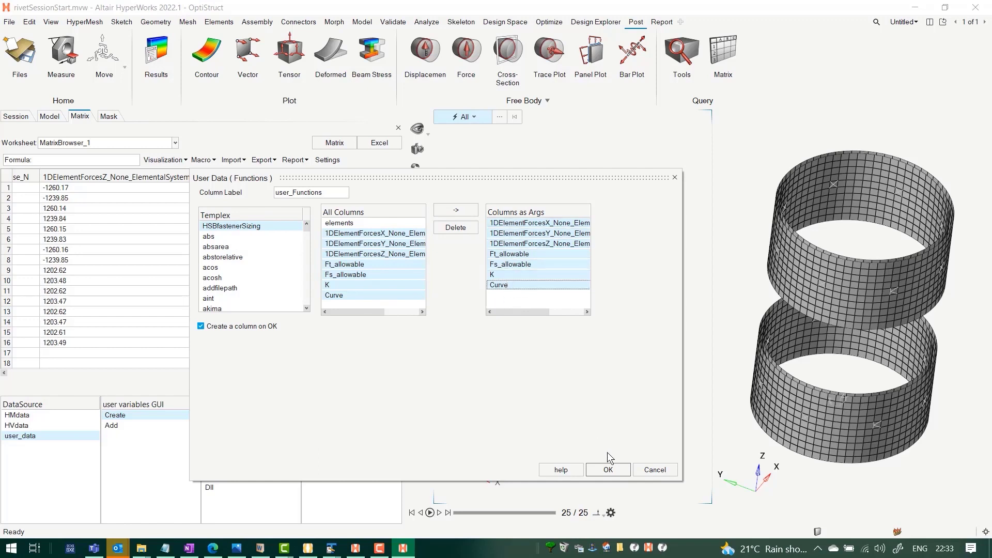
left_click(607, 469)
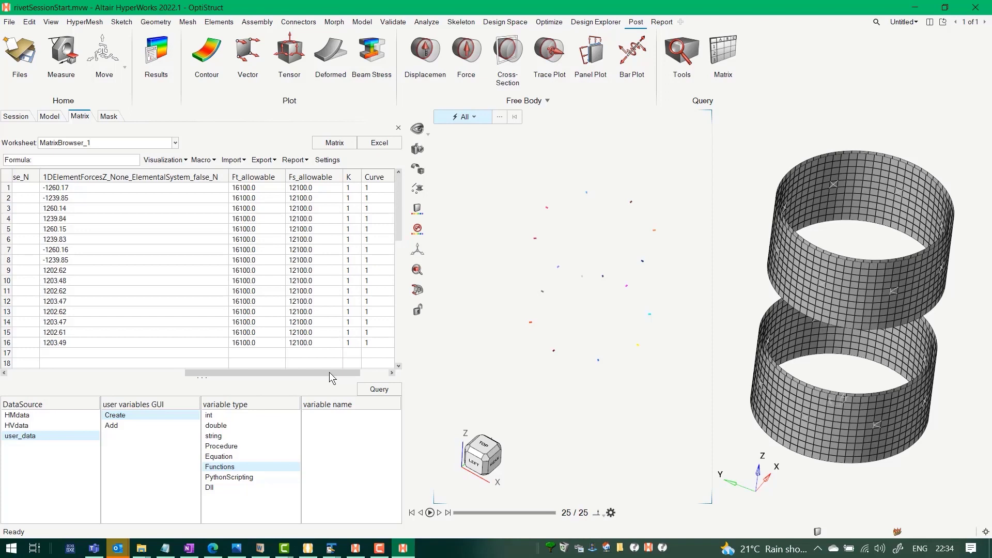
left_click_drag(330, 372, 375, 380)
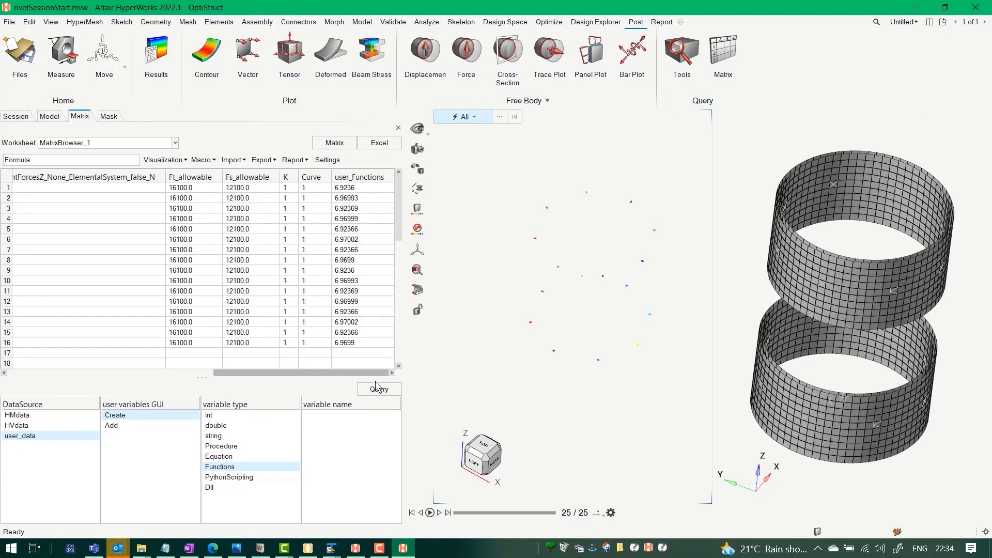
Step: Save the current matrix workflow as a macro named RF_calculation
left_click(201, 160)
left_click(211, 172)
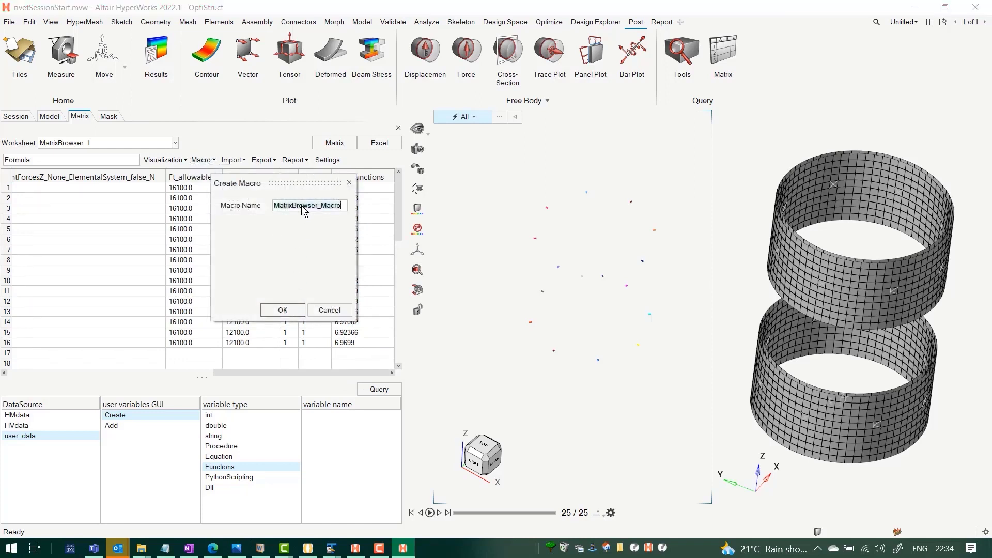
type("RF_calculation")
left_click(288, 312)
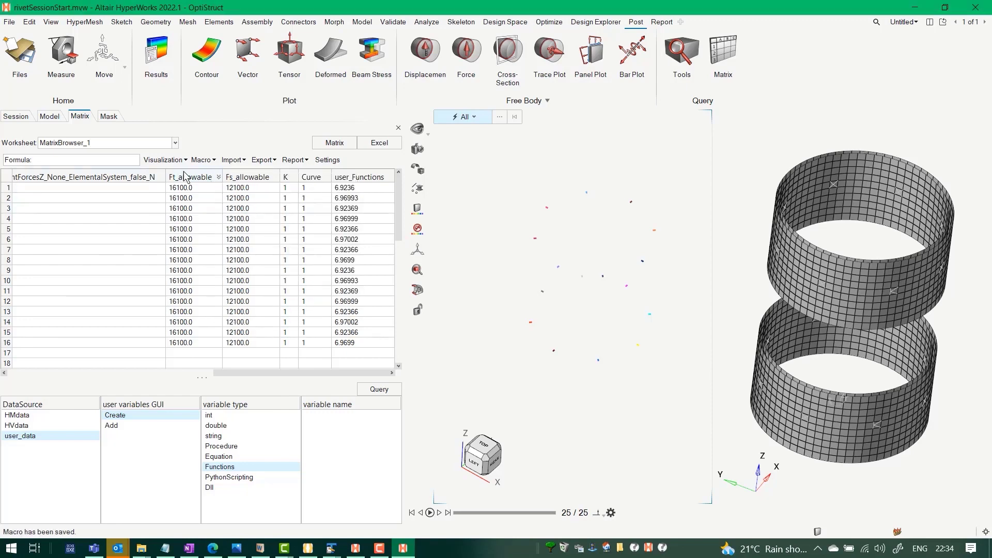
left_click(10, 22)
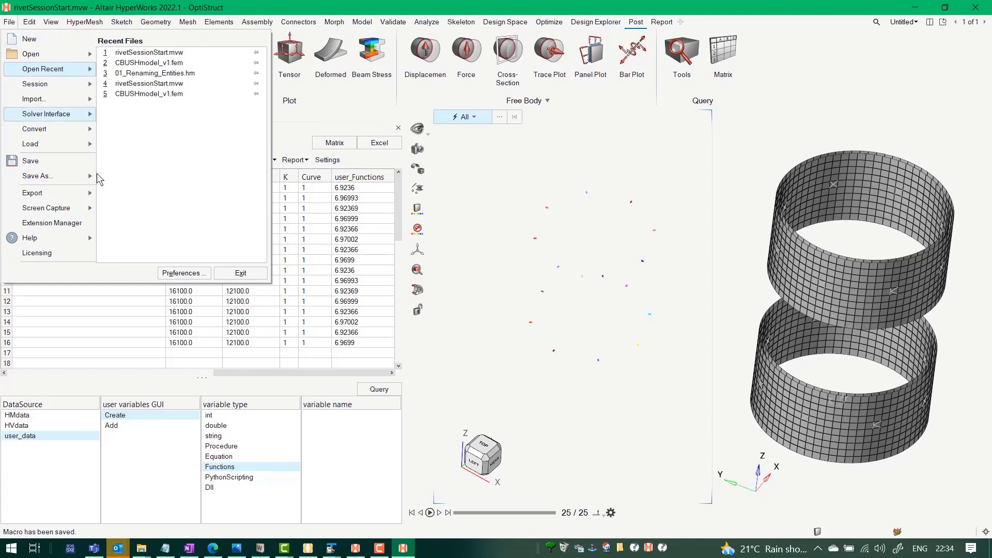
left_click(72, 39)
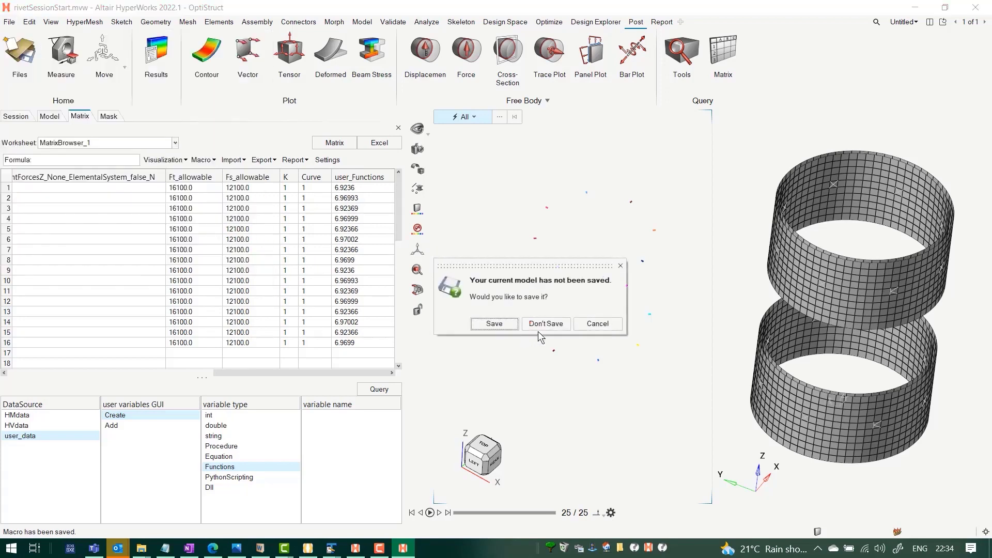
left_click(597, 329)
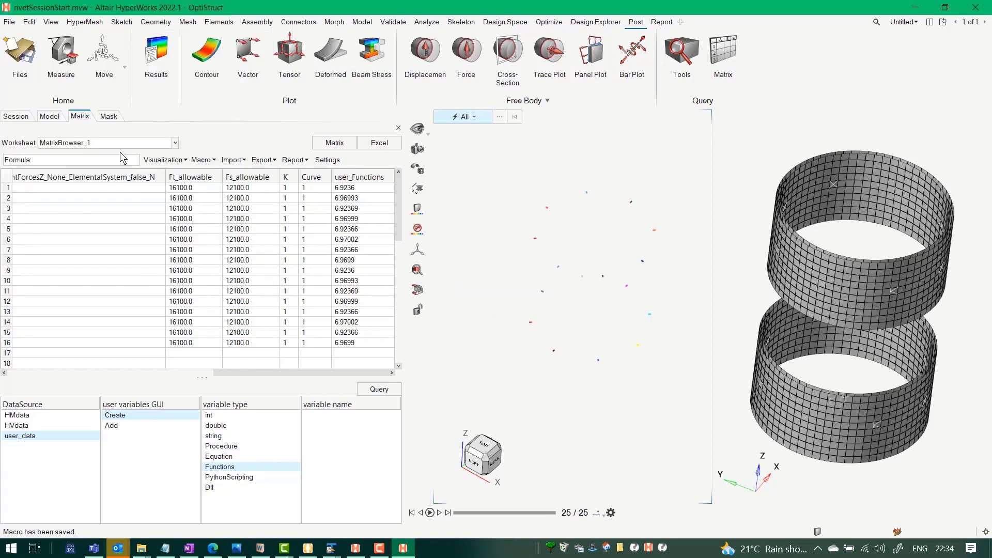
left_click(175, 143)
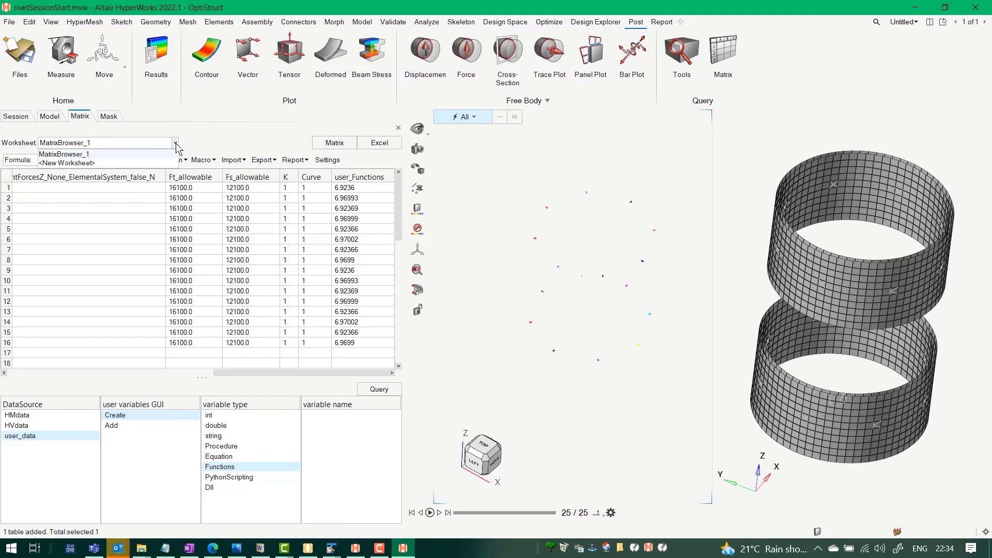
left_click(86, 154)
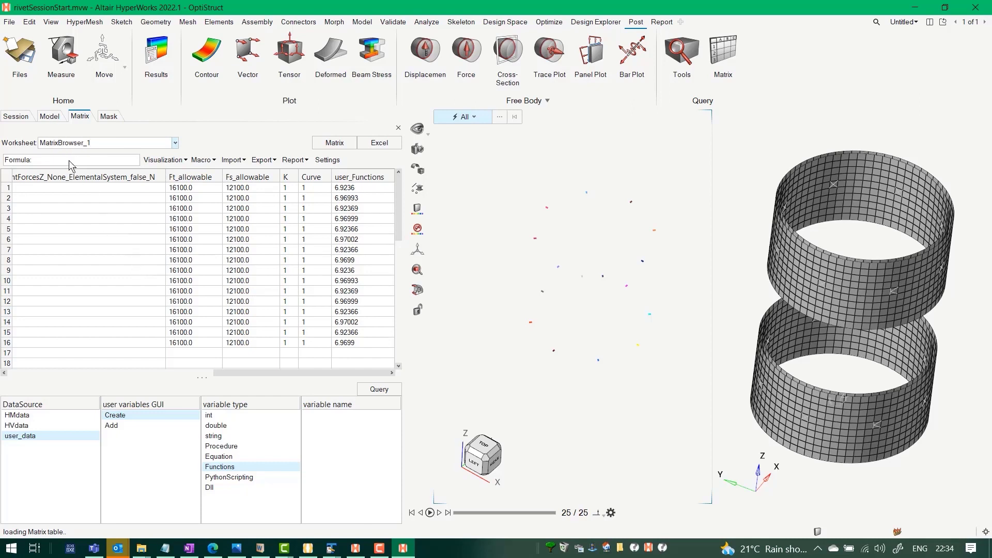
Step: Delete the ungrouped table from the model to empty the MatrixBrowser_1 worksheet, and return to the matrix
left_click(49, 117)
left_click(5, 298)
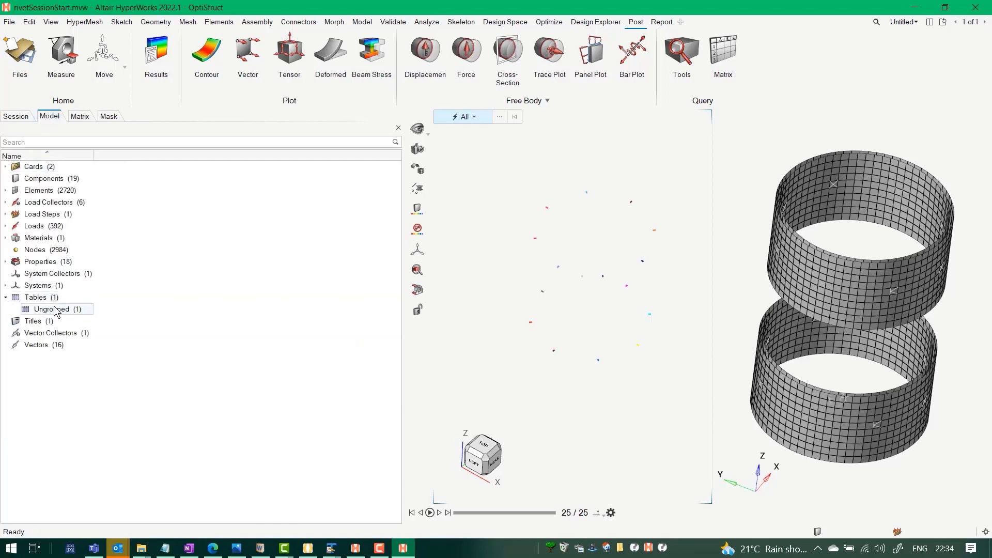
right_click(62, 309)
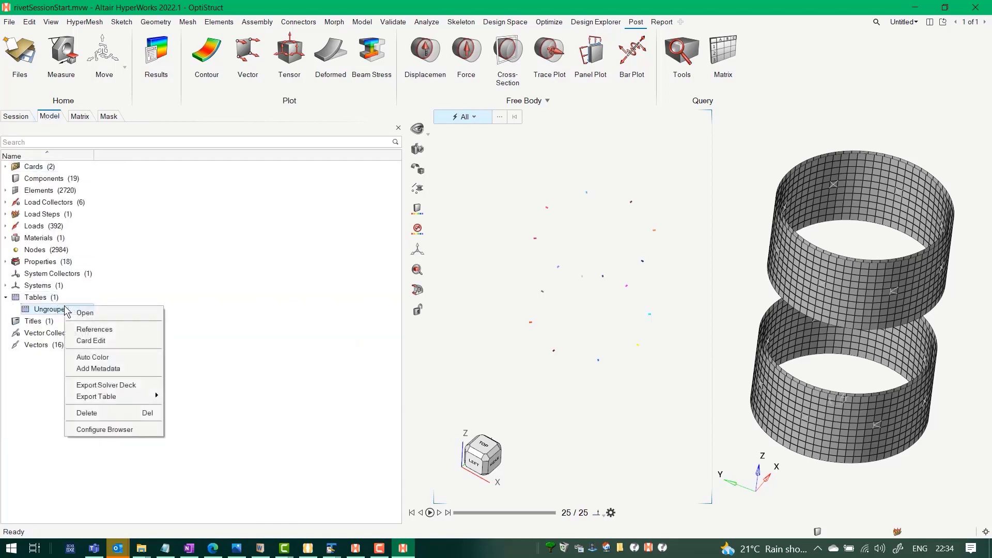
left_click(93, 413)
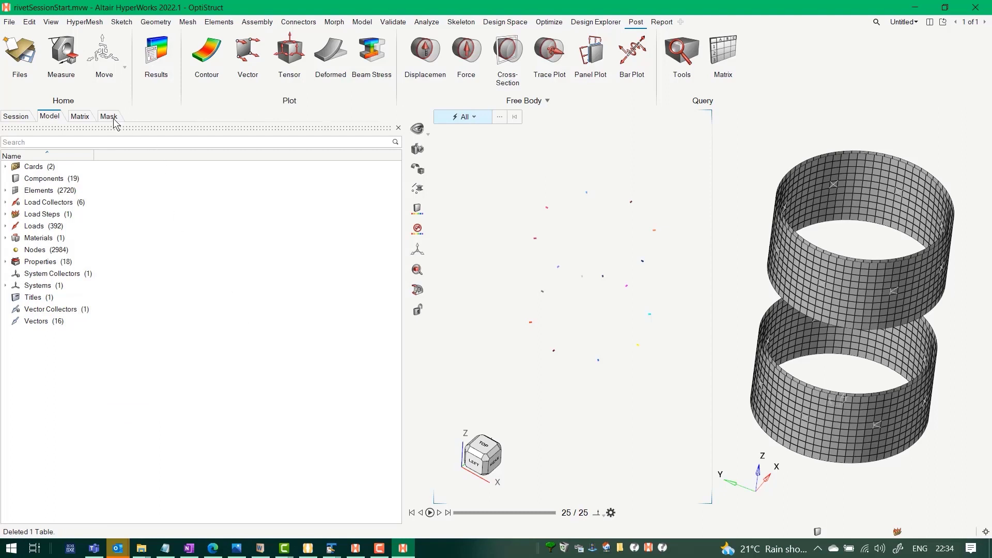
left_click(80, 117)
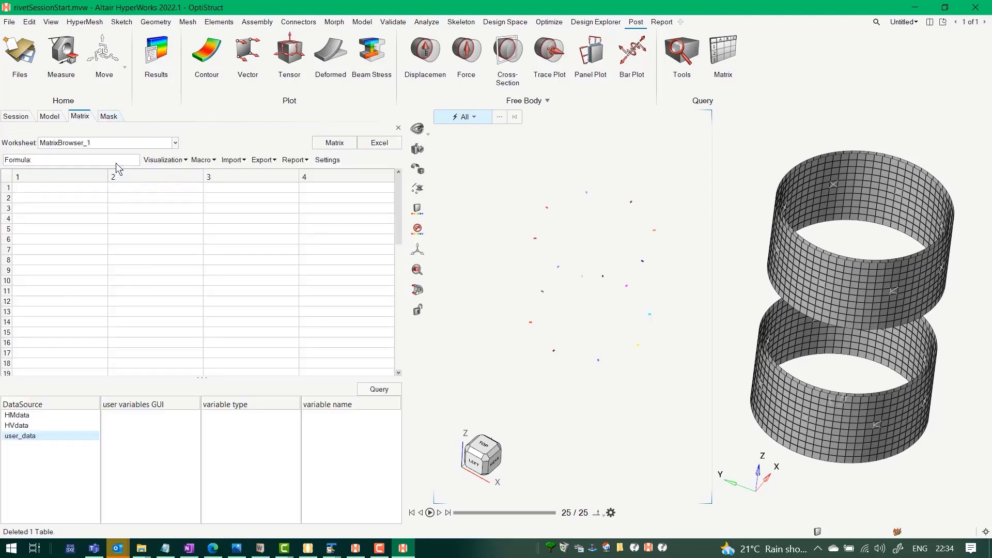
Step: Launch the saved RF_calsulation macro from the empty MatrixBrowser_1 worksheet
left_click(211, 160)
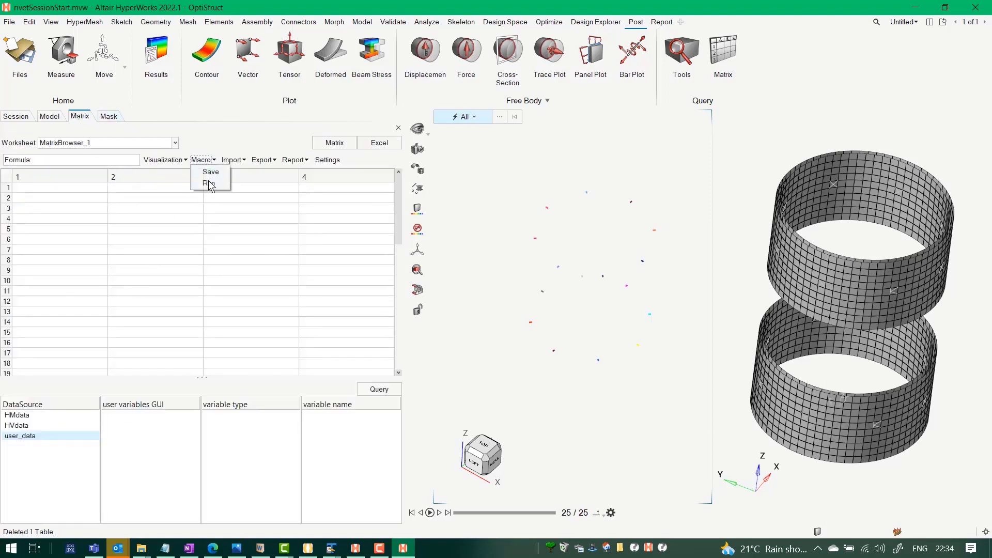
left_click(208, 185)
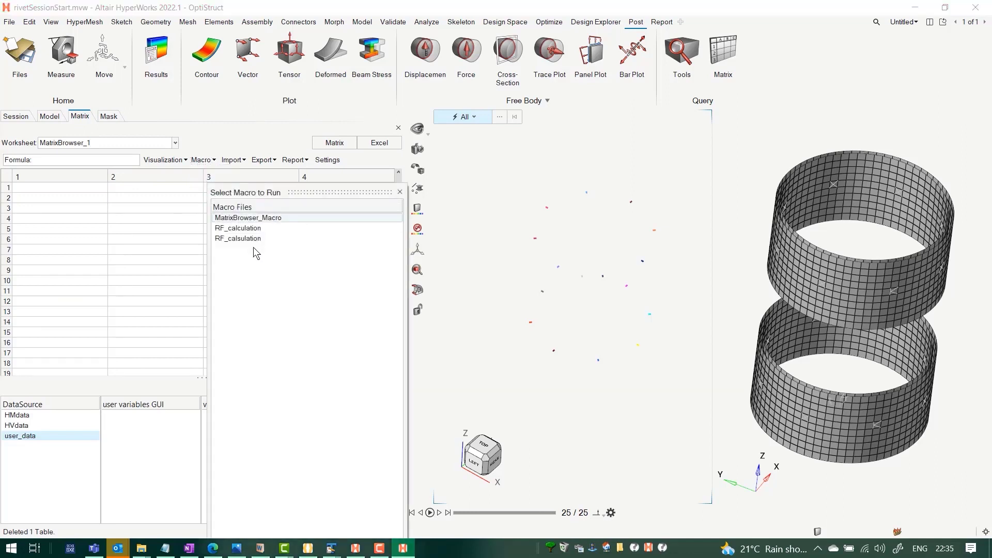
left_click(250, 238)
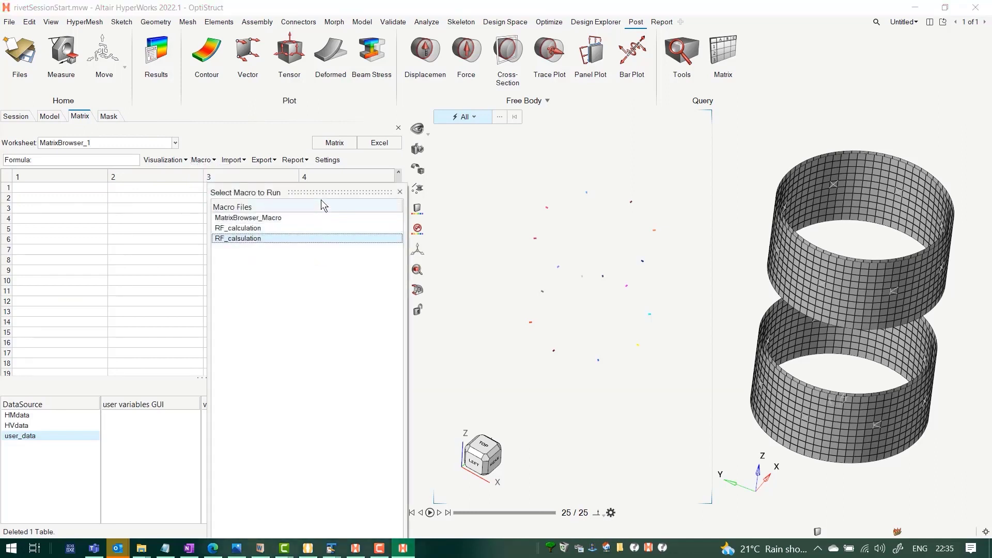
left_click_drag(321, 195, 233, 93)
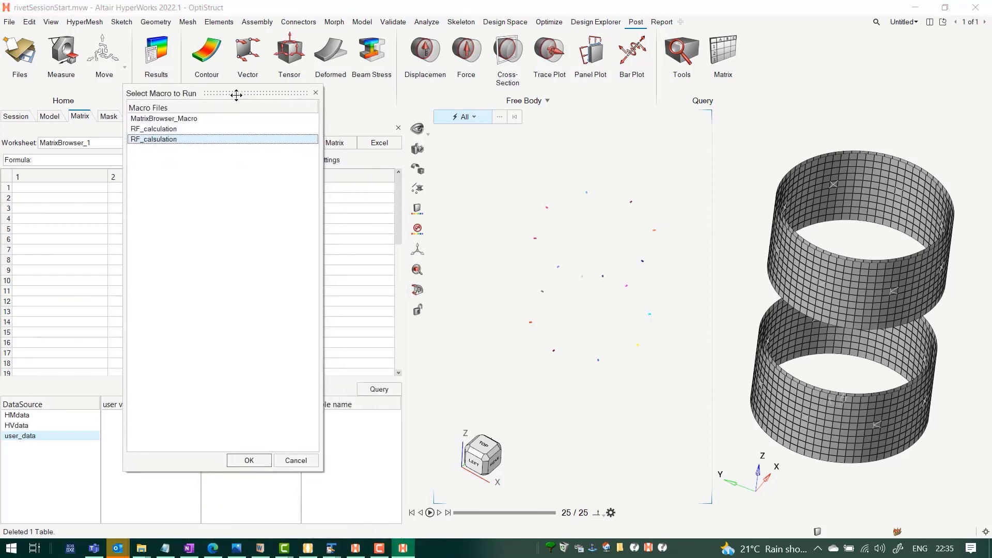
left_click(248, 459)
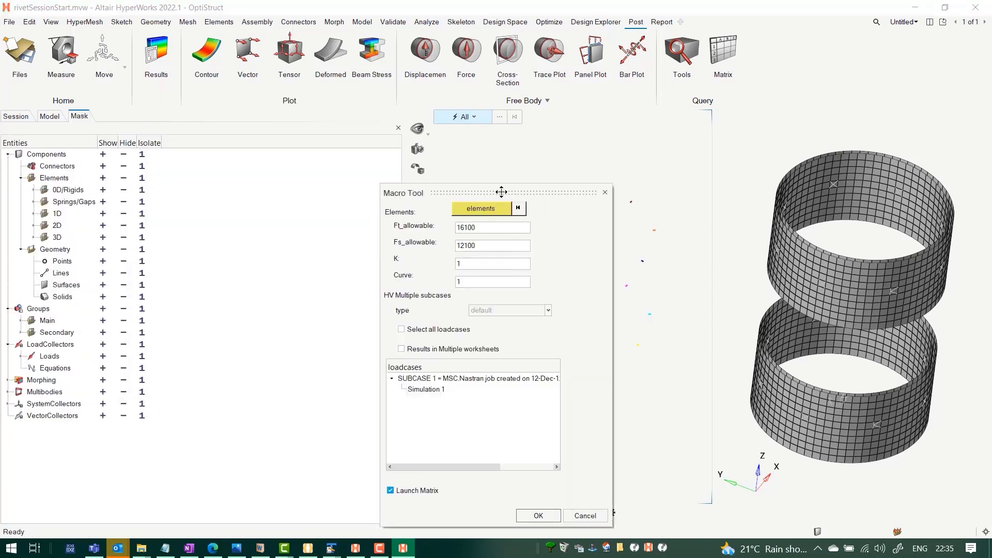
left_click_drag(501, 192, 288, 71)
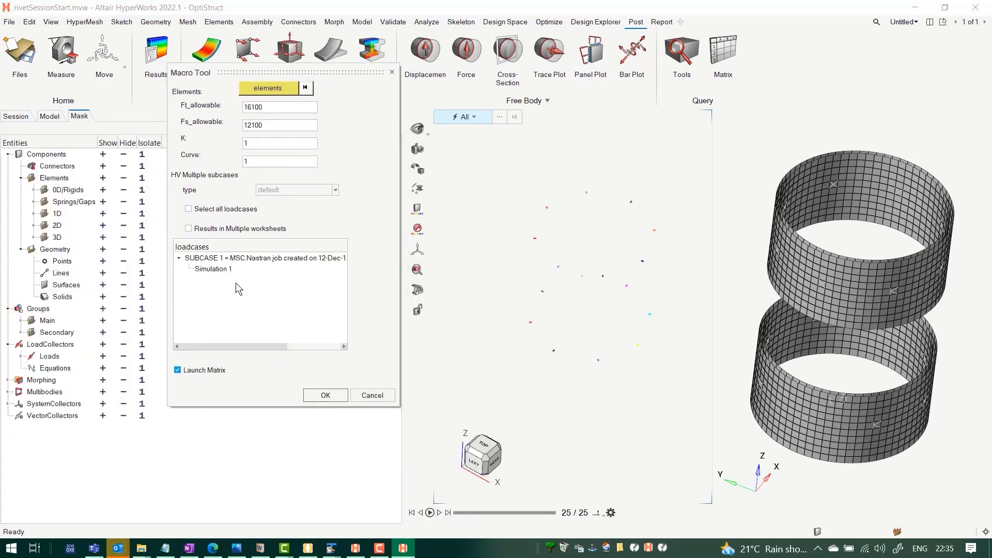
Step: Select all displayed fastener elements and all loadcases as macro inputs, and execute the macro to rebuild the matrix
left_click(269, 91)
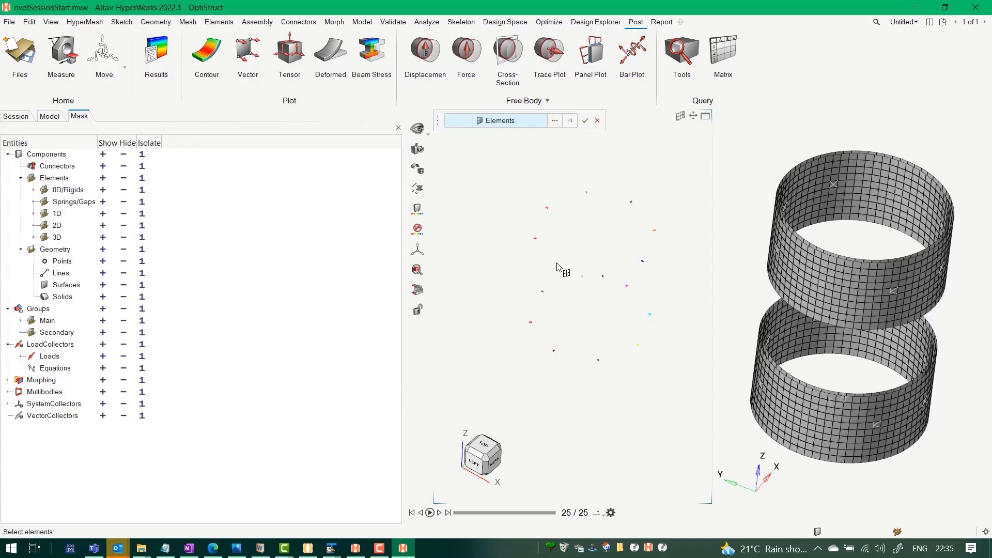
left_click_drag(496, 173, 704, 407)
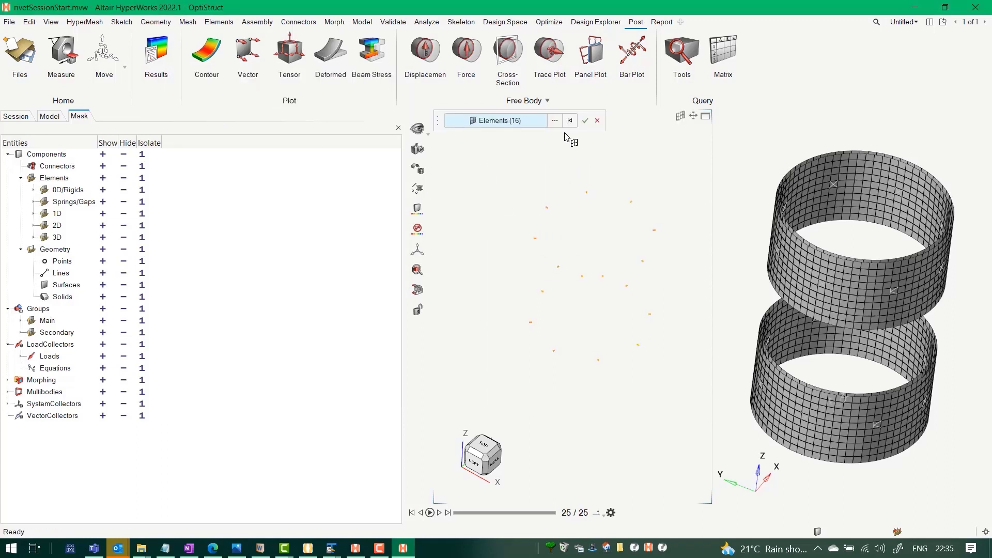
left_click(585, 121)
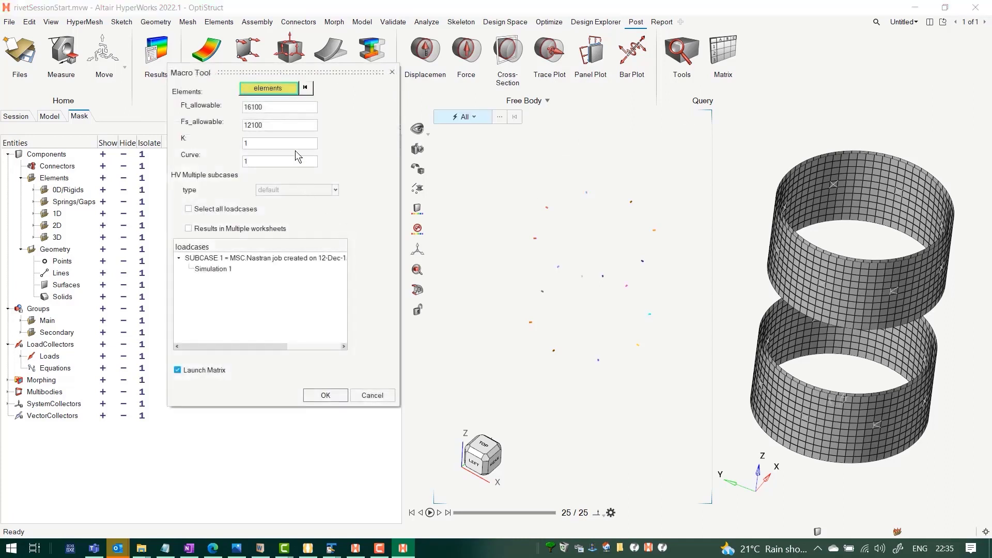
left_click(188, 209)
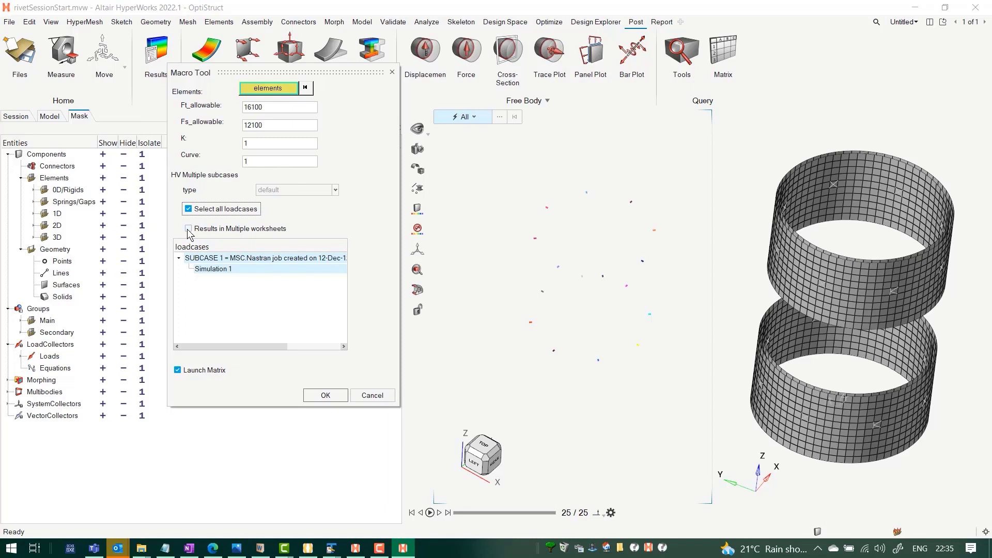
left_click(324, 395)
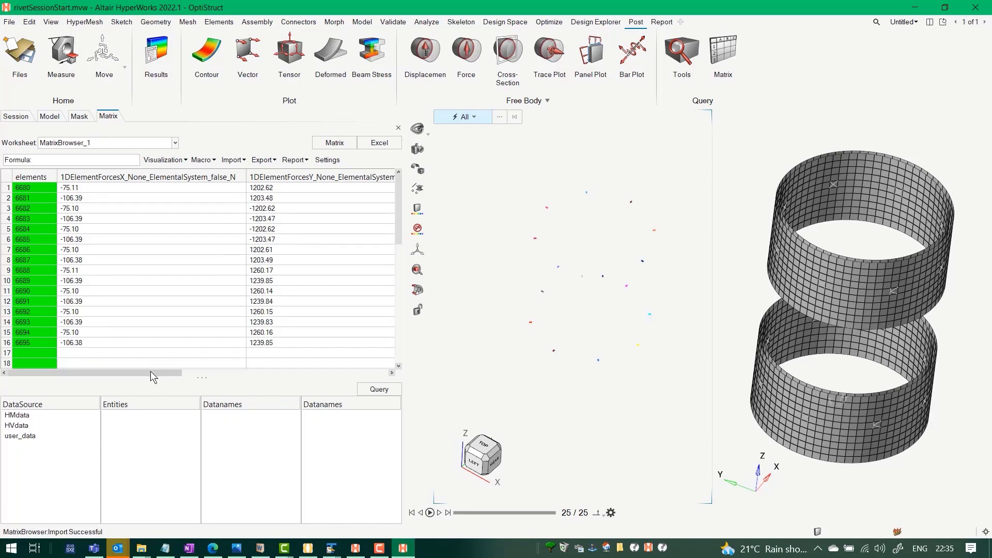
left_click_drag(150, 372, 251, 370)
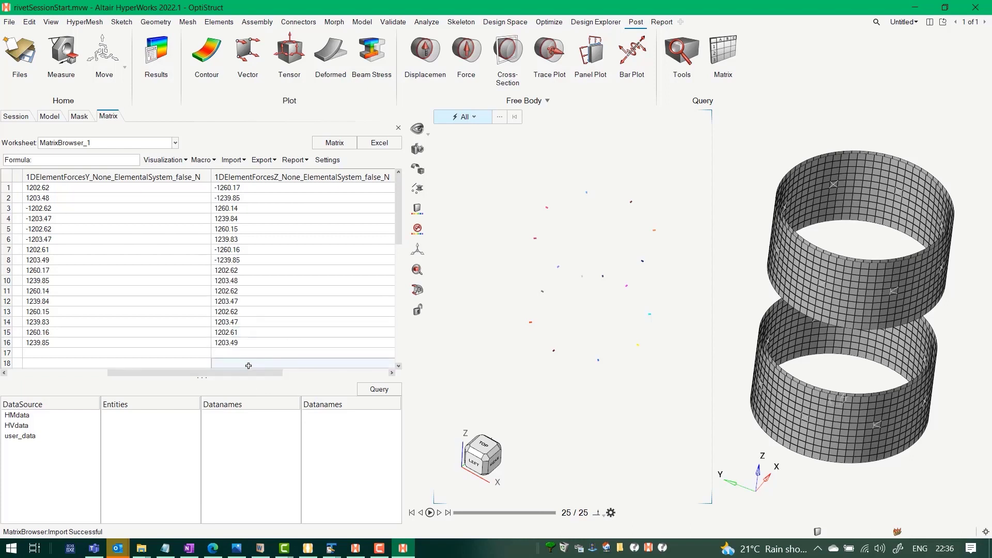
Step: Contour the fastener results from the matrix, with elements as the entity column label and user_Functions as the Y column
left_click_drag(245, 373, 359, 373)
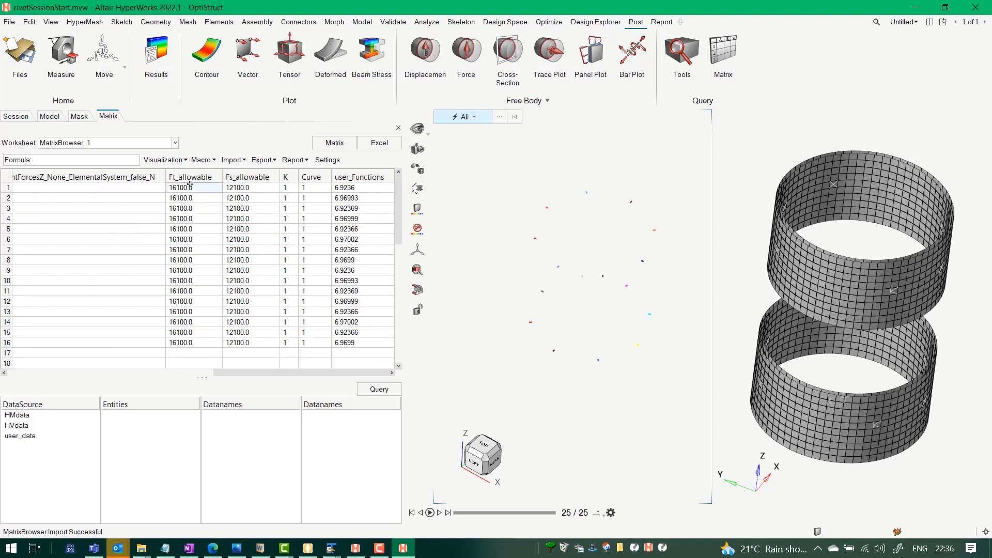
left_click(186, 160)
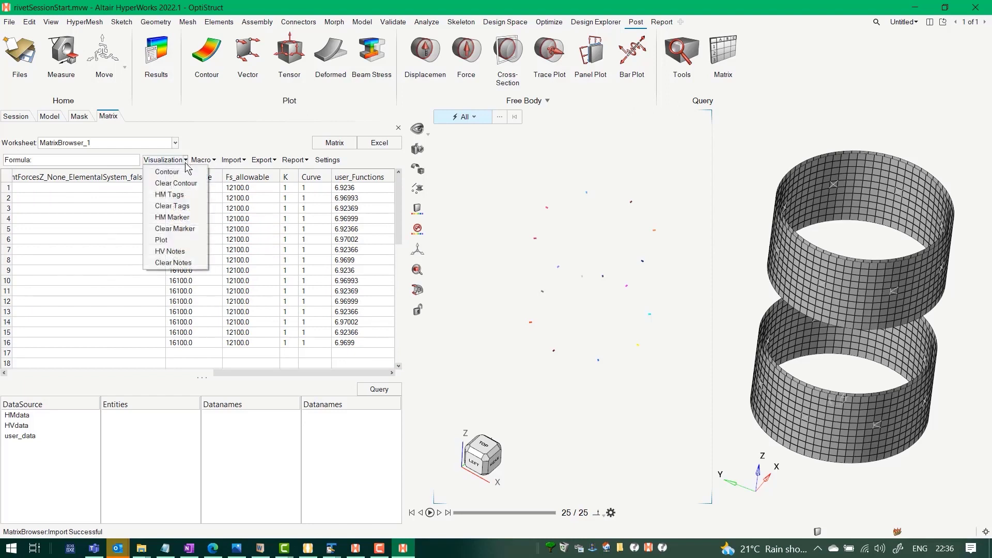
left_click(175, 174)
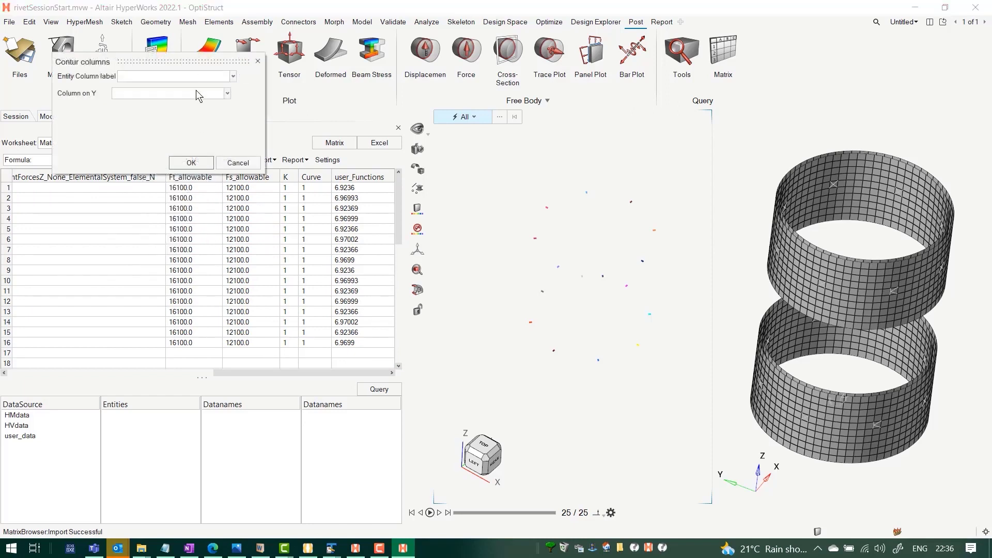
left_click_drag(183, 62, 208, 171)
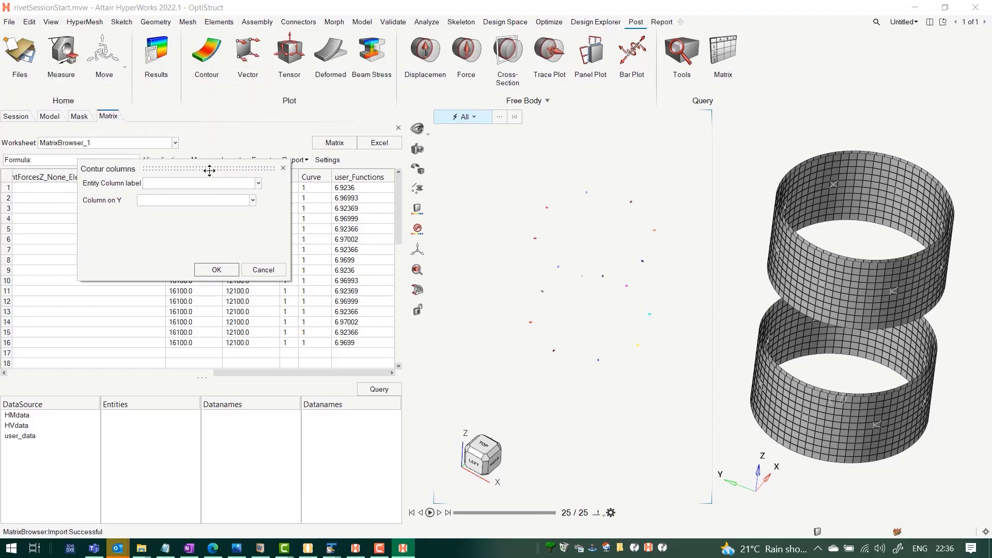
left_click(258, 183)
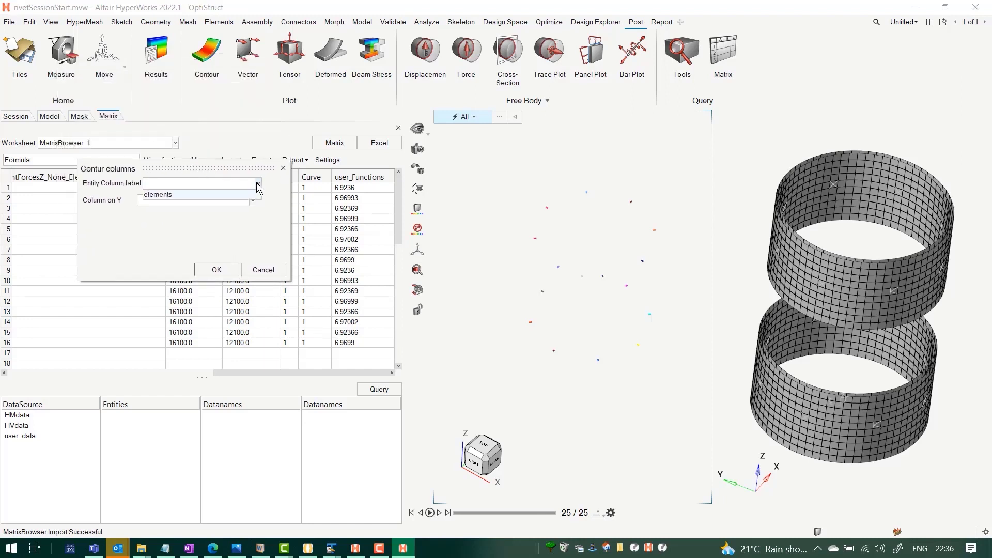
left_click(169, 195)
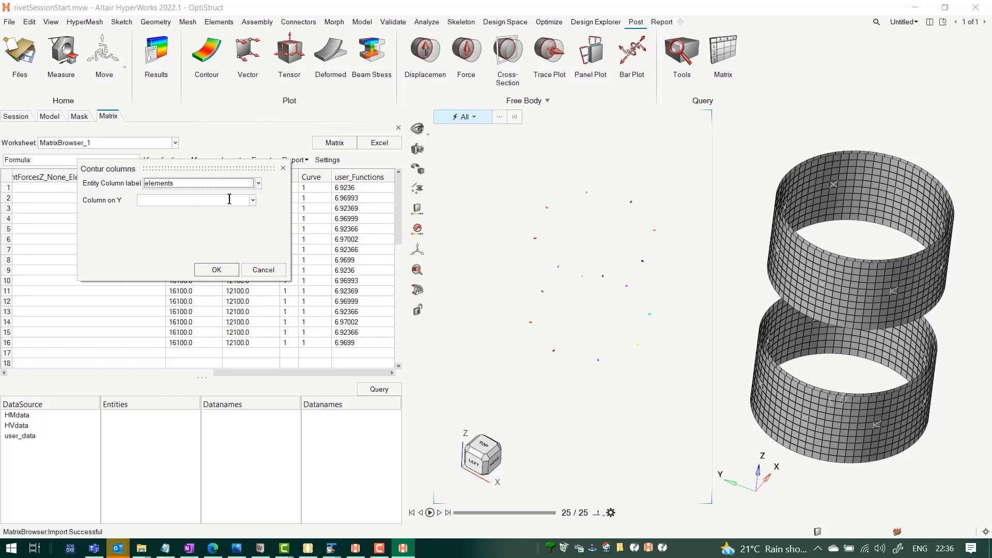
left_click(253, 200)
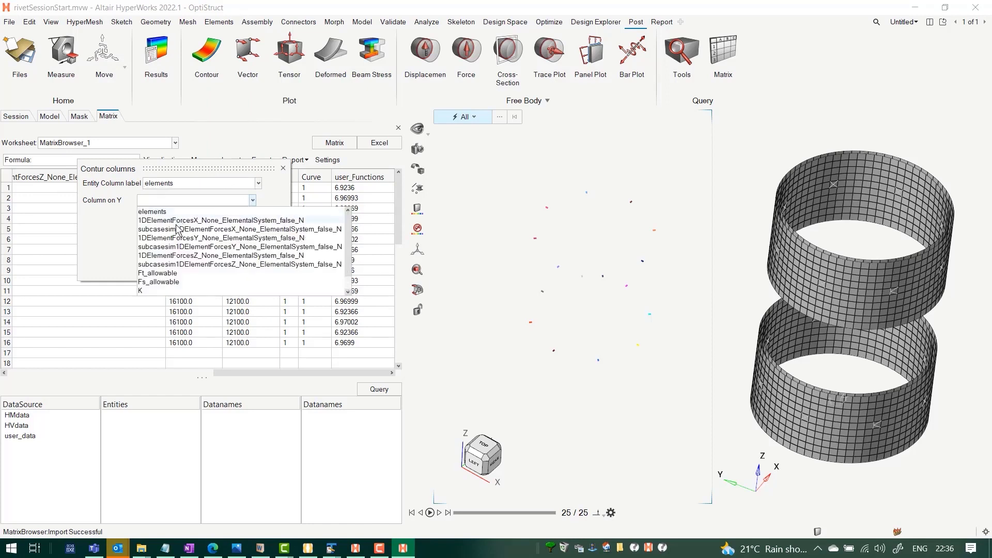
scroll(165, 286, "down", 1)
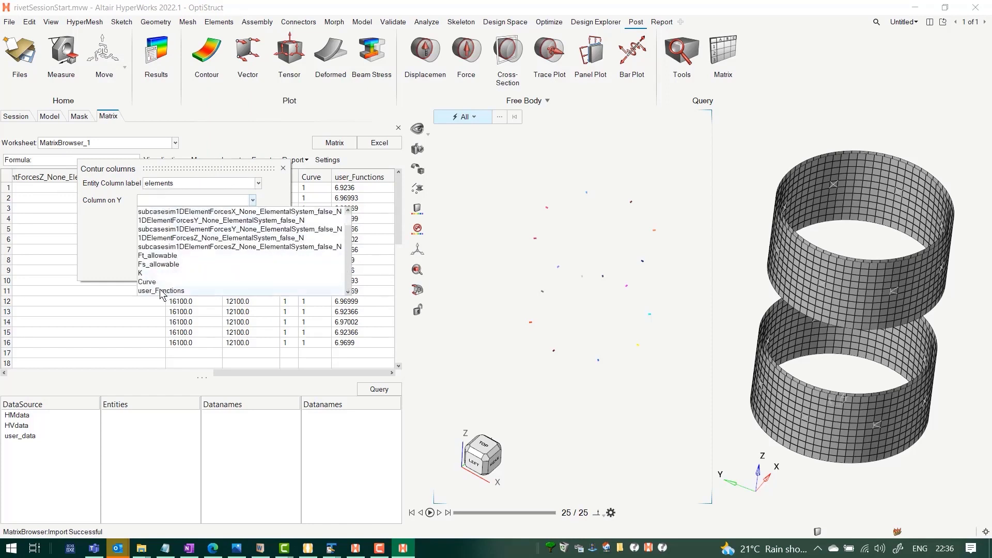
left_click(161, 291)
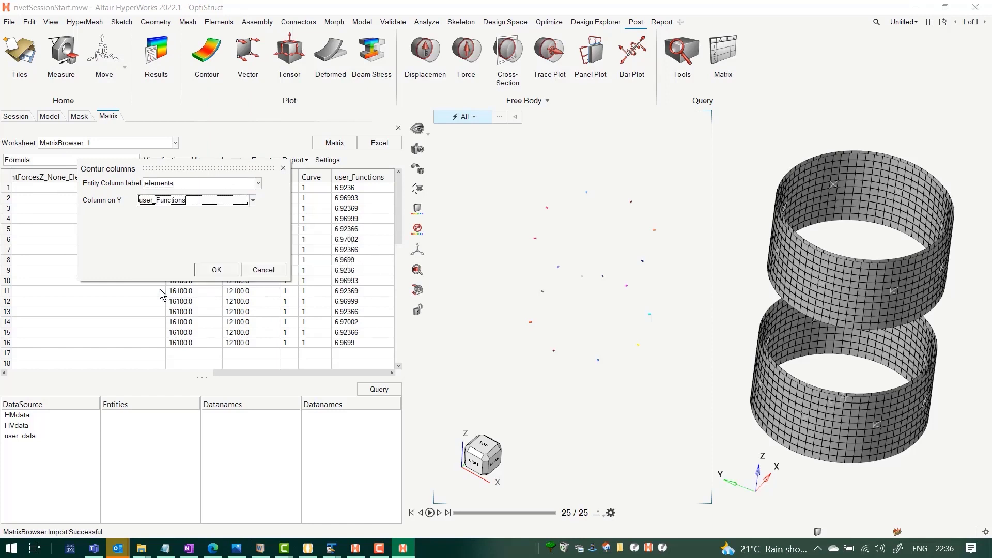
left_click(217, 270)
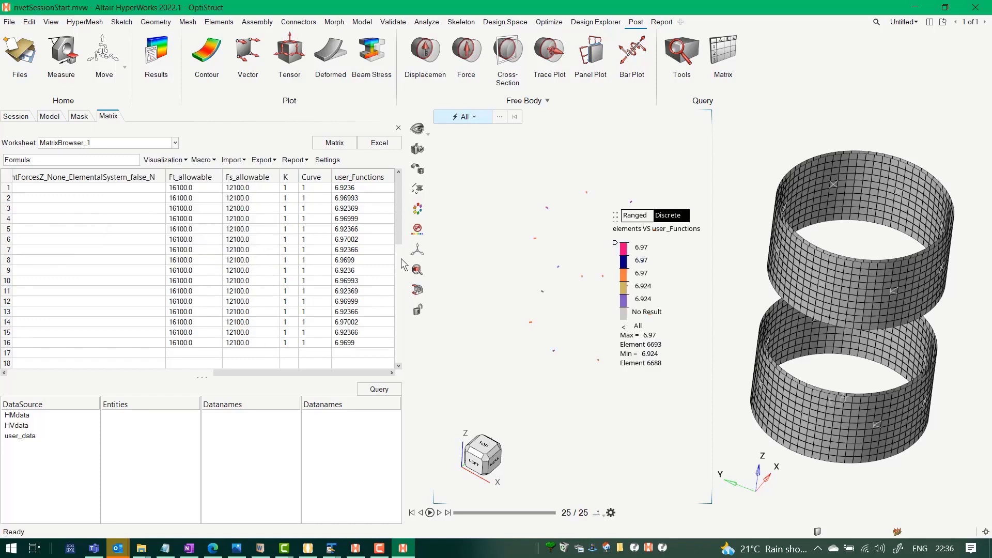
Step: Enlarge the graphics area beside the matrix and examine the reserve factor contour on the CBUSH fasteners up close
left_click_drag(402, 256, 217, 256)
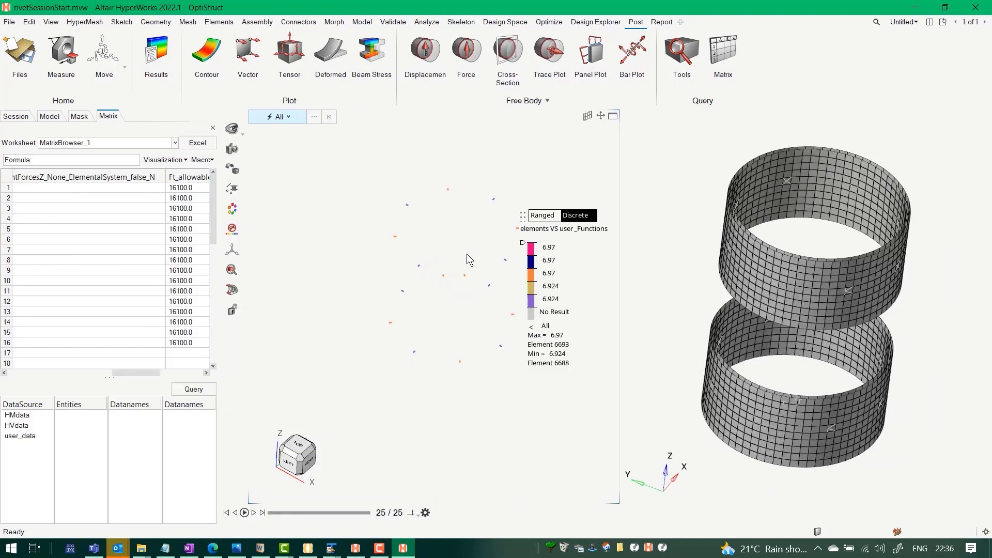
left_click_drag(466, 253, 442, 262)
scroll(444, 259, "up", 5)
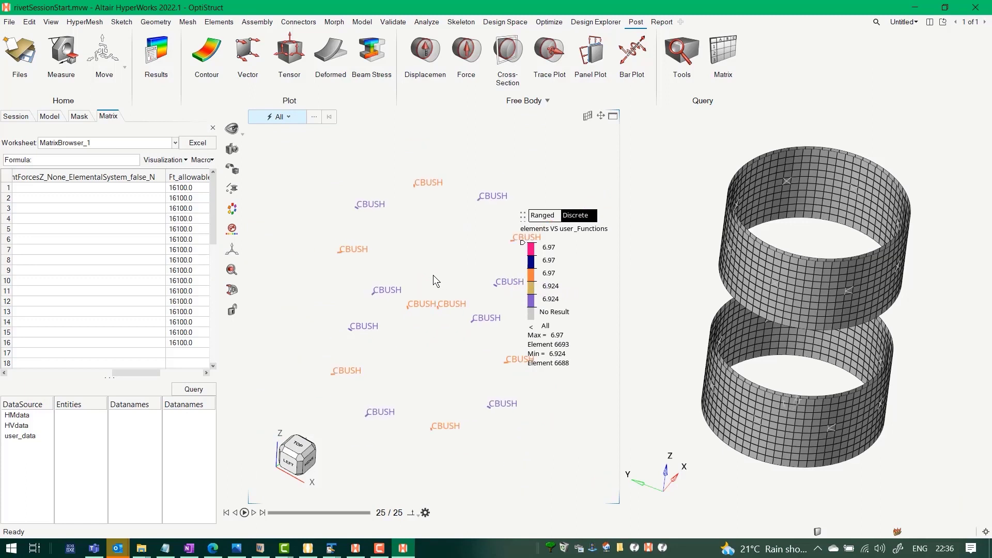
scroll(433, 275, "down", 3)
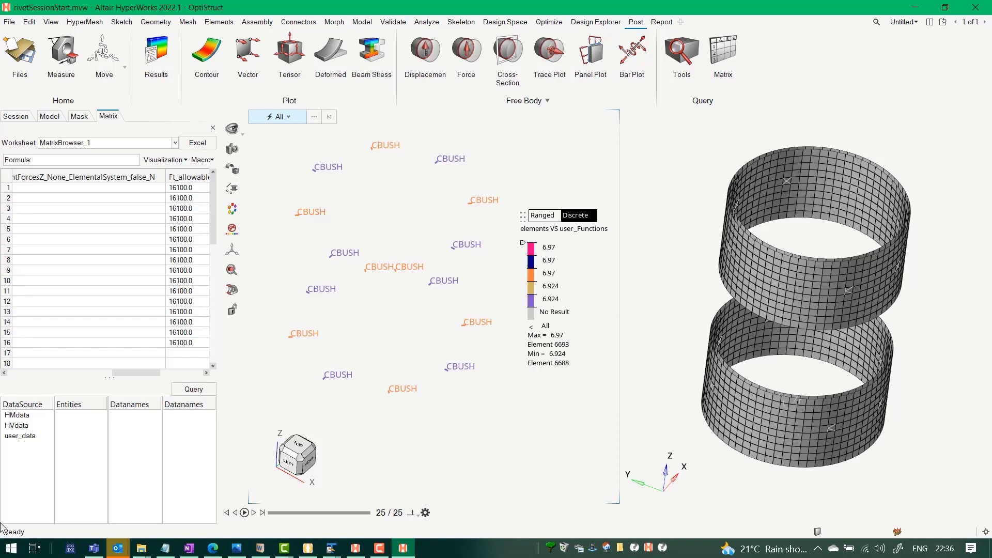
left_click(51, 117)
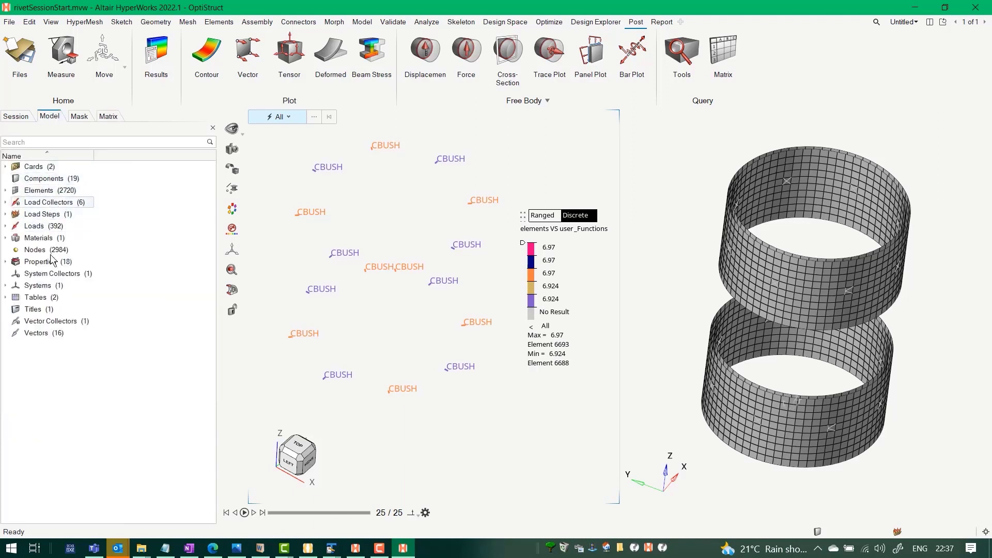
left_click(107, 117)
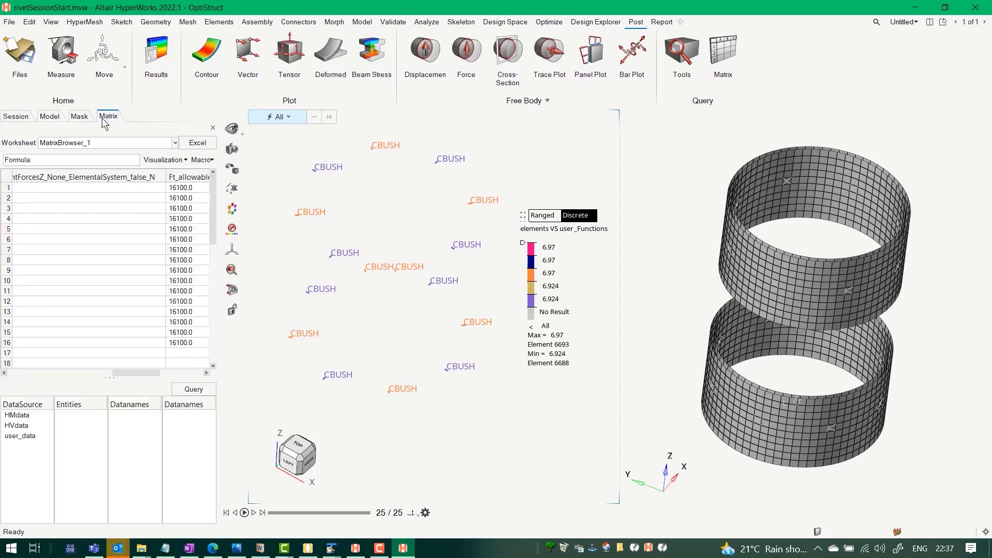